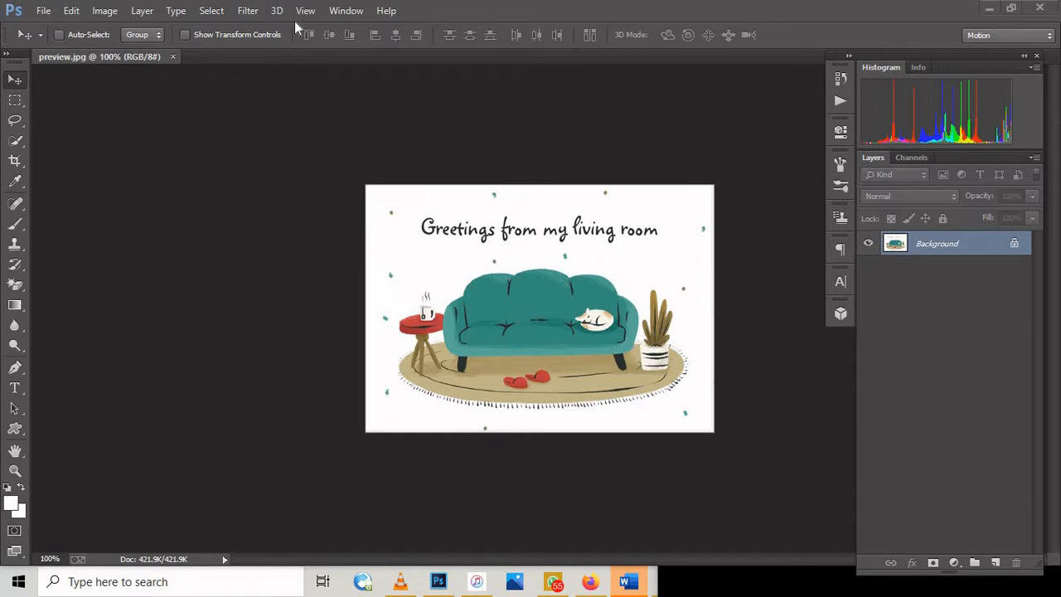
Step: Try to move the locked Background layer with the Move tool
{"action": "left_click", "coordinate": [20, 83]}
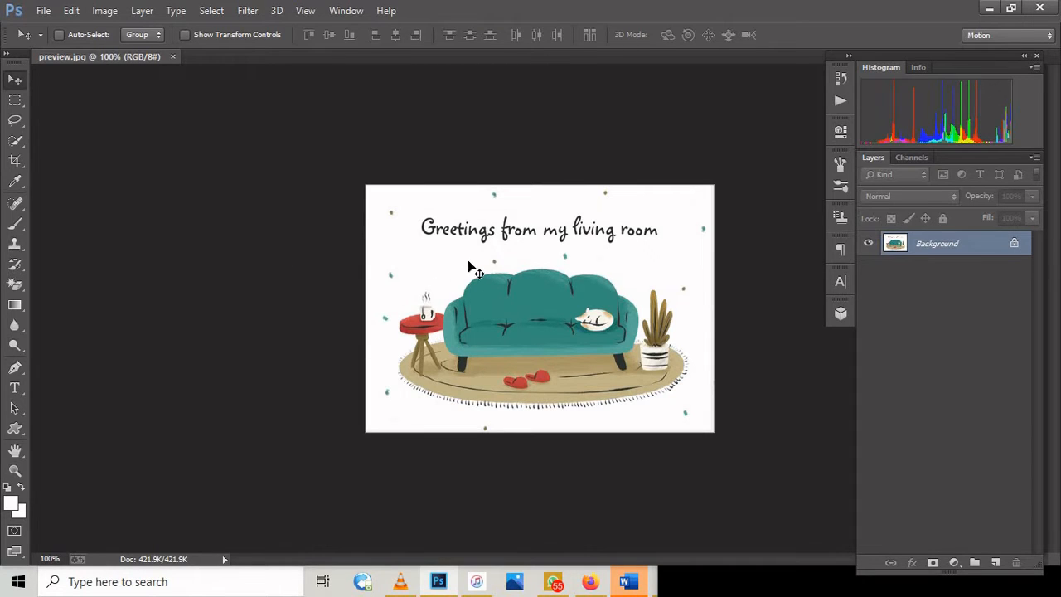
{"action": "left_click_drag", "start_coordinate": [523, 259], "coordinate": [479, 247]}
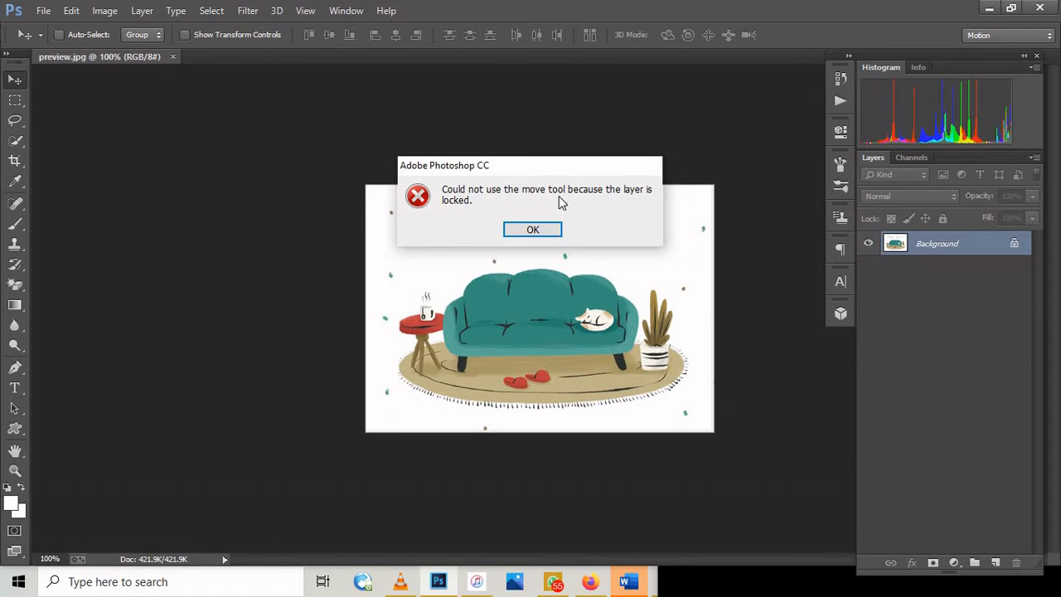
{"action": "left_click", "coordinate": [533, 229]}
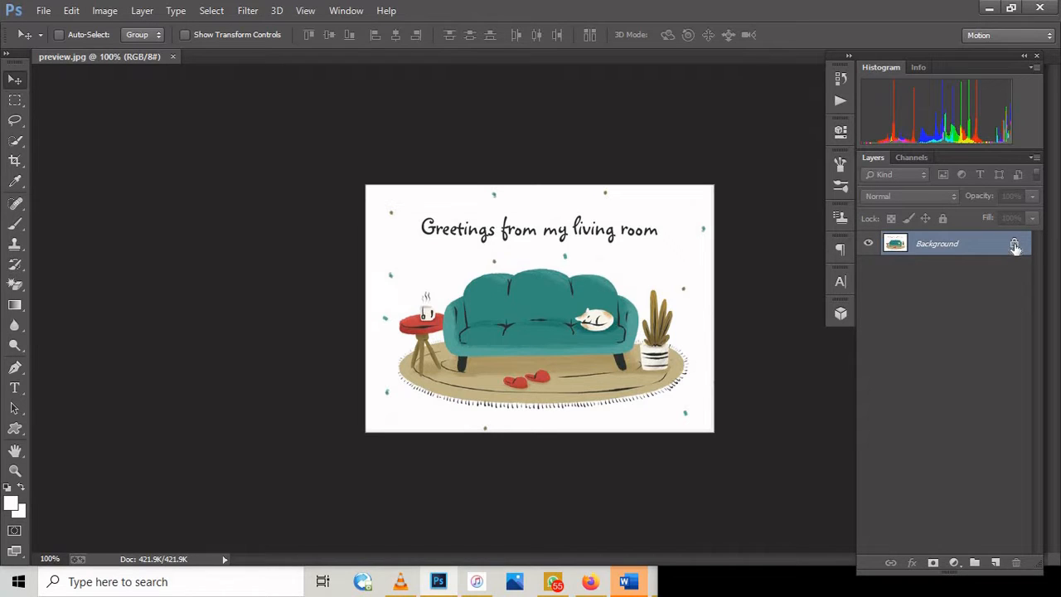
Step: Convert the locked Background into an editable layer with default blending options and practise moving the image on the canvas
{"action": "double_click", "coordinate": [1014, 246]}
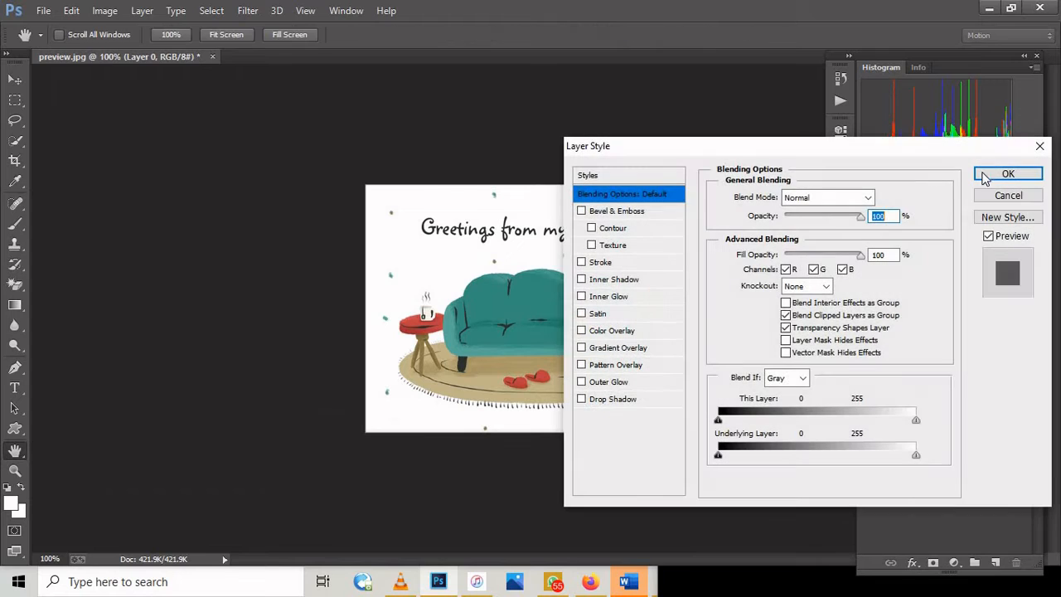
{"action": "left_click", "coordinate": [1005, 174]}
{"action": "key", "text": "v"}
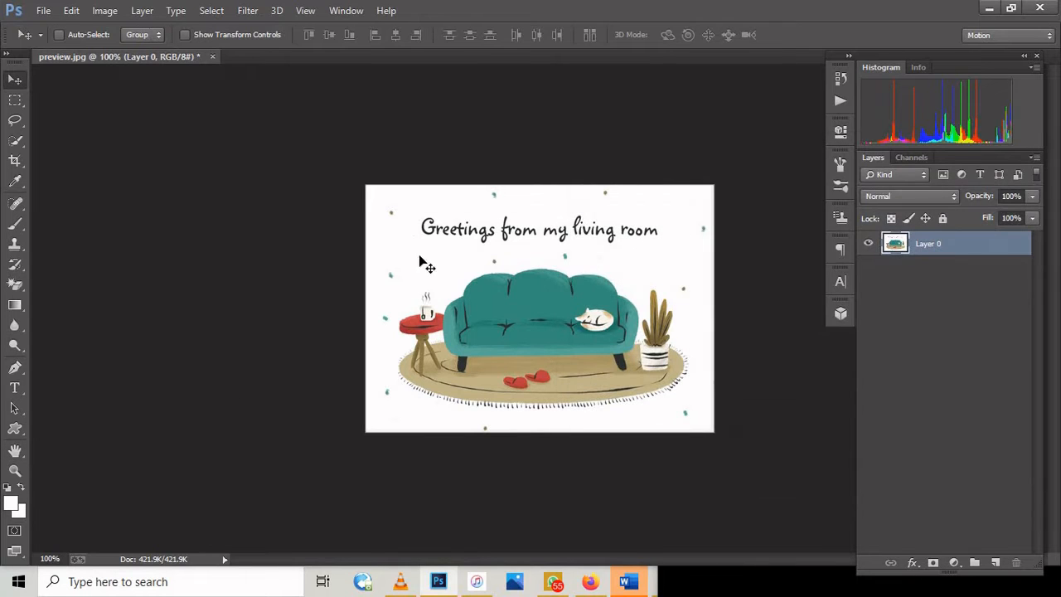
{"action": "mouse_move", "coordinate": [550, 290]}
{"action": "left_mouse_down"}
{"action": "mouse_move", "coordinate": [521, 267]}
{"action": "mouse_move", "coordinate": [520, 197]}
{"action": "mouse_move", "coordinate": [549, 243]}
{"action": "mouse_move", "coordinate": [559, 302]}
{"action": "mouse_move", "coordinate": [538, 288]}
{"action": "mouse_move", "coordinate": [567, 319]}
{"action": "mouse_move", "coordinate": [563, 287]}
{"action": "left_mouse_up"}
{"action": "left_click_drag", "start_coordinate": [492, 272], "coordinate": [561, 251]}
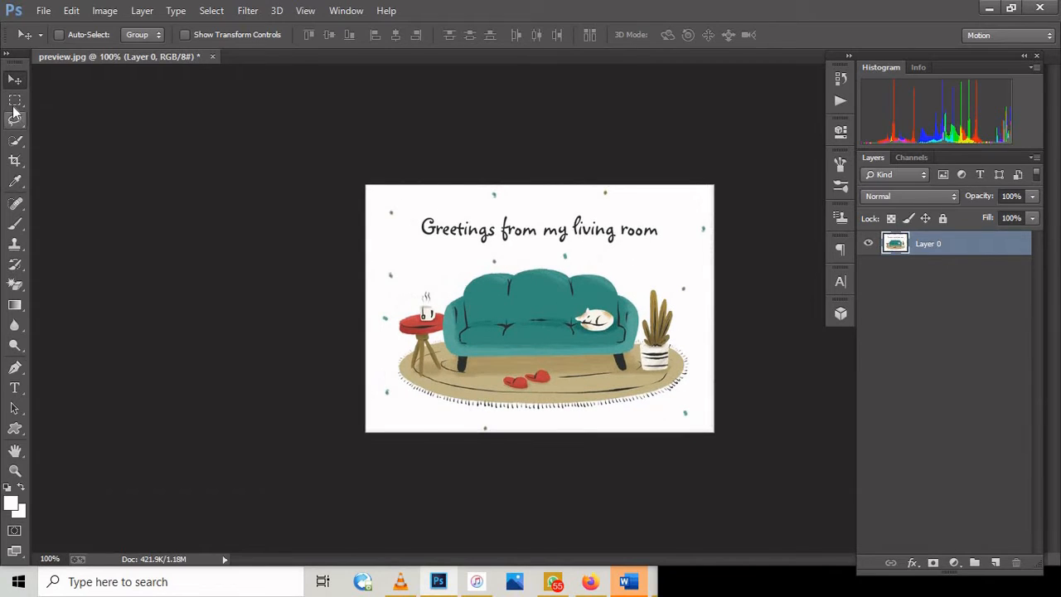
Step: Make a rectangular marquee selection around the greeting text and add a new empty layer
{"action": "left_click", "coordinate": [14, 103]}
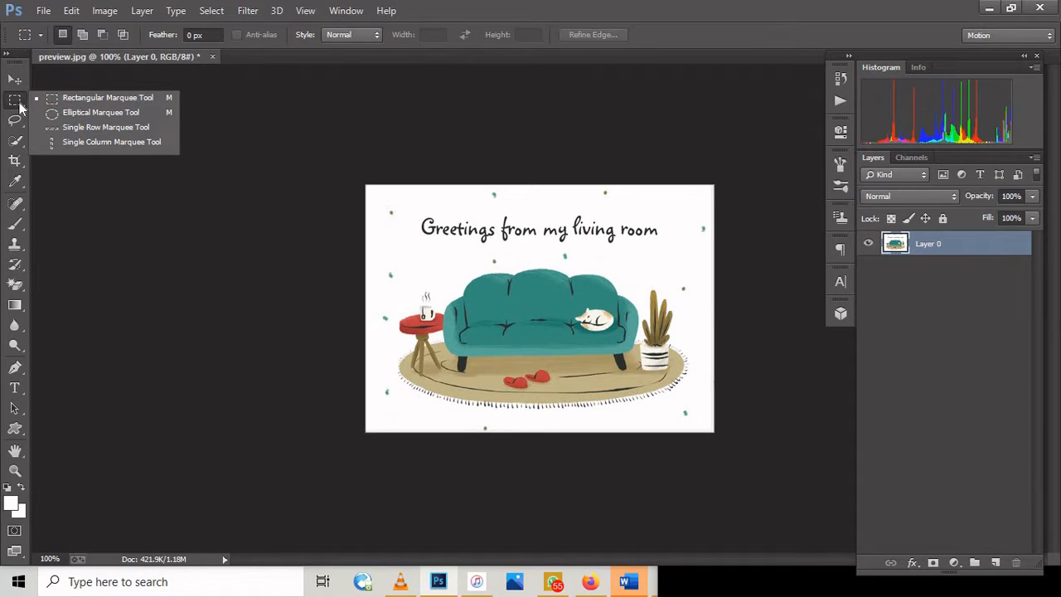
{"action": "left_click", "coordinate": [21, 105]}
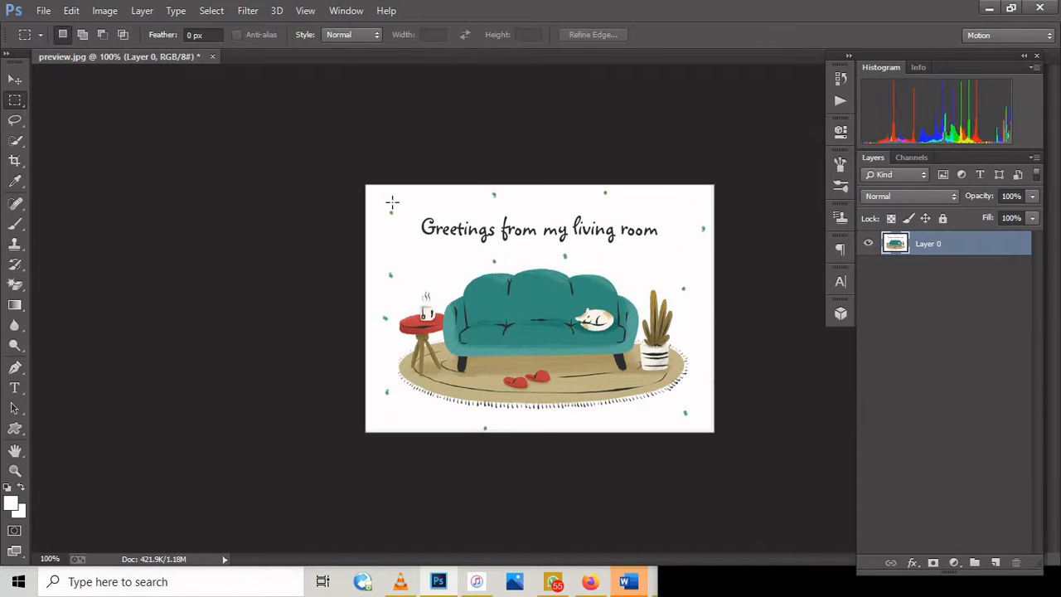
{"action": "left_click_drag", "start_coordinate": [392, 203], "coordinate": [669, 256]}
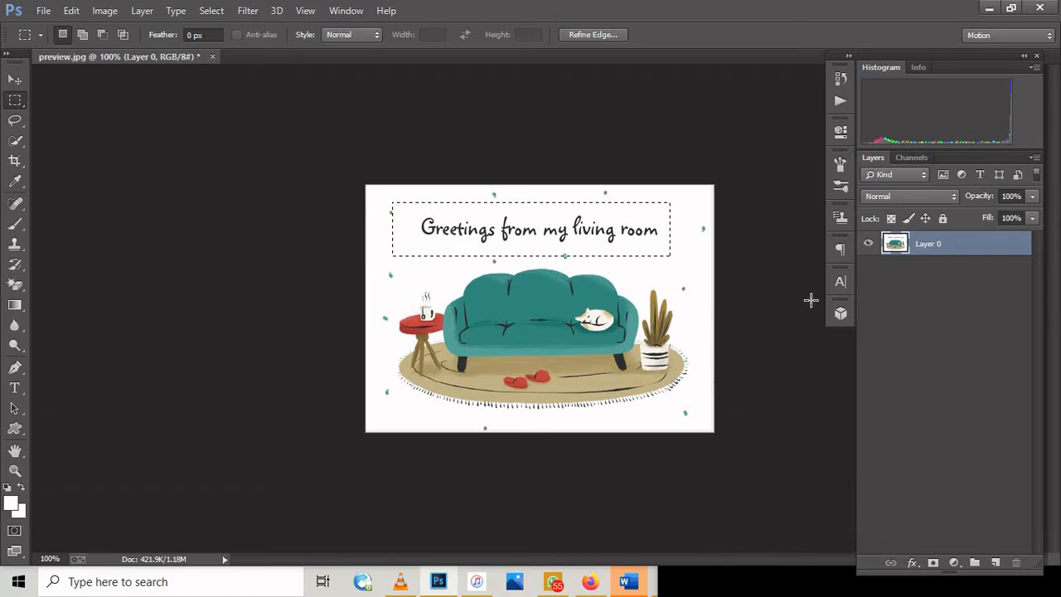
{"action": "left_click", "coordinate": [995, 563]}
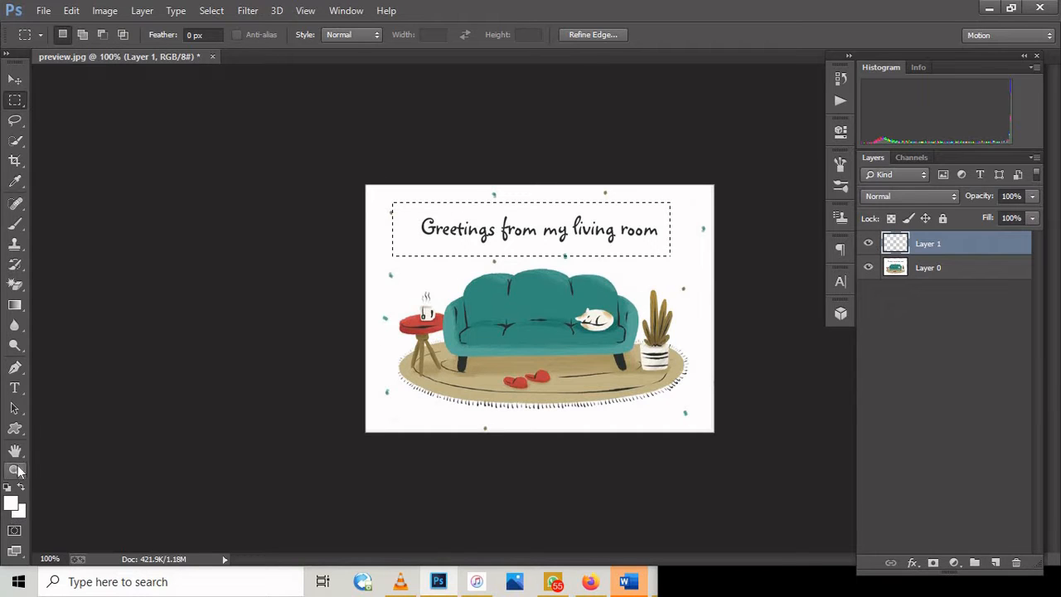
Step: Switch to the Paint Bucket tool and set the foreground color to dark red #3a0e0e
{"action": "left_click", "coordinate": [15, 305]}
{"action": "right_click", "coordinate": [21, 311]}
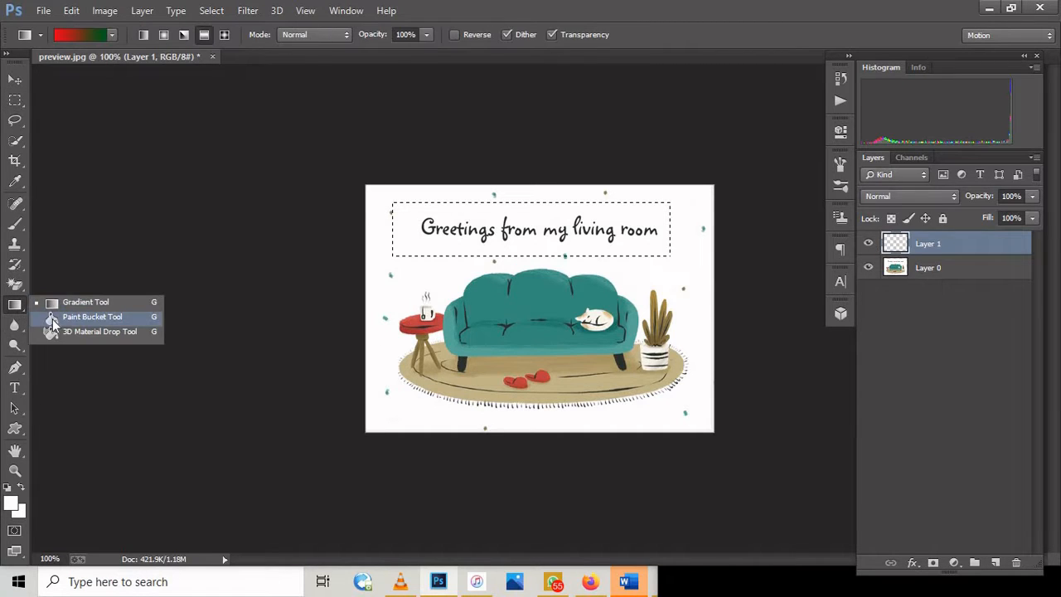
{"action": "left_click", "coordinate": [52, 319]}
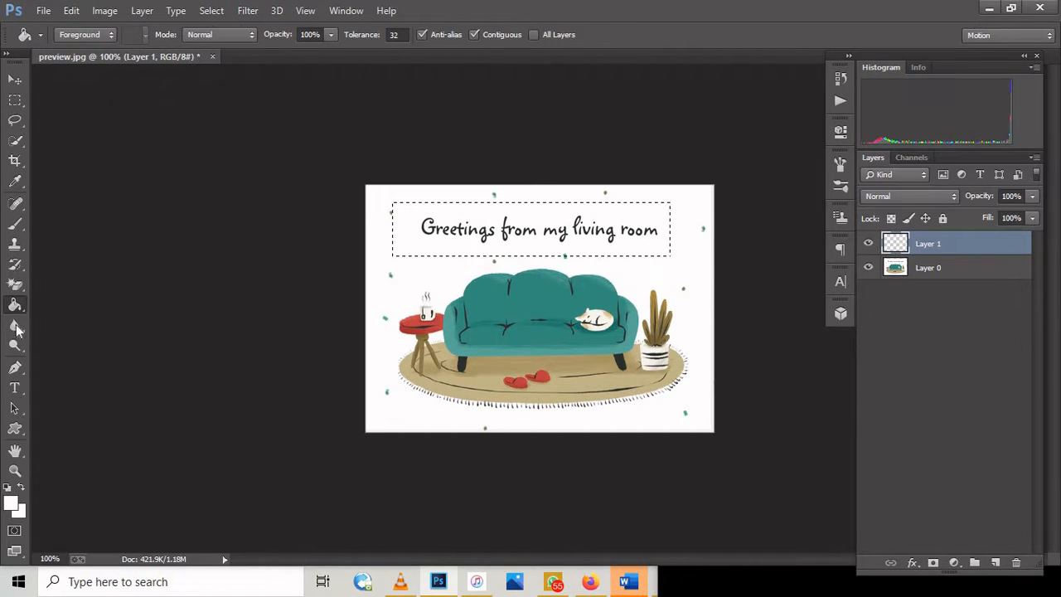
{"action": "left_click", "coordinate": [11, 502]}
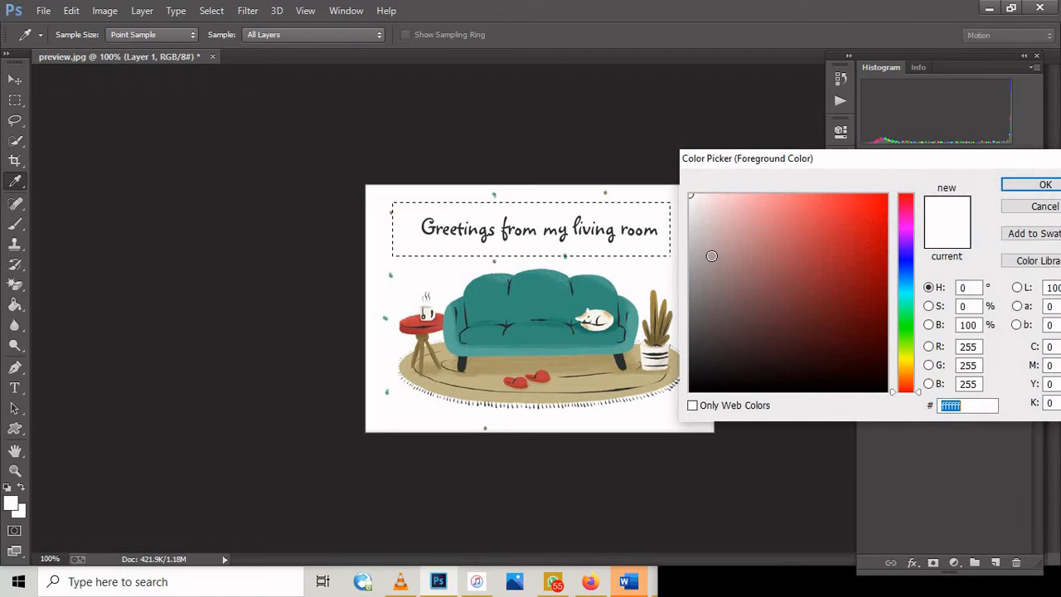
{"action": "mouse_move", "coordinate": [693, 334]}
{"action": "left_mouse_down"}
{"action": "mouse_move", "coordinate": [703, 367]}
{"action": "mouse_move", "coordinate": [895, 269]}
{"action": "mouse_move", "coordinate": [875, 279]}
{"action": "mouse_move", "coordinate": [840, 348]}
{"action": "left_mouse_up"}
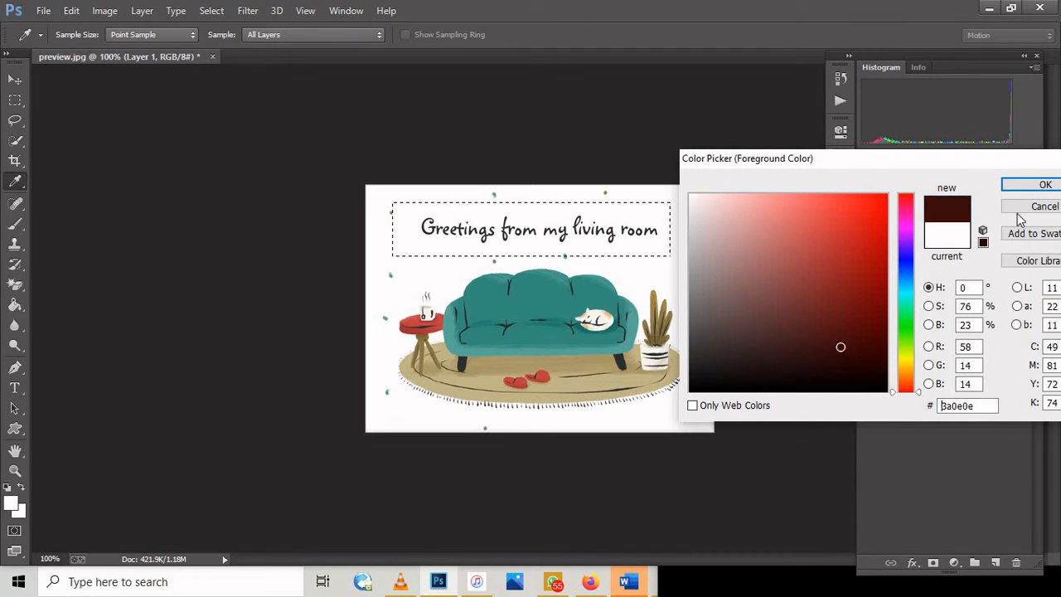
{"action": "left_click", "coordinate": [1040, 184]}
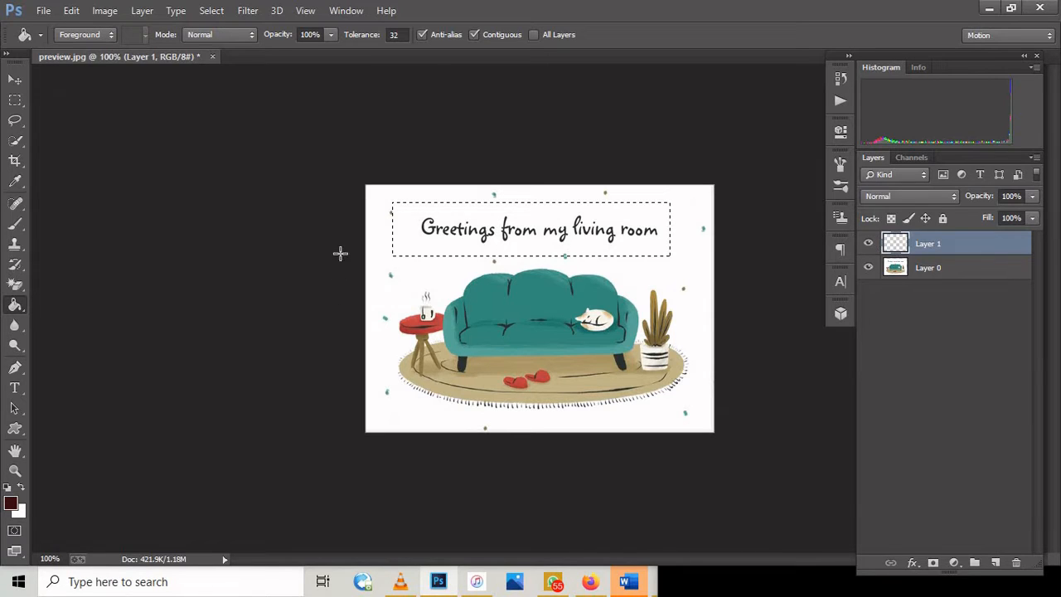
Step: Fill the rectangular selection over the greeting text with the dark red foreground color and deselect it
{"action": "left_click", "coordinate": [421, 231]}
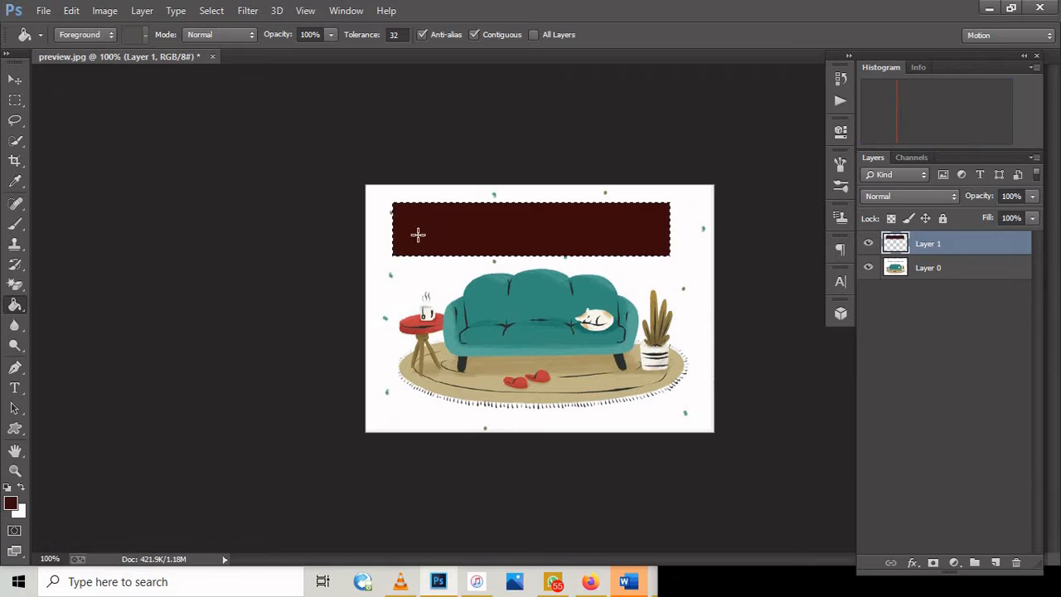
{"action": "left_click", "coordinate": [212, 11]}
{"action": "left_click", "coordinate": [222, 43]}
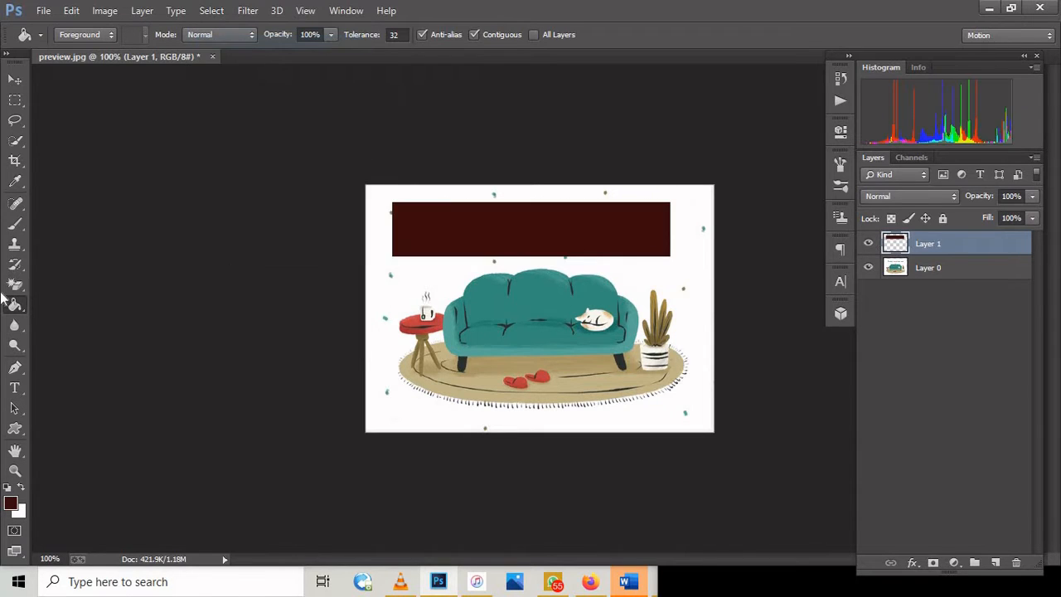
Step: Step back through the deselection, the banner fill, the new layer and the rectangular selection
{"action": "left_click", "coordinate": [13, 105]}
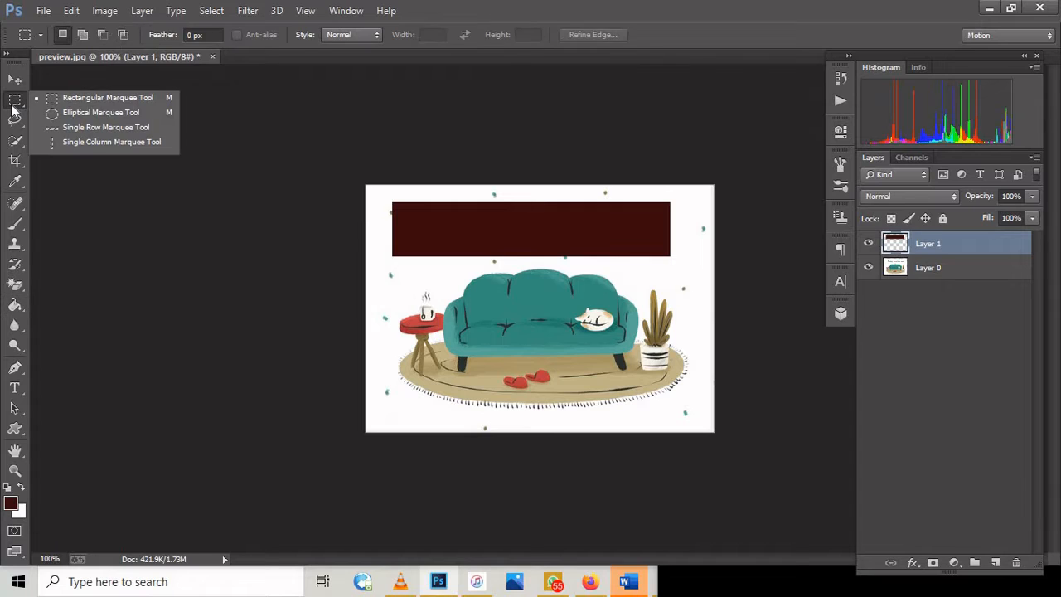
{"action": "left_click", "coordinate": [12, 108]}
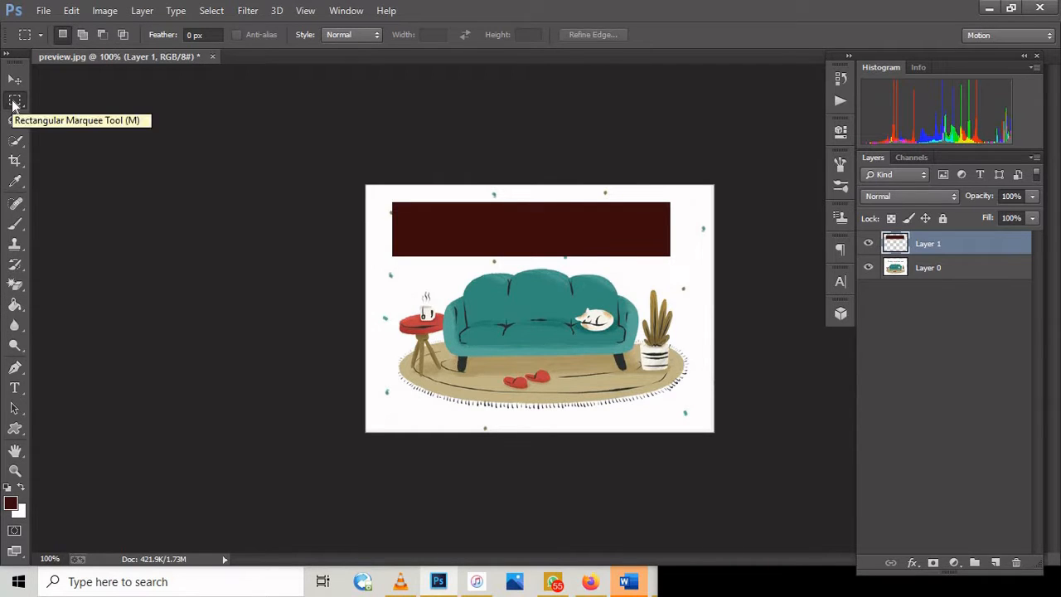
{"action": "left_click", "coordinate": [71, 12]}
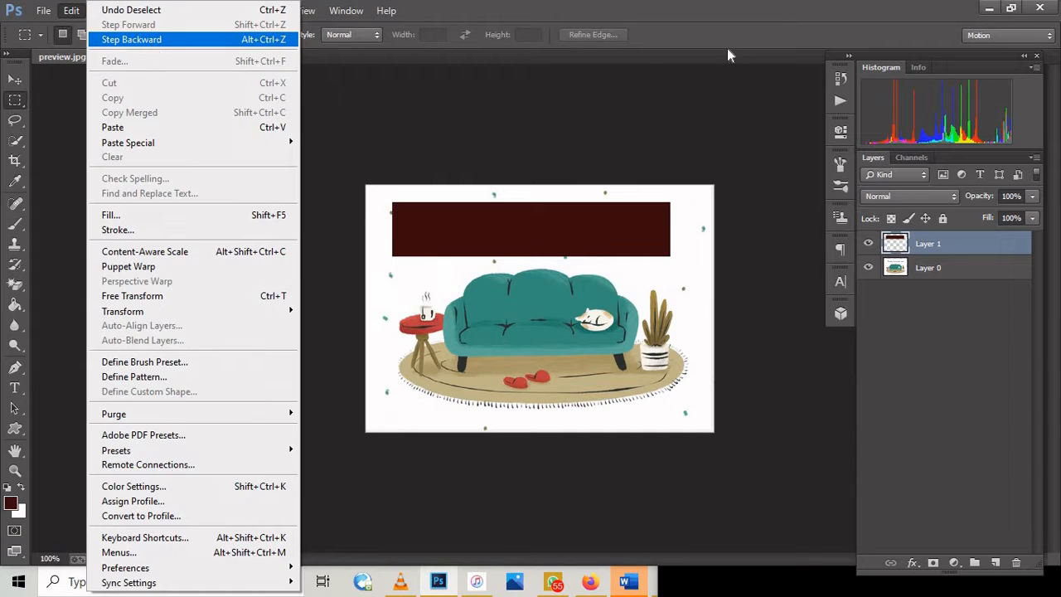
{"action": "left_click", "coordinate": [446, 6]}
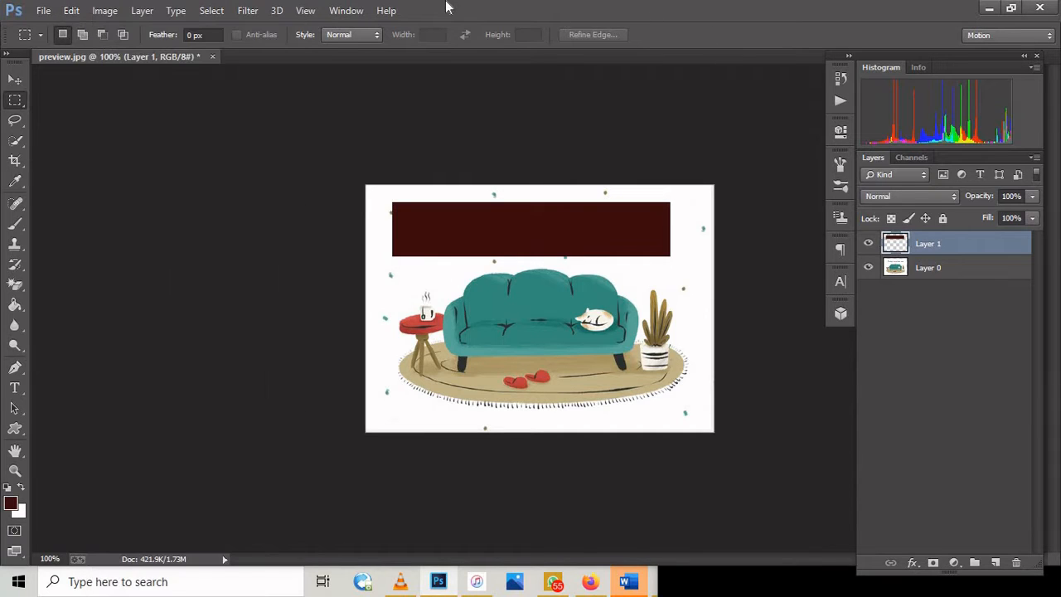
{"action": "key", "text": "ctrl+alt+z"}
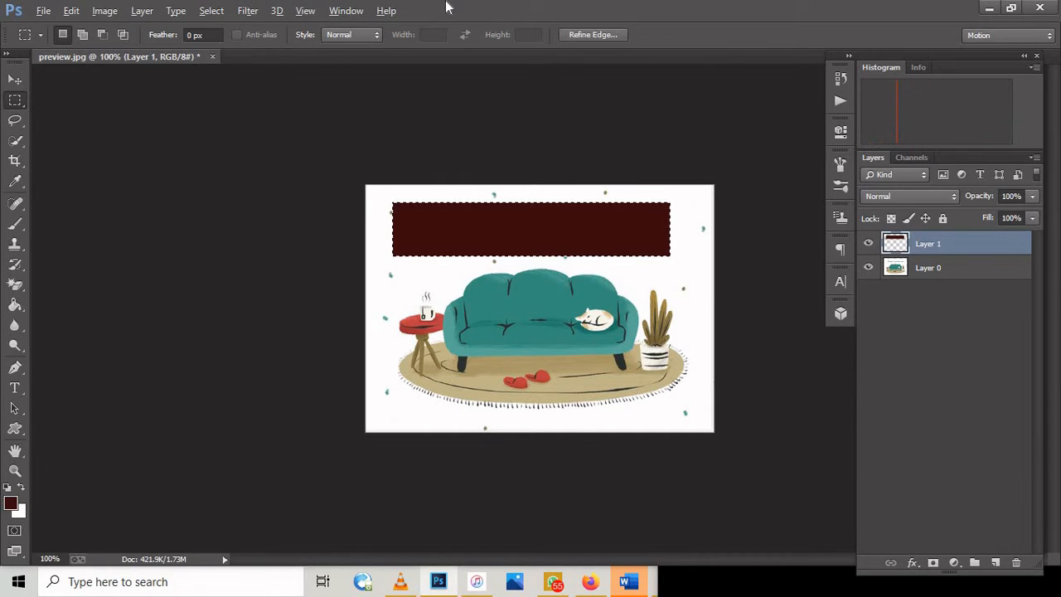
{"action": "key", "text": "ctrl+alt+z"}
{"action": "key", "text": "ctrl+alt+z"}
{"action": "key", "text": "ctrl+alt+z"}
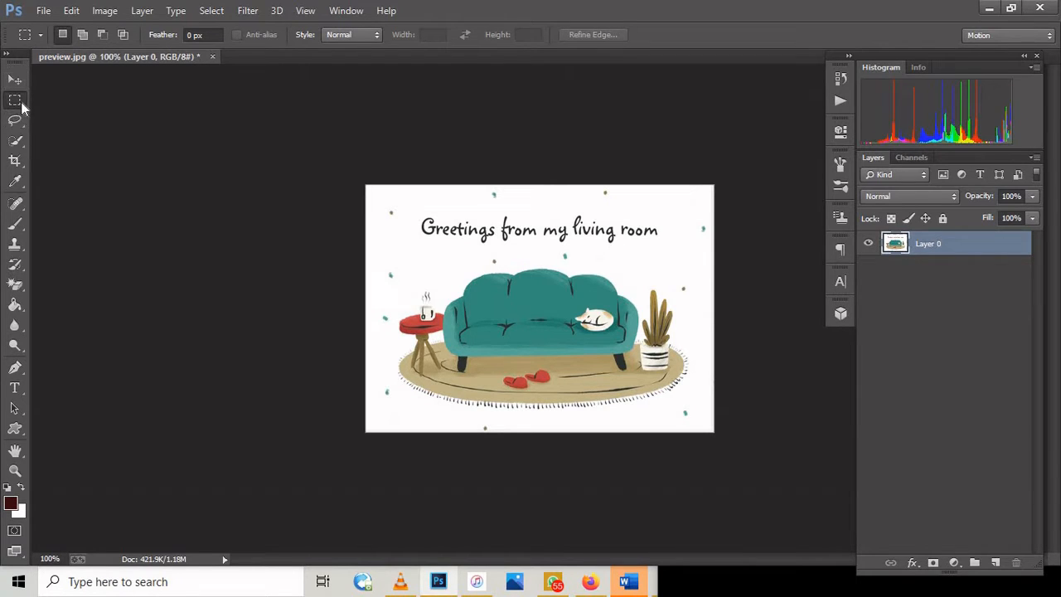
Step: Make an elliptical marquee selection over the greeting and sofa and fill it with dark red on a new layer
{"action": "right_click", "coordinate": [16, 100]}
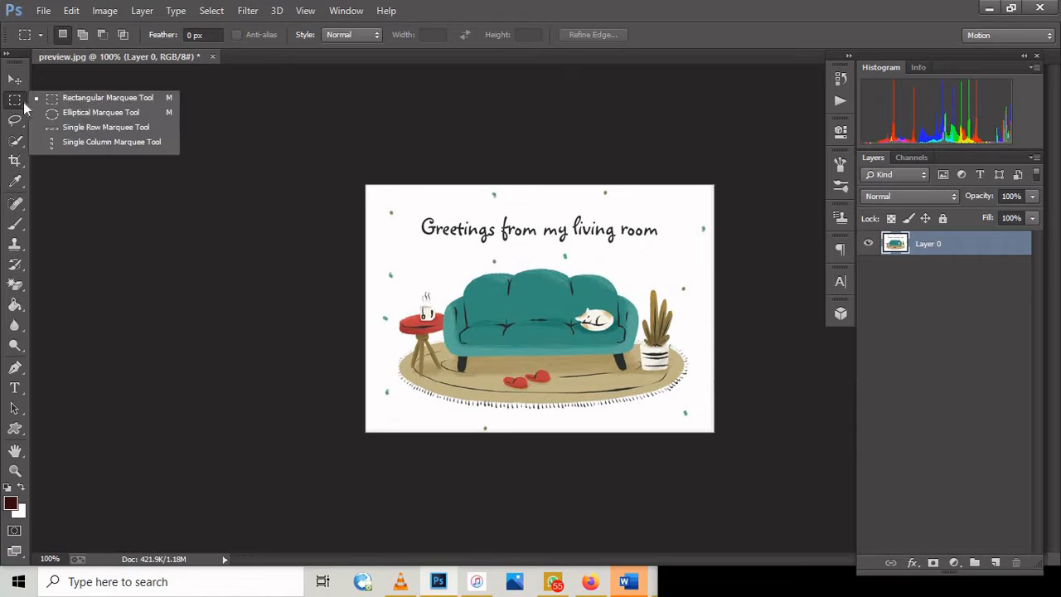
{"action": "left_click", "coordinate": [65, 114]}
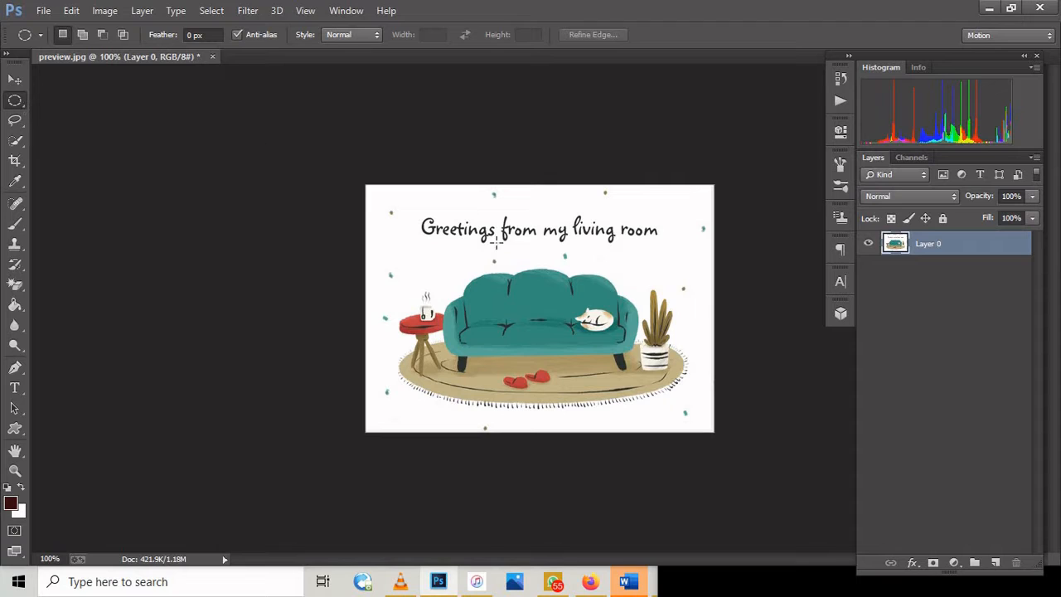
{"action": "left_click_drag", "start_coordinate": [414, 209], "coordinate": [580, 360]}
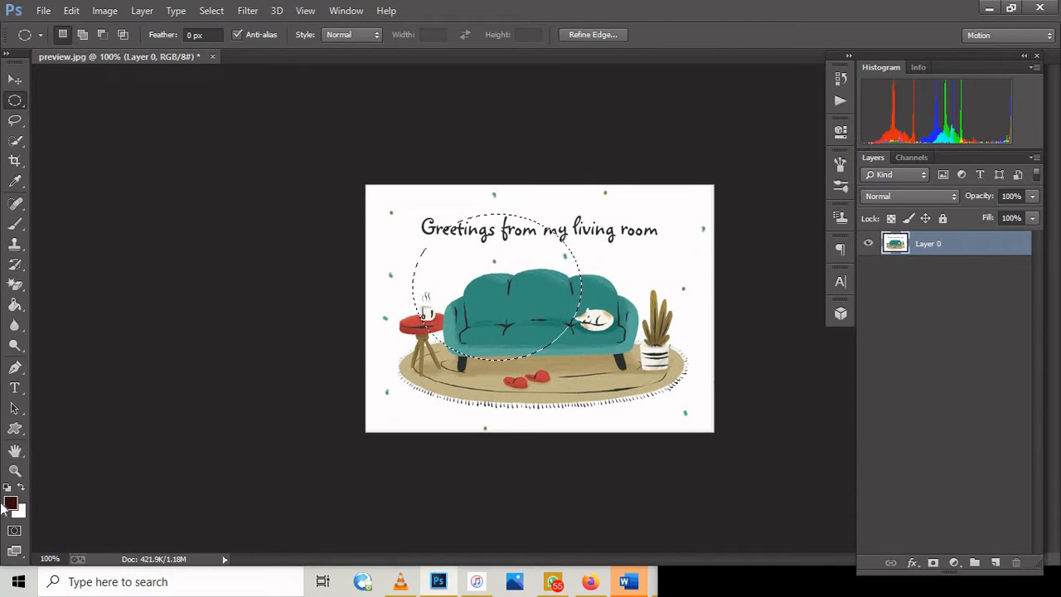
{"action": "left_click", "coordinate": [995, 562]}
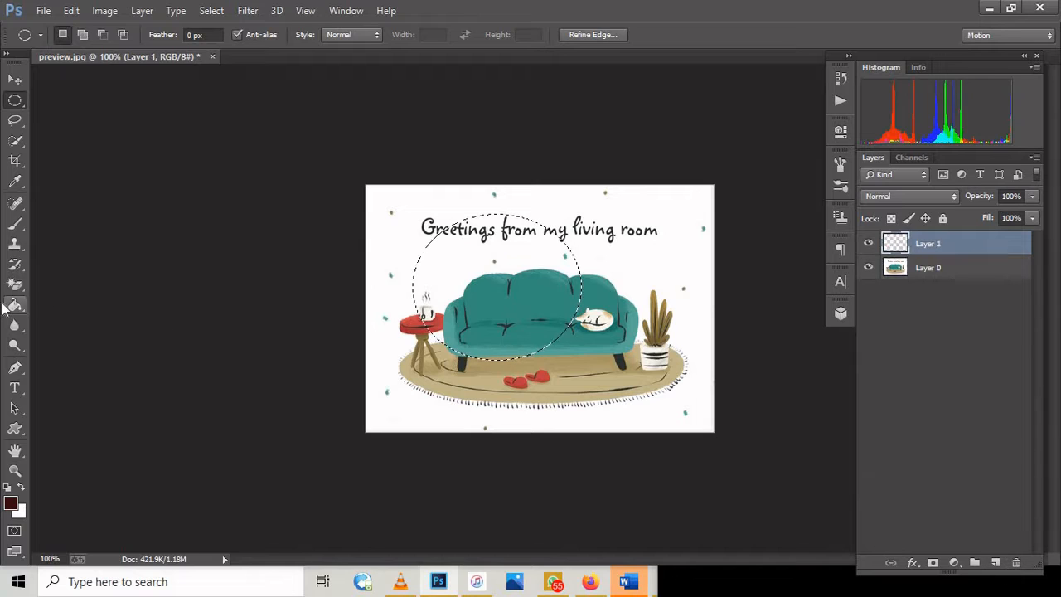
{"action": "left_click", "coordinate": [15, 304]}
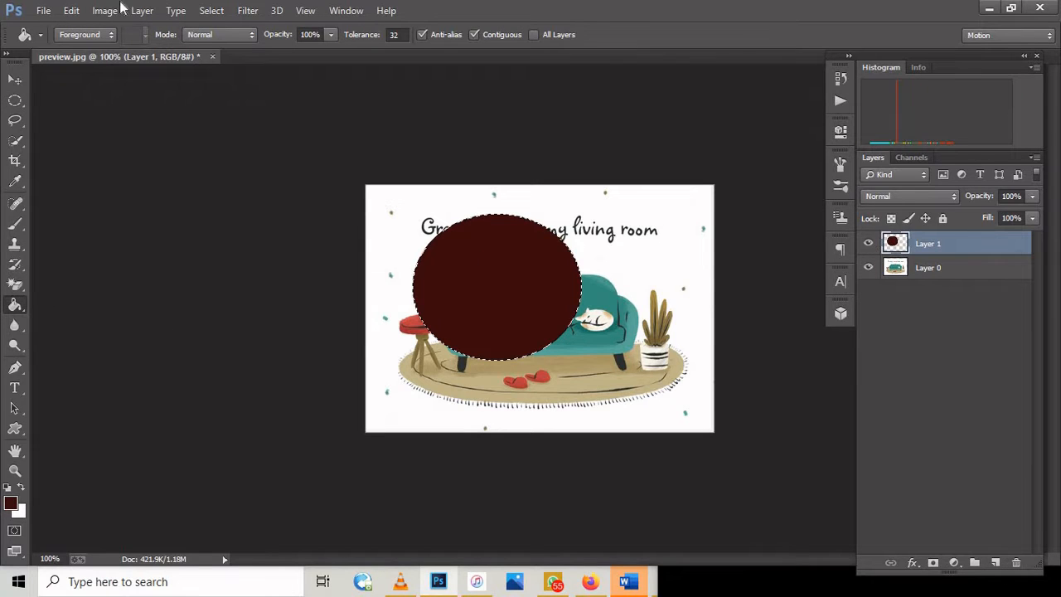
Step: Deselect the filled ellipse and delete its layer
{"action": "left_click", "coordinate": [211, 11]}
{"action": "left_click", "coordinate": [224, 41]}
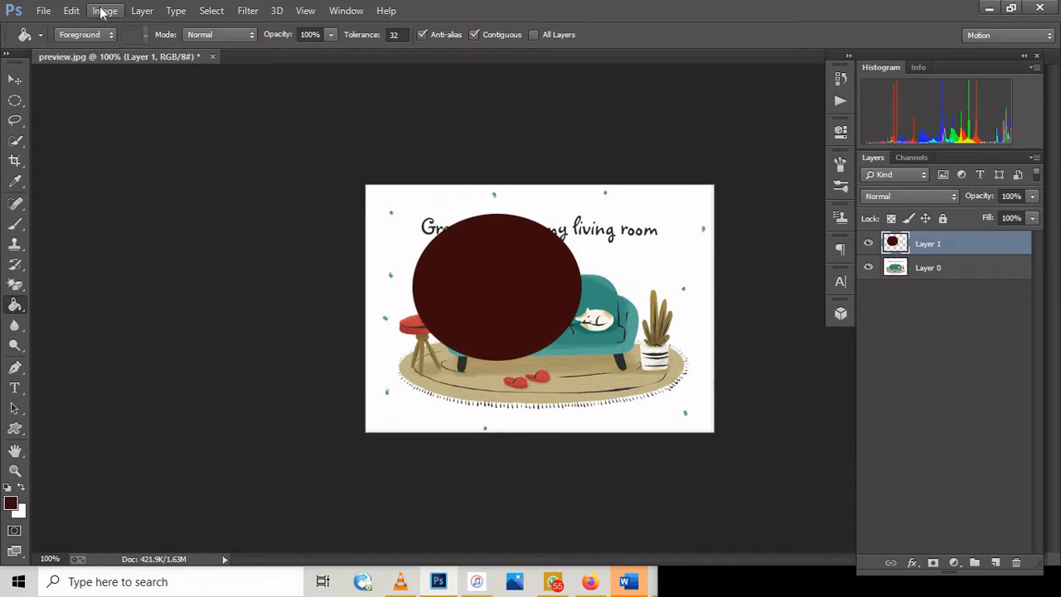
{"action": "key", "text": "Delete"}
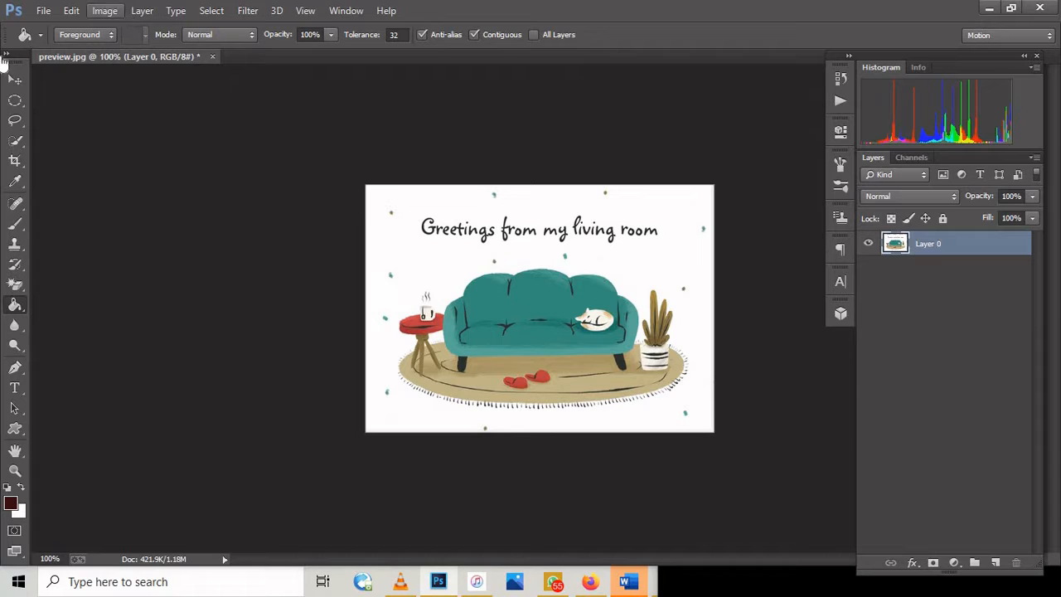
Step: Draw a freehand selection around the whole greeting text with the Lasso tool
{"action": "left_click", "coordinate": [18, 120]}
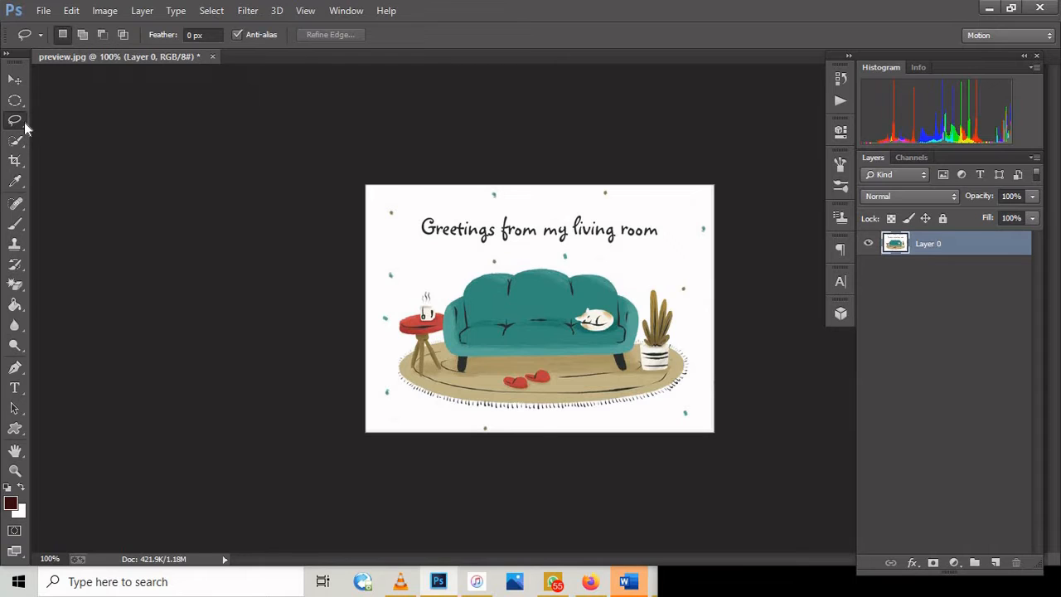
{"action": "left_click", "coordinate": [24, 122]}
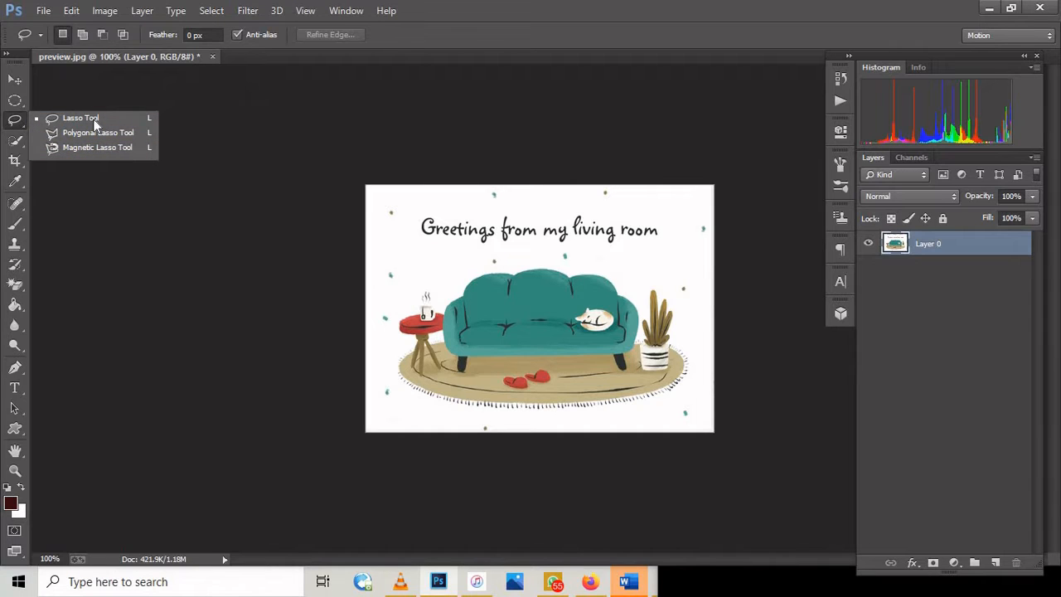
{"action": "left_click", "coordinate": [20, 125]}
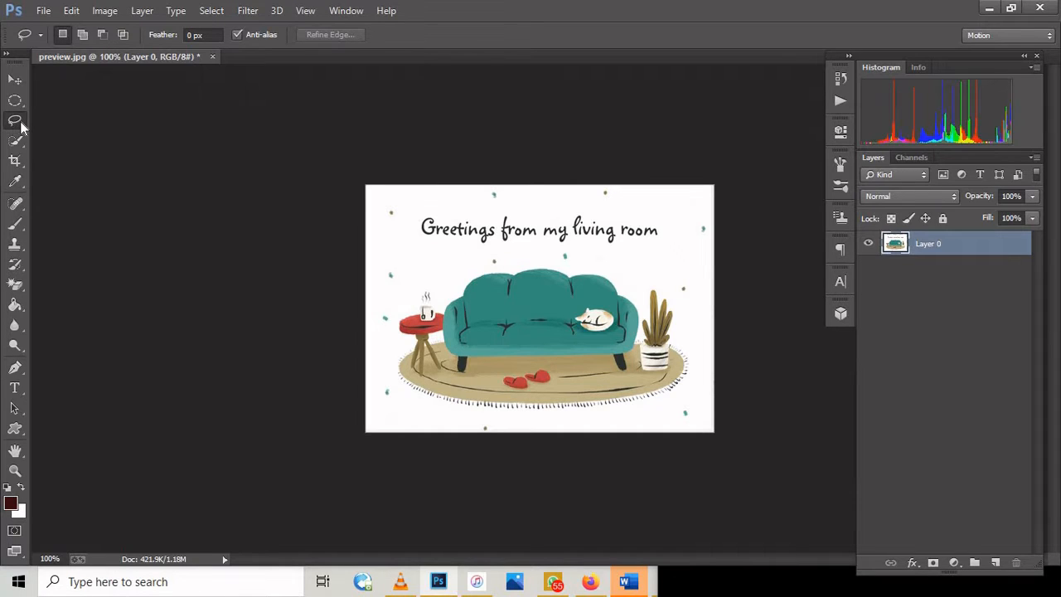
{"action": "right_click", "coordinate": [20, 124]}
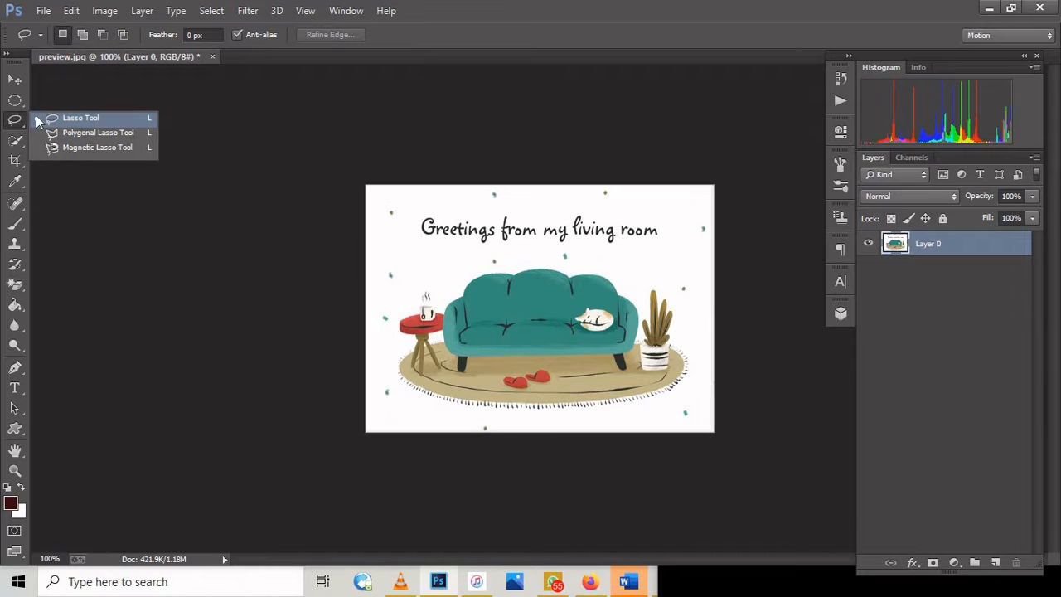
{"action": "left_click", "coordinate": [405, 238]}
{"action": "mouse_move", "coordinate": [474, 264]}
{"action": "left_mouse_down"}
{"action": "mouse_move", "coordinate": [649, 265]}
{"action": "mouse_move", "coordinate": [676, 243]}
{"action": "mouse_move", "coordinate": [678, 222]}
{"action": "mouse_move", "coordinate": [508, 176]}
{"action": "mouse_move", "coordinate": [446, 188]}
{"action": "mouse_move", "coordinate": [408, 240]}
{"action": "left_mouse_up"}
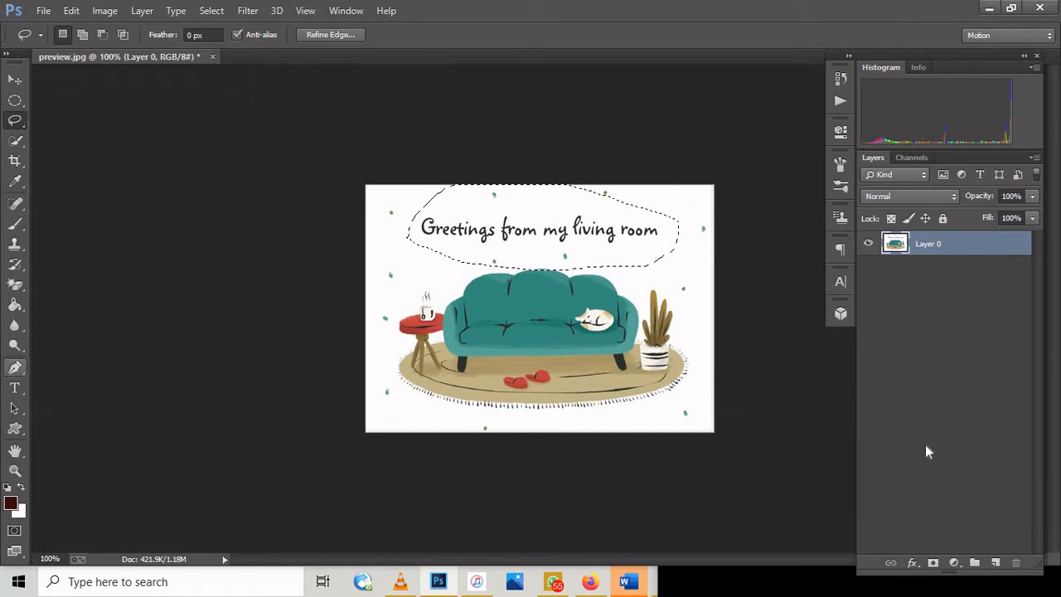
Step: Fill the freehand selection around the greeting with dark red on a new layer and deselect it
{"action": "left_click", "coordinate": [995, 563]}
{"action": "left_click", "coordinate": [15, 304]}
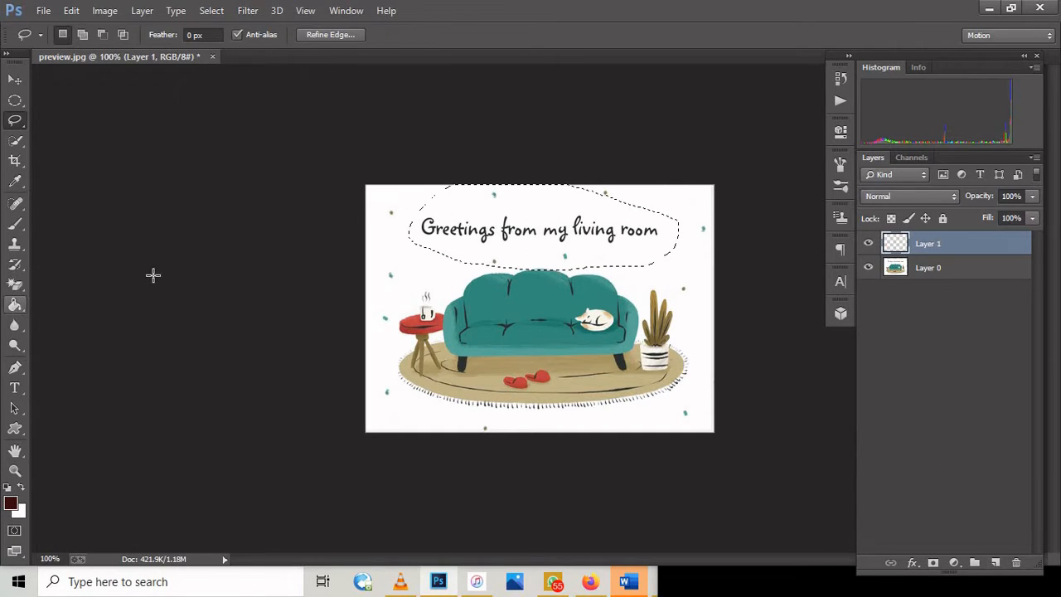
{"action": "left_click", "coordinate": [525, 201]}
{"action": "left_click", "coordinate": [207, 11]}
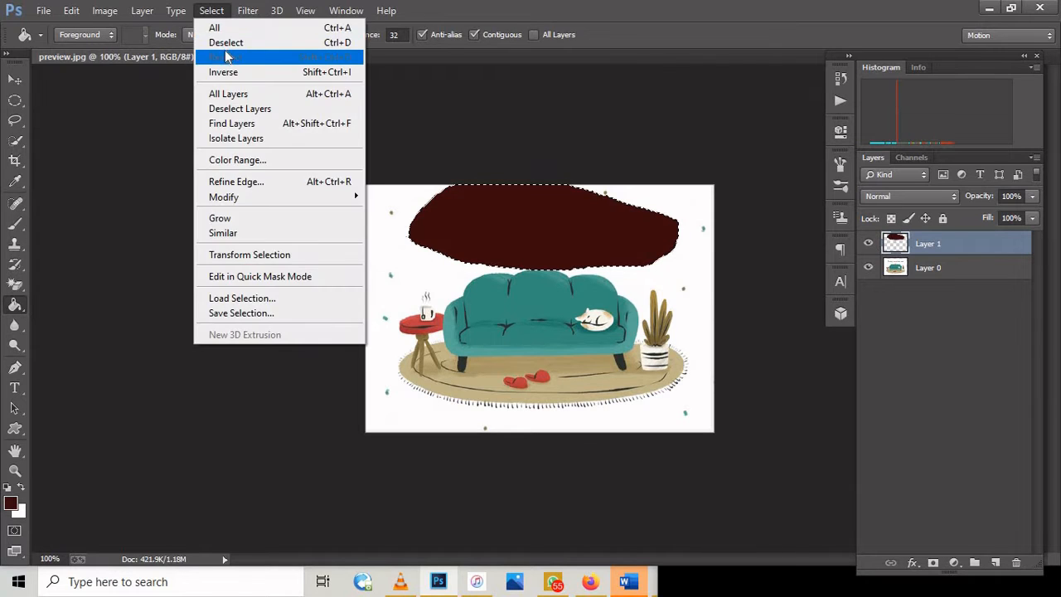
{"action": "left_click", "coordinate": [225, 41]}
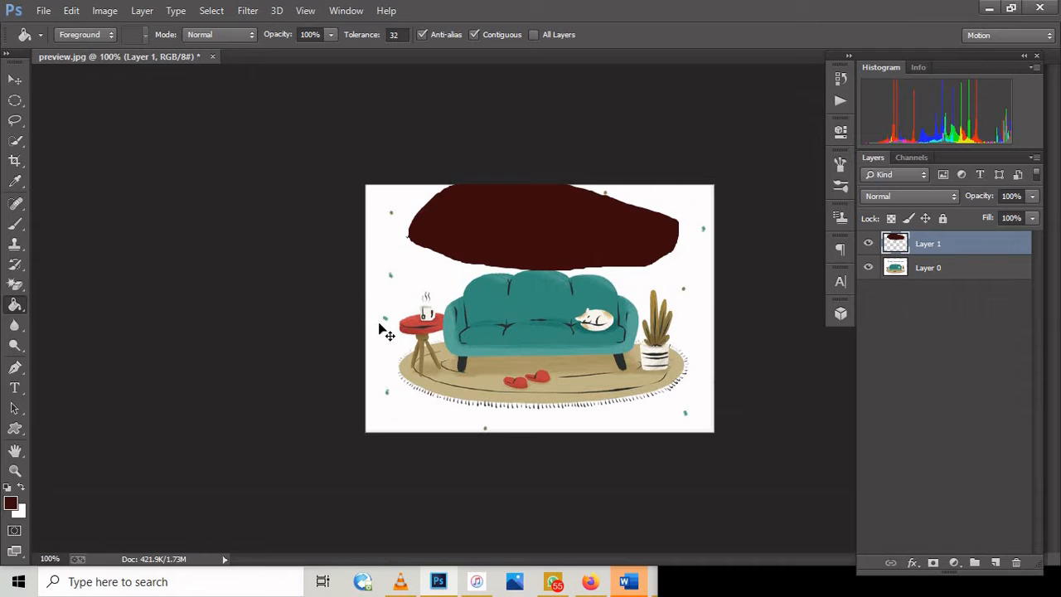
Step: Step back through the deselection, the dark red fill and the new layer, and clear the freehand selection
{"action": "key", "text": "ctrl+alt+z"}
{"action": "key", "text": "ctrl+alt+z"}
{"action": "key", "text": "ctrl+alt+z"}
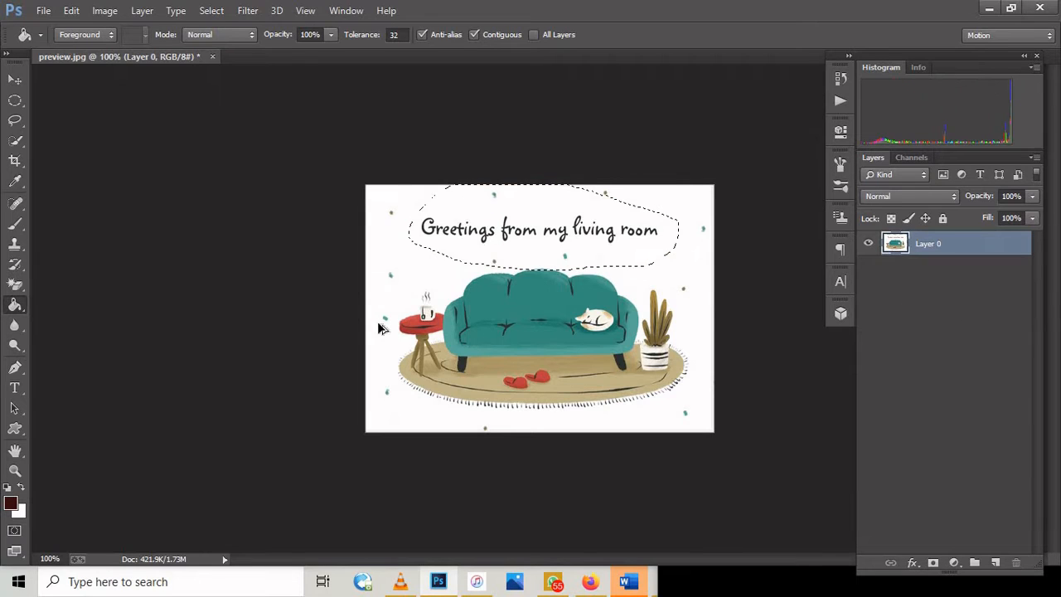
{"action": "key", "text": "ctrl+d"}
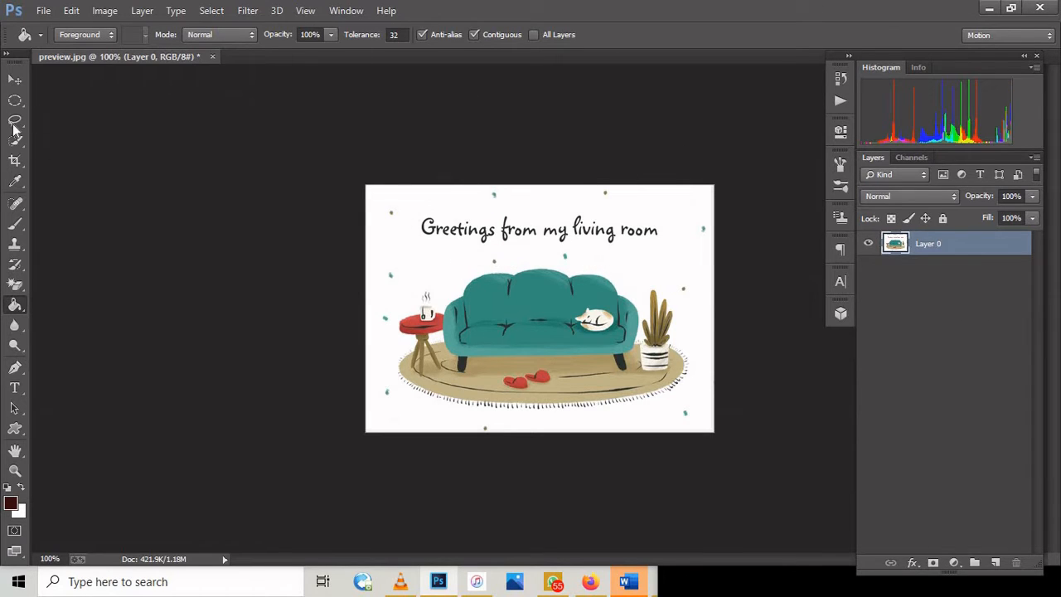
Step: Draw a closed straight-edged selection around the greeting text with the Polygonal Lasso tool, cutting off its upper-left corner
{"action": "left_click", "coordinate": [22, 139]}
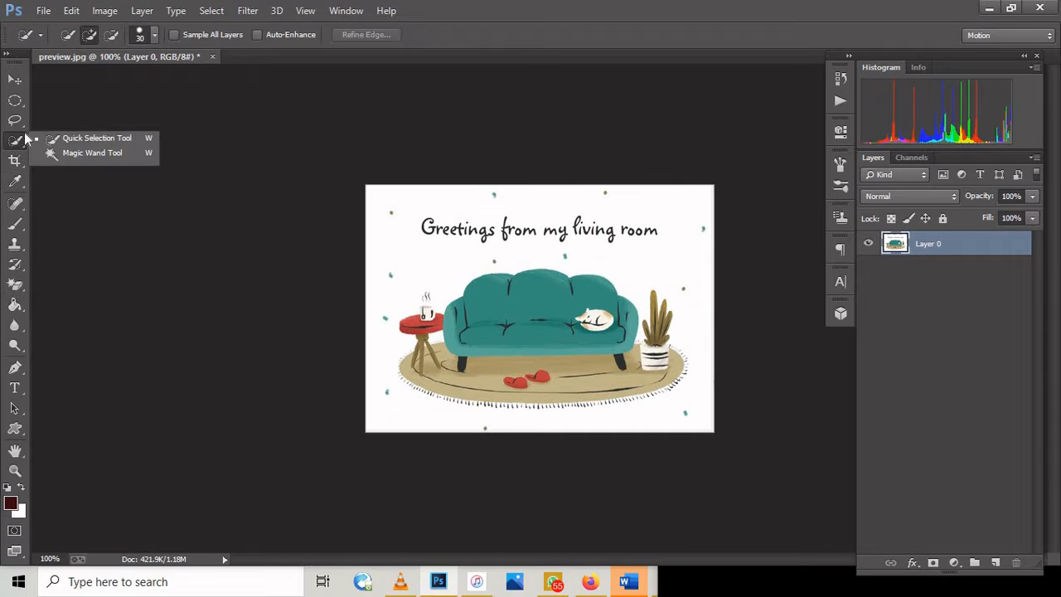
{"action": "left_click", "coordinate": [25, 117]}
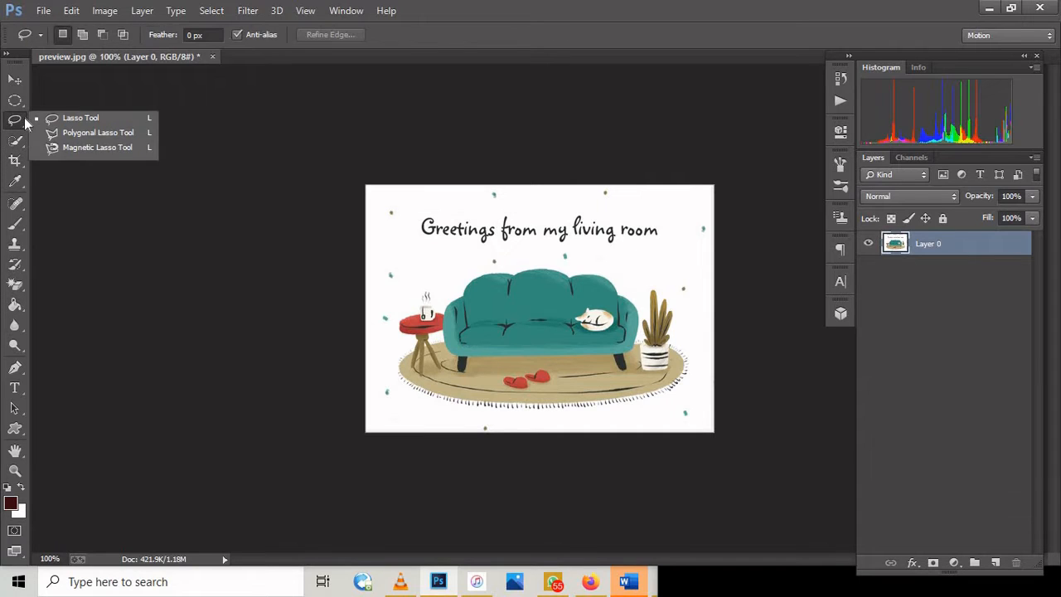
{"action": "left_click", "coordinate": [93, 134]}
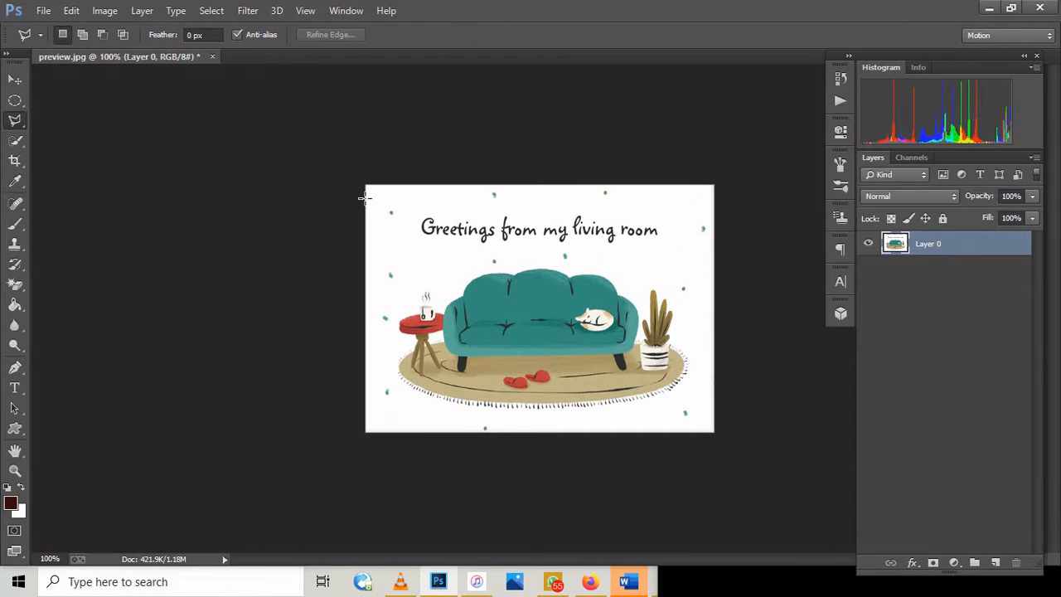
{"action": "left_click", "coordinate": [381, 239]}
{"action": "left_click", "coordinate": [444, 202]}
{"action": "left_click", "coordinate": [684, 263]}
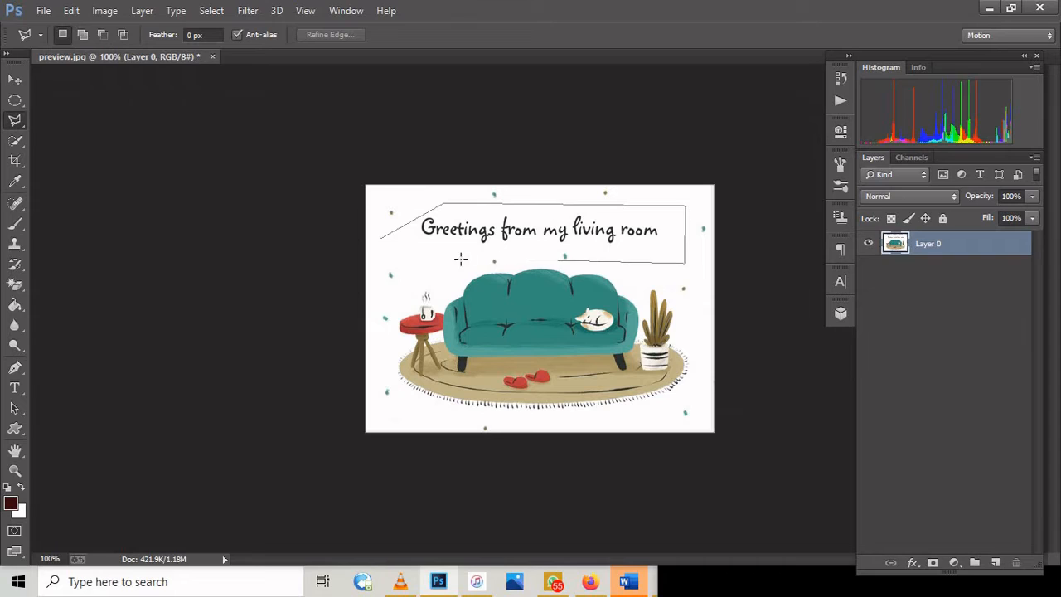
{"action": "left_click", "coordinate": [384, 238]}
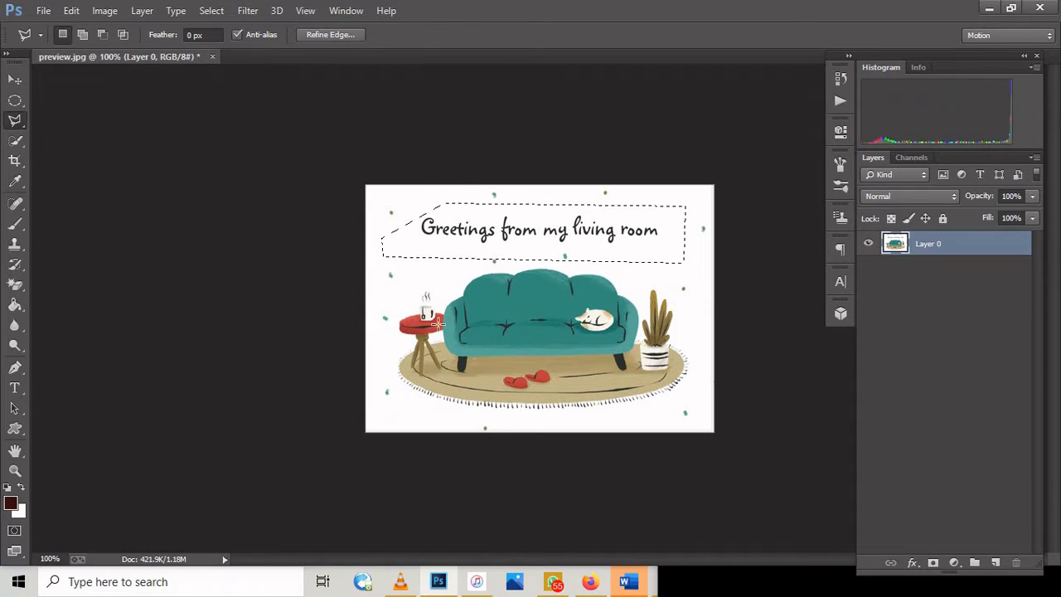
Step: Fill the polygonal selection with dark red on a new layer and deselect it
{"action": "left_click", "coordinate": [993, 563]}
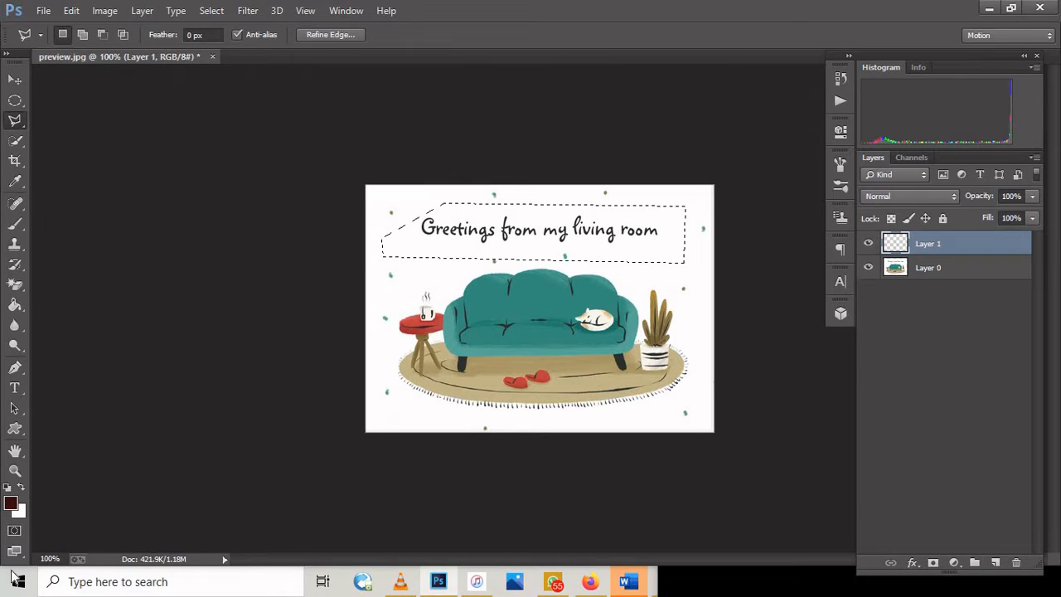
{"action": "left_click", "coordinate": [15, 304]}
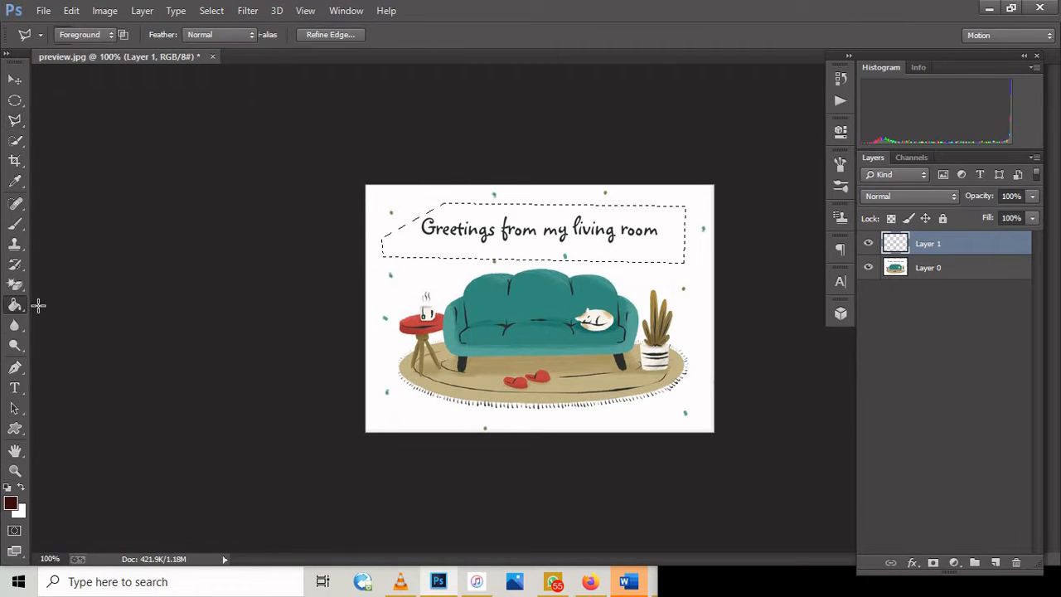
{"action": "left_click", "coordinate": [507, 224]}
{"action": "left_click", "coordinate": [218, 11]}
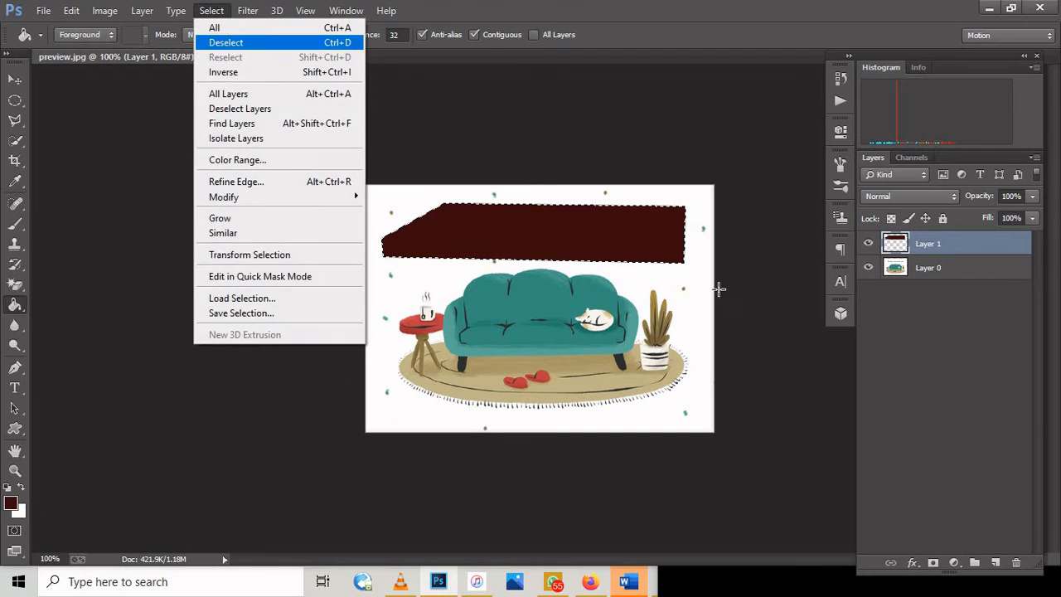
{"action": "left_click", "coordinate": [225, 41]}
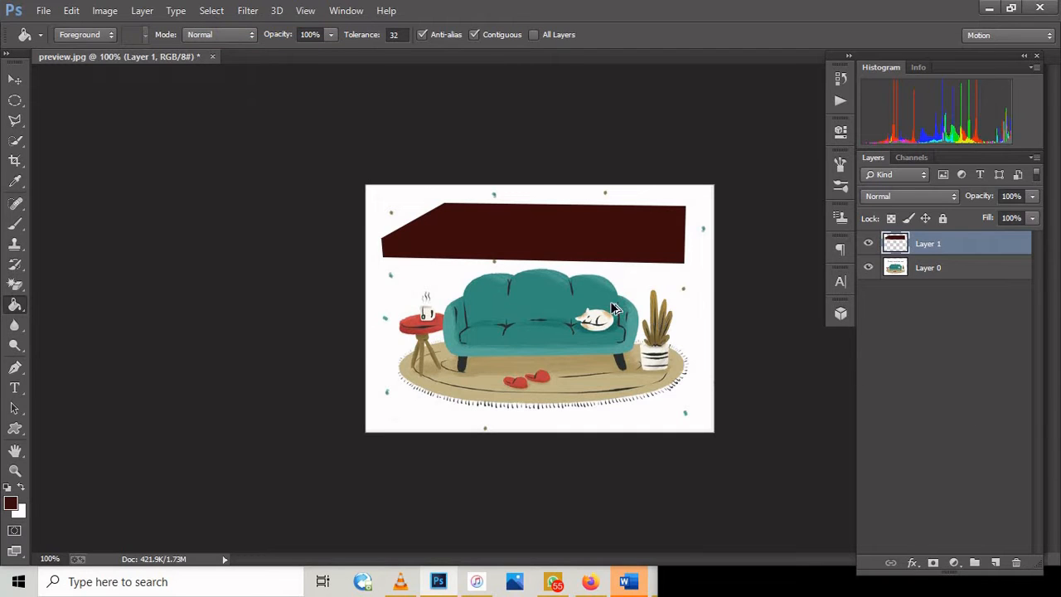
Step: Step back through the deselection, the polygon's fill, the new layer and the polygonal selection
{"action": "key", "text": "ctrl+alt+z"}
{"action": "key", "text": "ctrl+alt+z"}
{"action": "key", "text": "ctrl+alt+z"}
{"action": "key", "text": "ctrl+alt+z"}
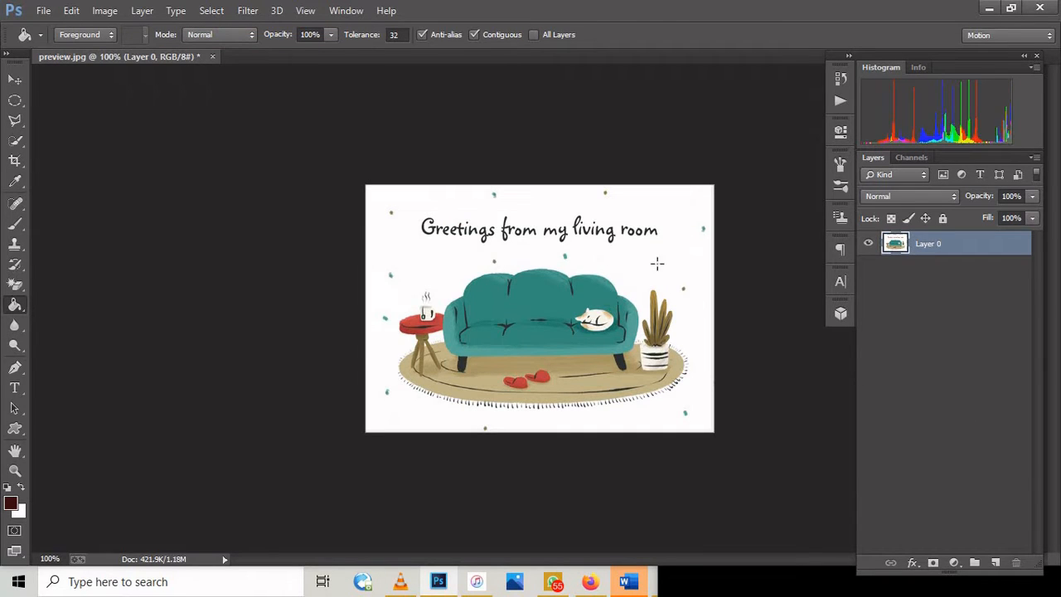
Step: Select the teal sofa, leaving out the cat, with the Quick Selection tool
{"action": "left_click", "coordinate": [15, 121]}
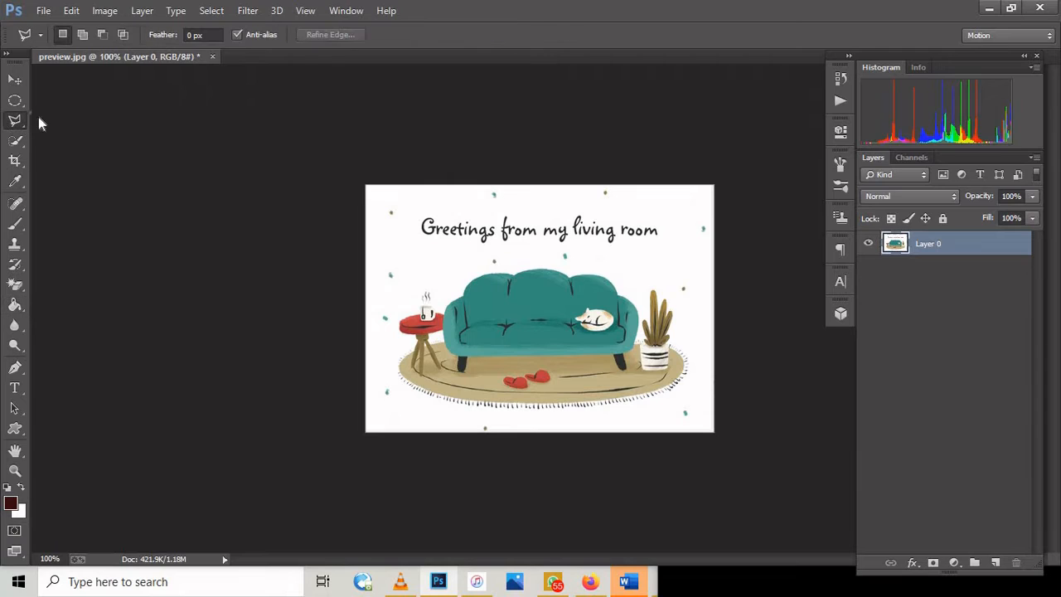
{"action": "right_click", "coordinate": [15, 121]}
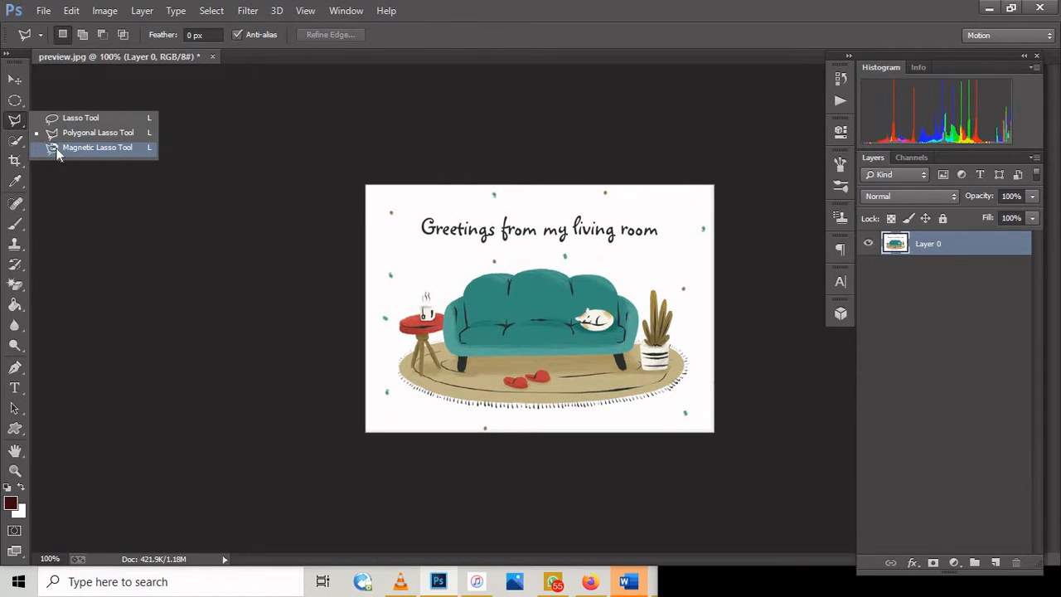
{"action": "left_click", "coordinate": [13, 142]}
{"action": "right_click", "coordinate": [13, 142]}
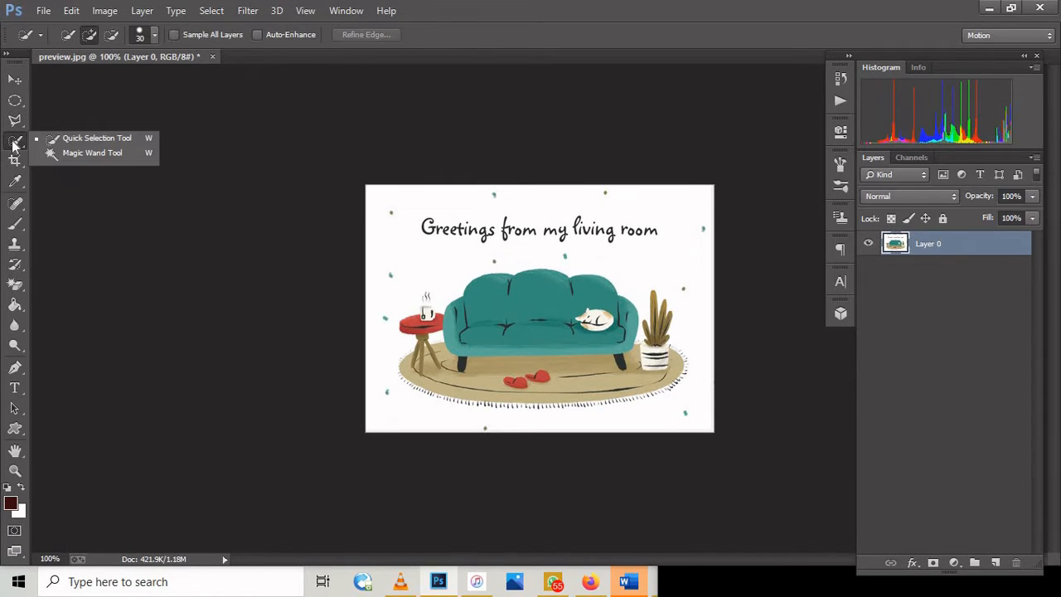
{"action": "left_click", "coordinate": [14, 142]}
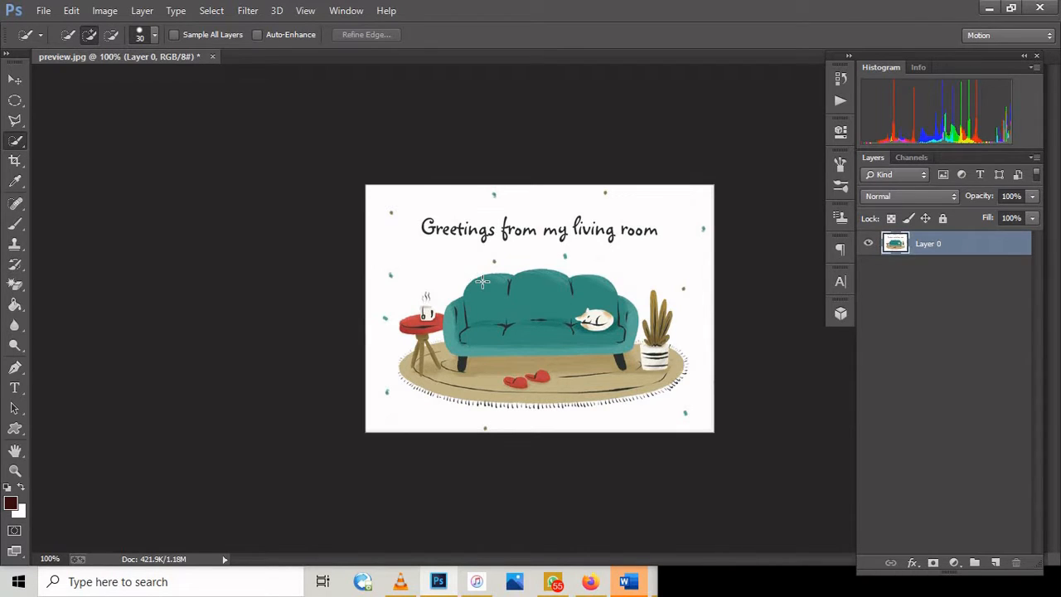
{"action": "mouse_move", "coordinate": [482, 281]}
{"action": "left_mouse_down"}
{"action": "mouse_move", "coordinate": [547, 334]}
{"action": "mouse_move", "coordinate": [572, 336]}
{"action": "left_mouse_up"}
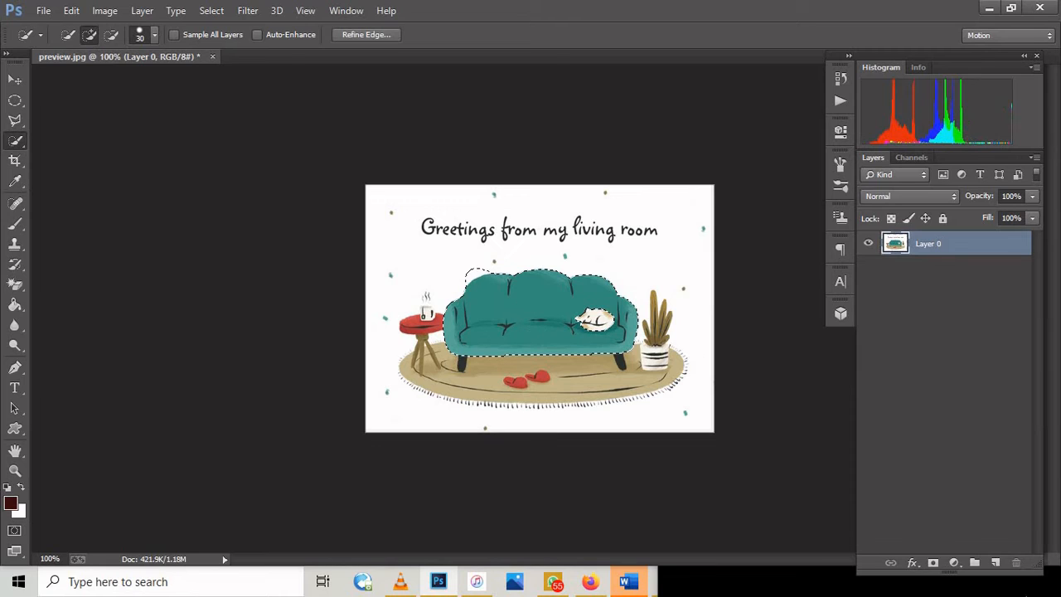
Step: Fill the sofa selection with dark red on a new layer and deselect it
{"action": "left_click", "coordinate": [996, 563]}
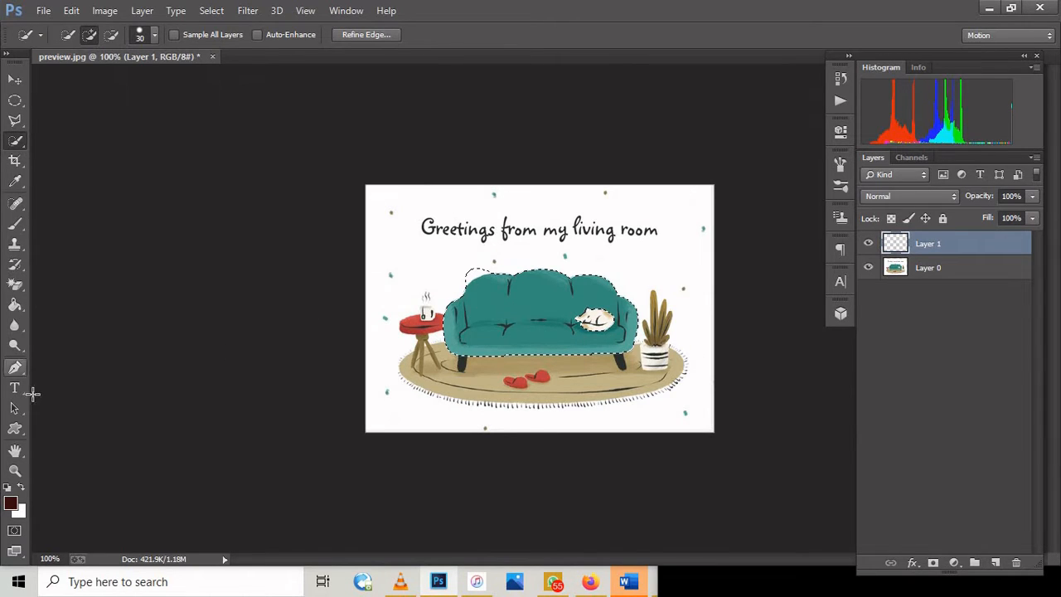
{"action": "left_click", "coordinate": [15, 305]}
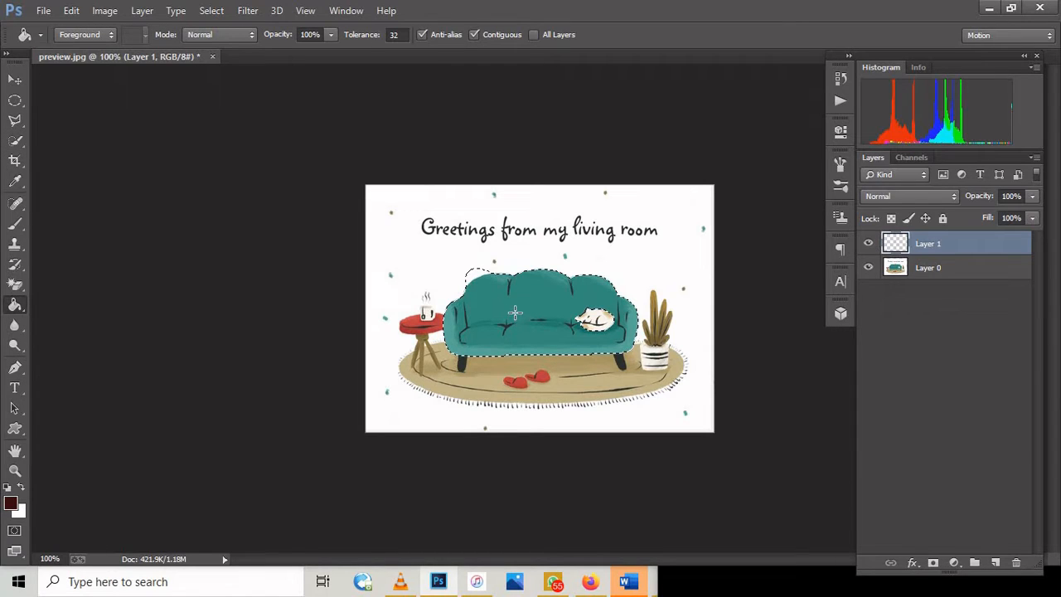
{"action": "left_click", "coordinate": [515, 313]}
{"action": "left_click", "coordinate": [213, 11]}
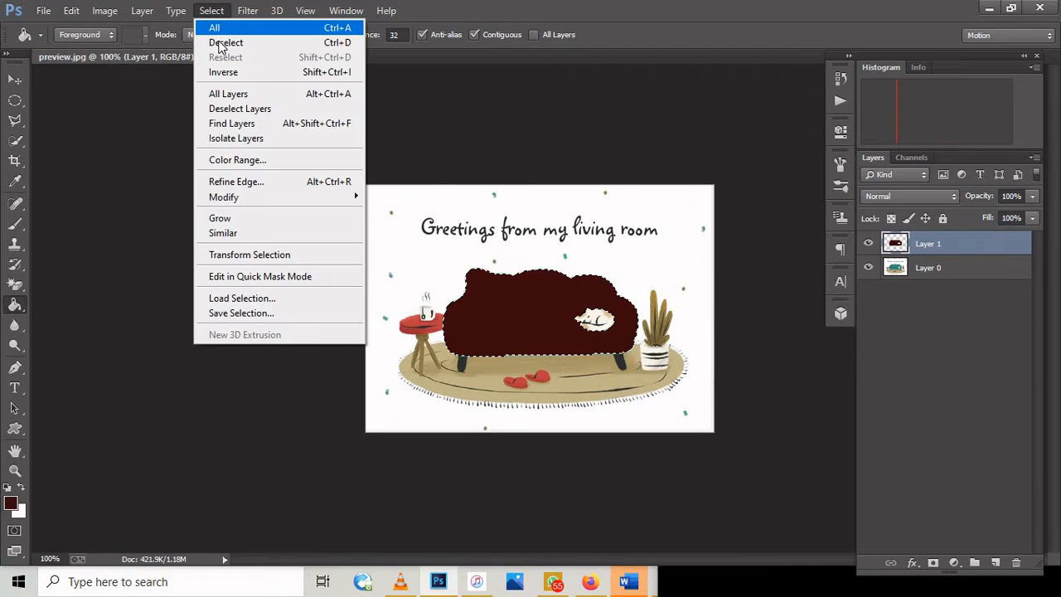
{"action": "left_click", "coordinate": [222, 42]}
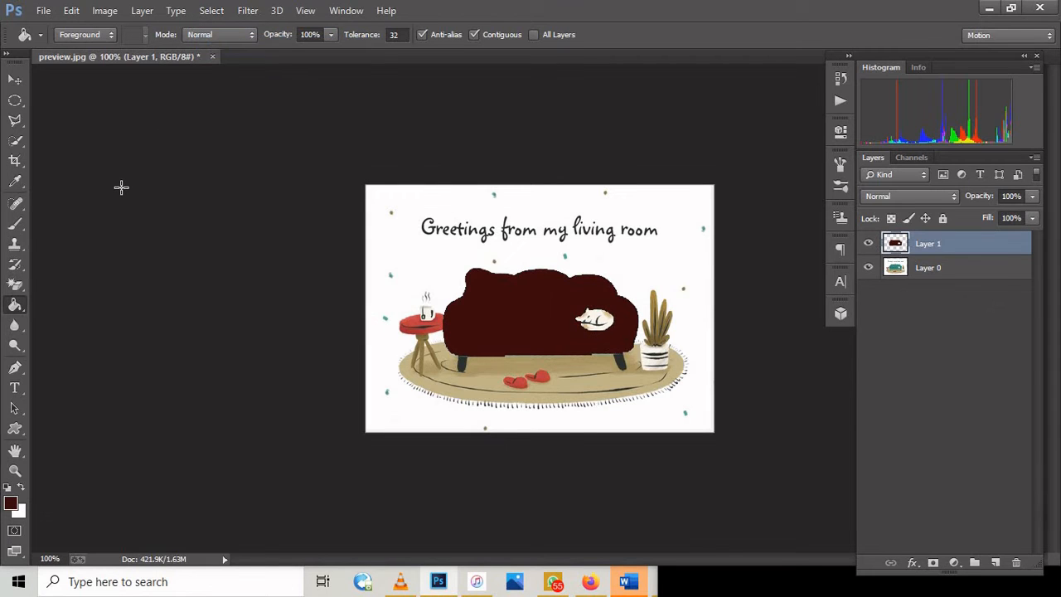
Step: Step back through the deselection, the sofa fill, the new layer and the sofa selection
{"action": "key", "text": "ctrl+alt+z"}
{"action": "key", "text": "ctrl+alt+z"}
{"action": "key", "text": "ctrl+alt+z"}
{"action": "key", "text": "ctrl+alt+z"}
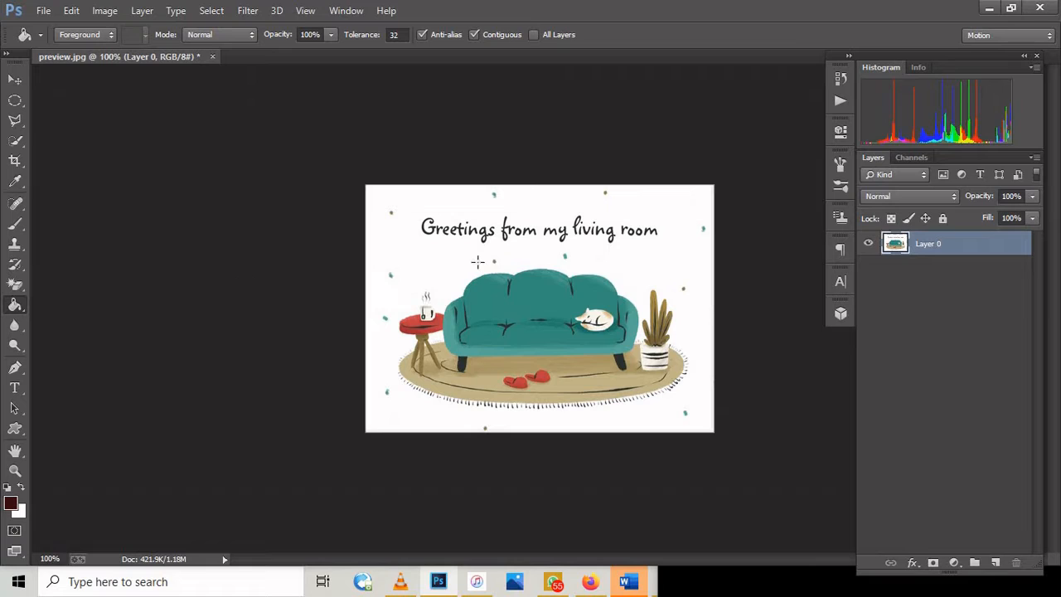
Step: Crop the image to the area around the red side table and the sofa's left arm, and undo the crop
{"action": "left_click", "coordinate": [21, 165]}
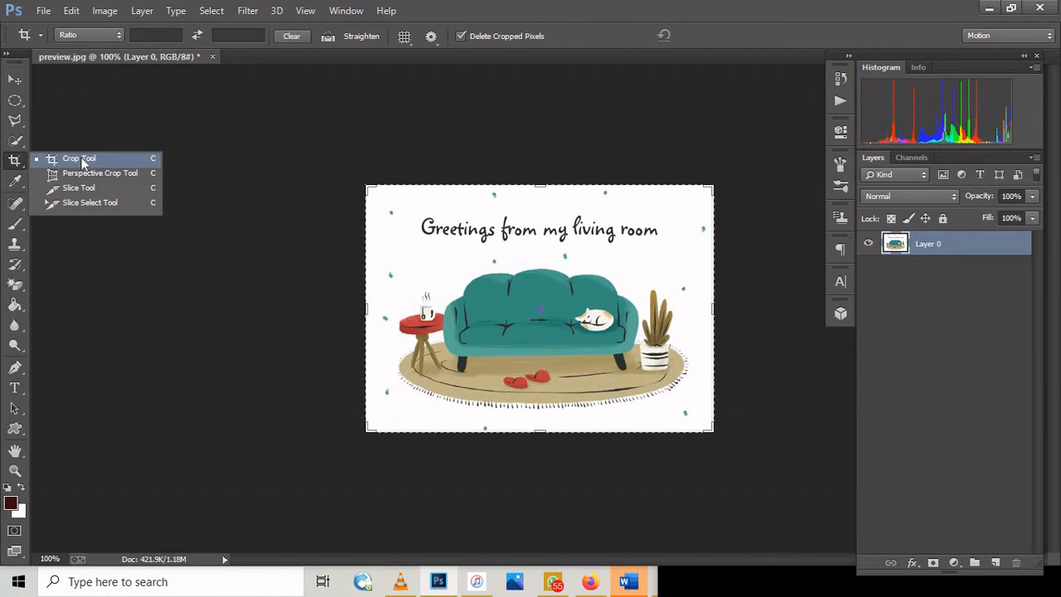
{"action": "left_click", "coordinate": [83, 161]}
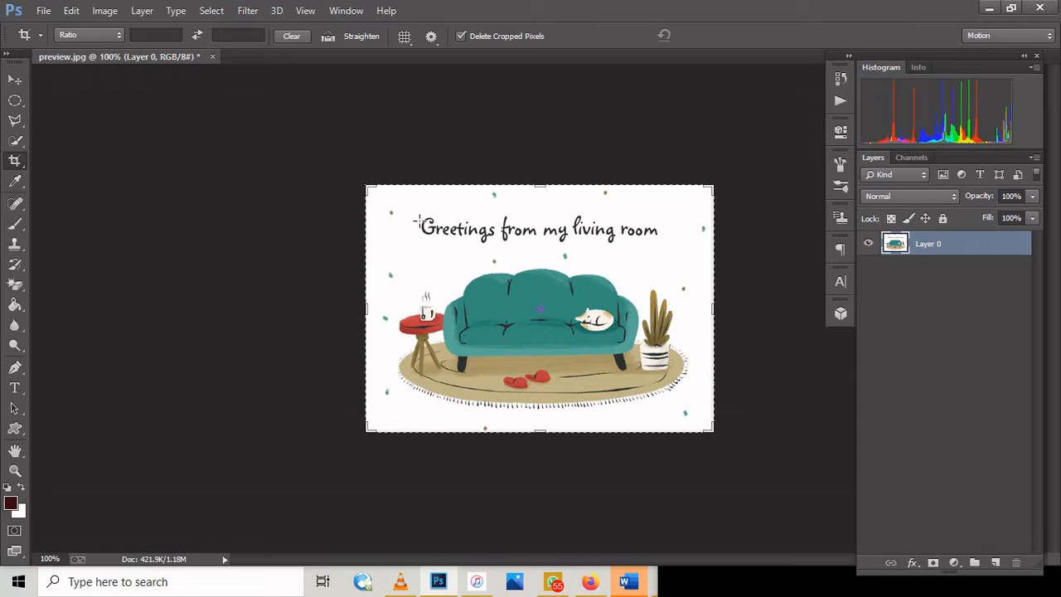
{"action": "left_click_drag", "start_coordinate": [380, 282], "coordinate": [467, 401]}
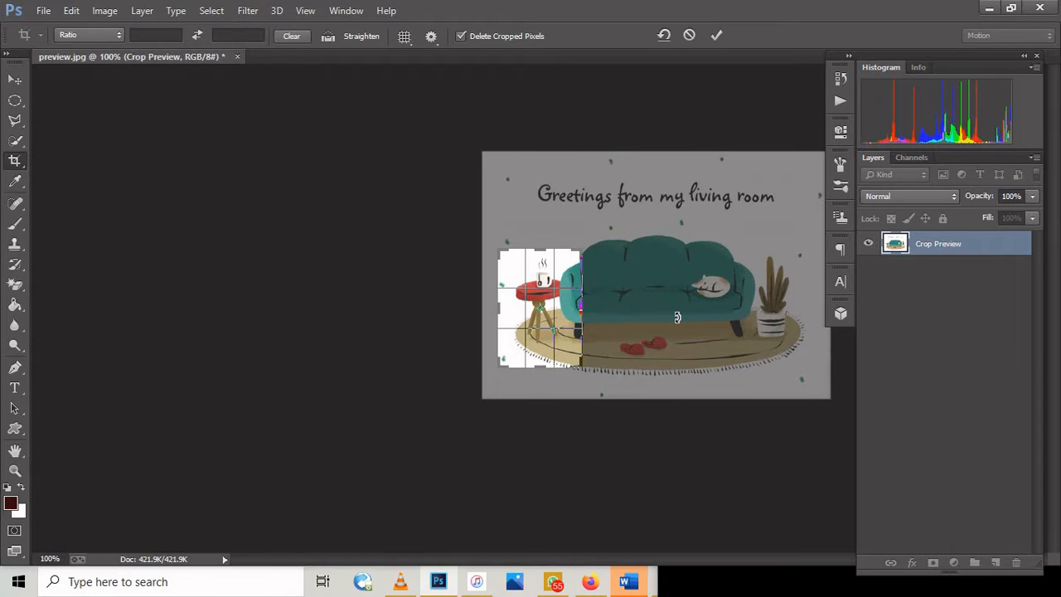
{"action": "key", "text": "Return"}
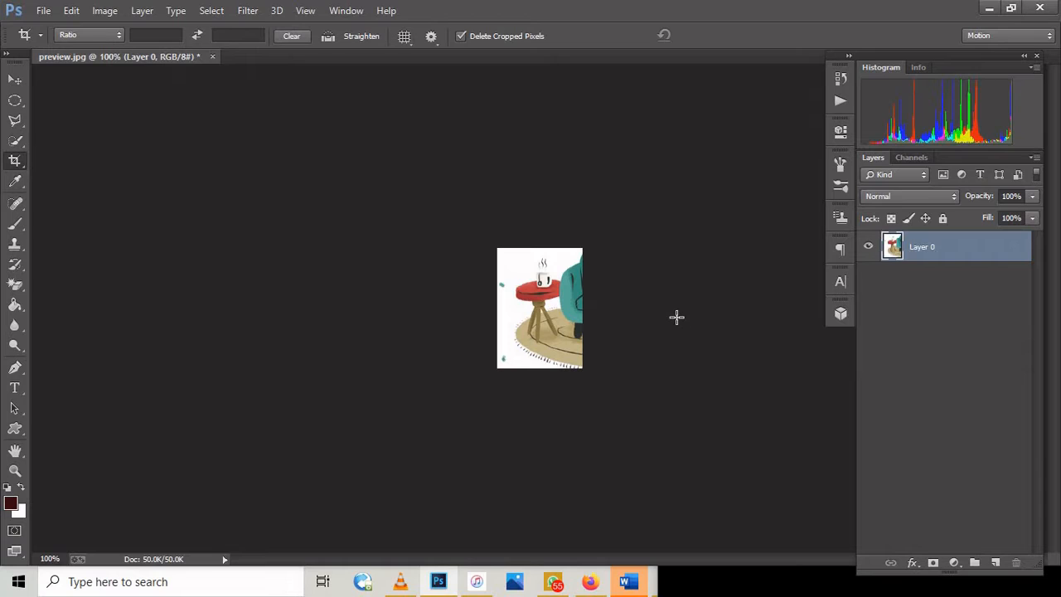
{"action": "key", "text": "ctrl+z"}
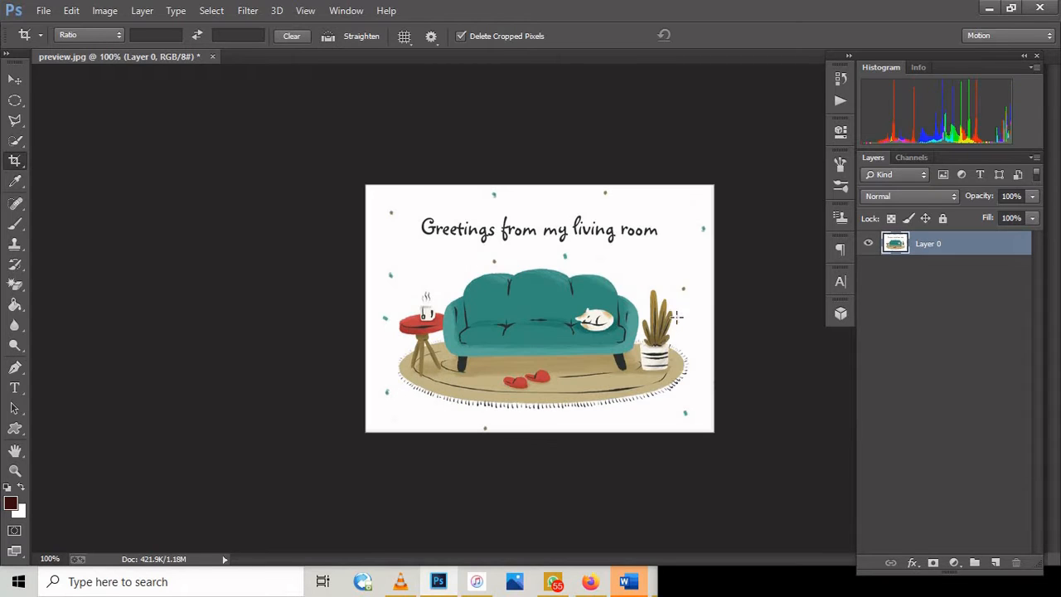
Step: Set the foreground colour to light blue 78b7c4
{"action": "left_click", "coordinate": [17, 179]}
{"action": "left_click", "coordinate": [20, 183]}
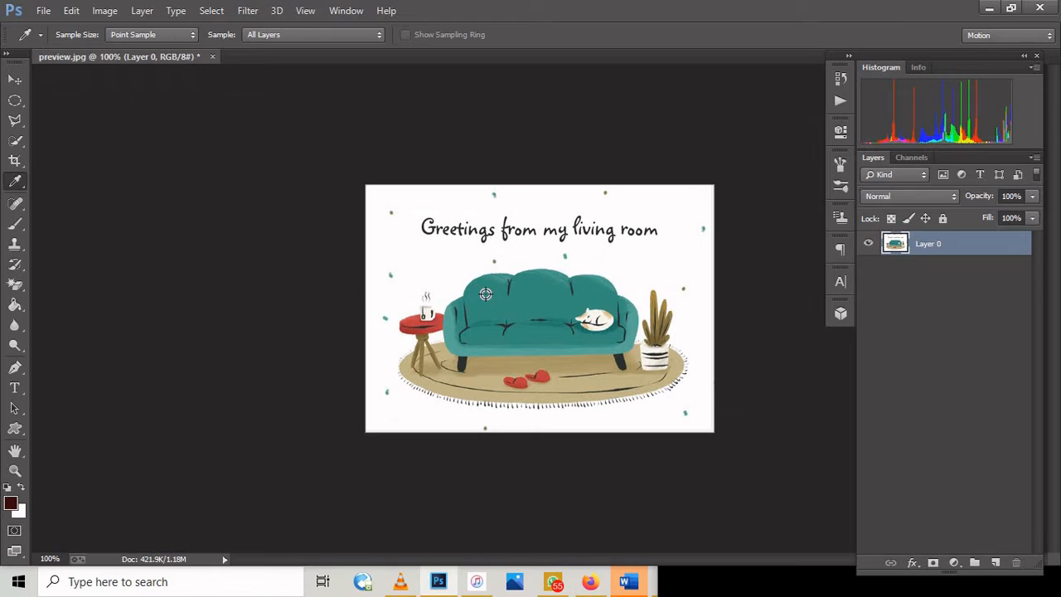
{"action": "left_click", "coordinate": [14, 508]}
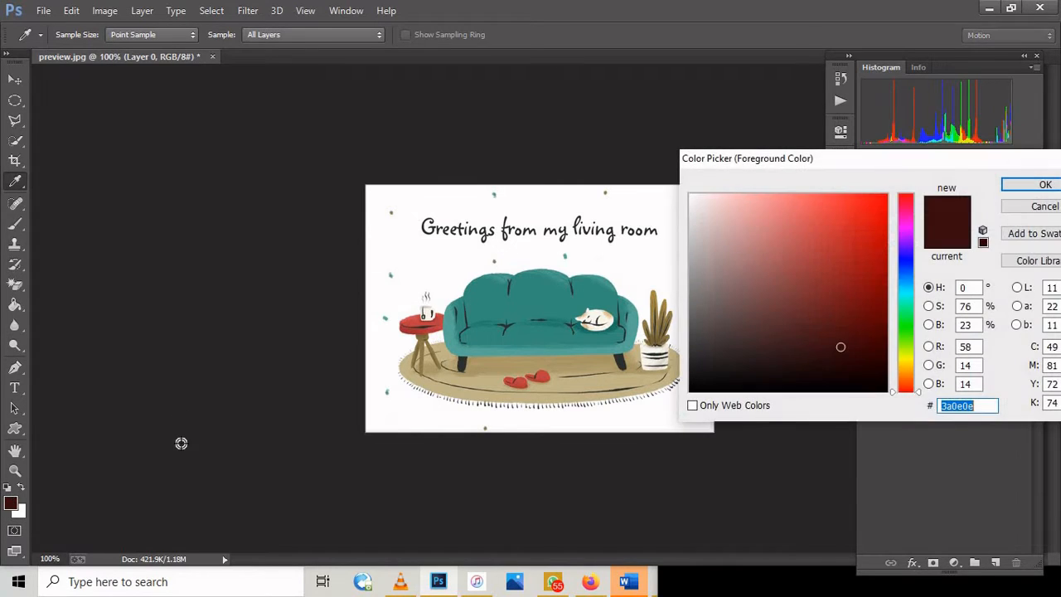
{"action": "left_click", "coordinate": [747, 319]}
{"action": "left_click", "coordinate": [774, 329]}
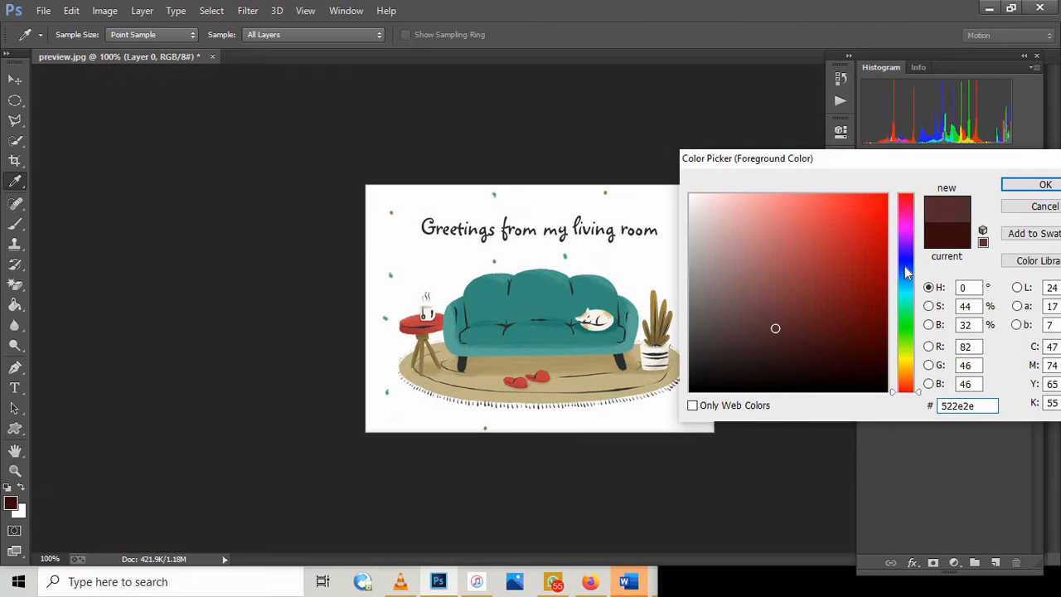
{"action": "left_click_drag", "start_coordinate": [904, 266], "coordinate": [908, 287]}
{"action": "mouse_move", "coordinate": [831, 306]}
{"action": "left_mouse_down"}
{"action": "mouse_move", "coordinate": [843, 282]}
{"action": "mouse_move", "coordinate": [852, 302]}
{"action": "mouse_move", "coordinate": [863, 295]}
{"action": "mouse_move", "coordinate": [829, 267]}
{"action": "left_mouse_up"}
{"action": "left_click_drag", "start_coordinate": [810, 145], "coordinate": [800, 142]}
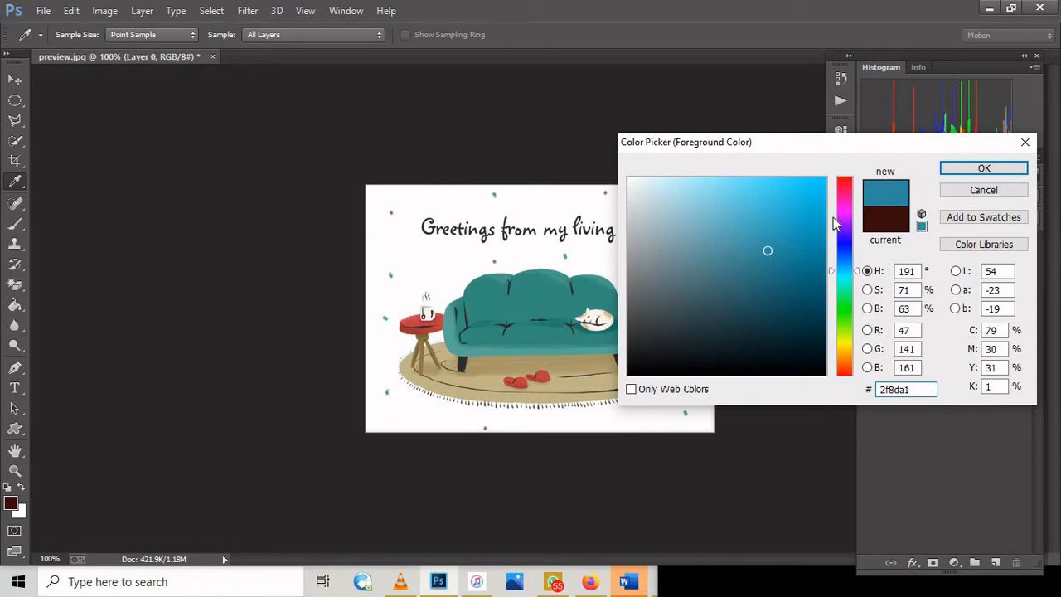
{"action": "mouse_move", "coordinate": [756, 247]}
{"action": "left_mouse_down"}
{"action": "mouse_move", "coordinate": [699, 251]}
{"action": "mouse_move", "coordinate": [693, 225]}
{"action": "mouse_move", "coordinate": [704, 223]}
{"action": "left_mouse_up"}
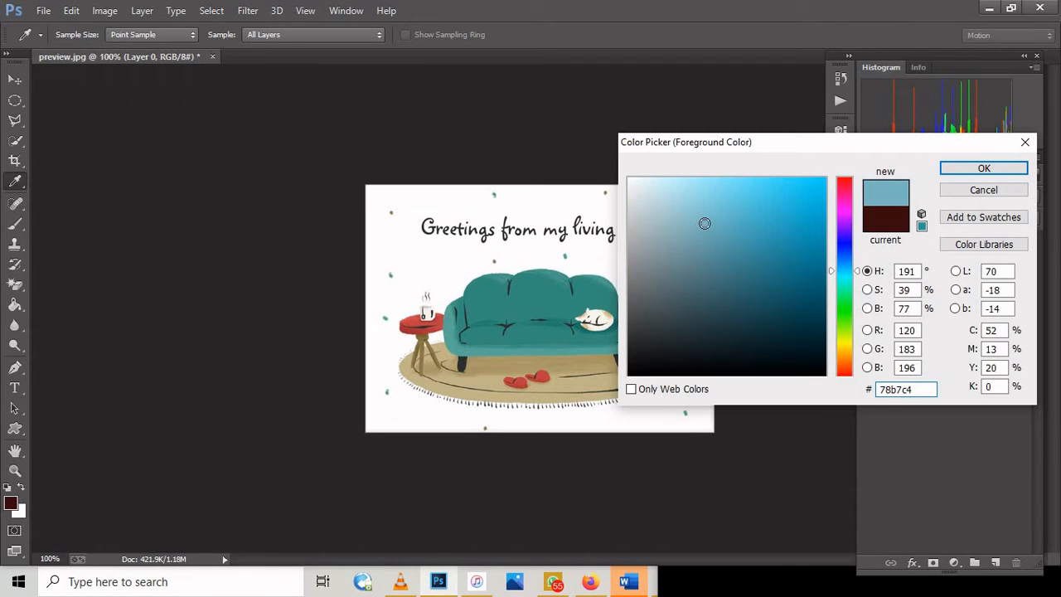
{"action": "left_click", "coordinate": [991, 169]}
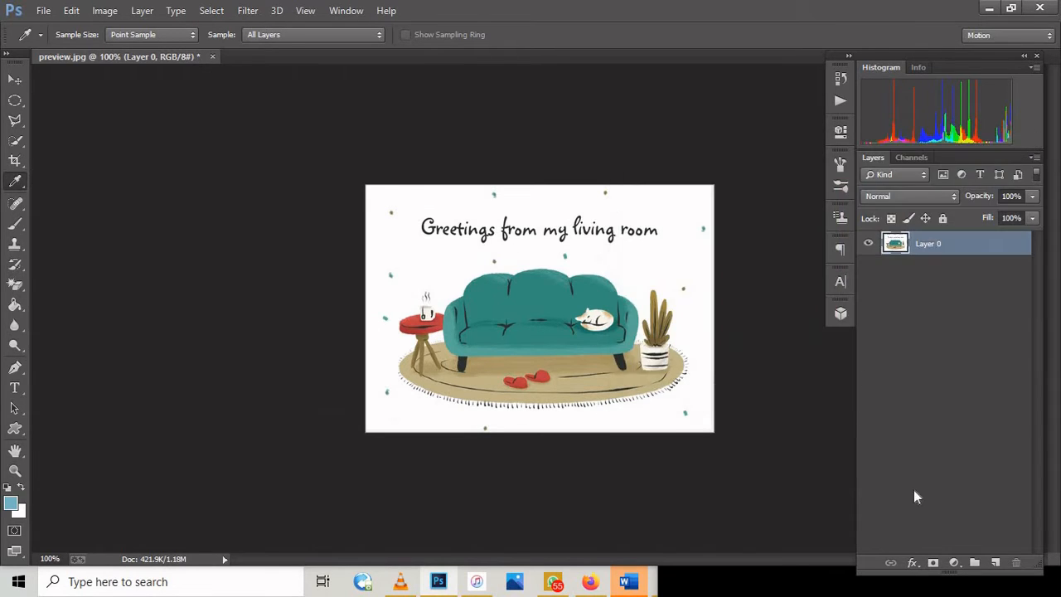
Step: On a new layer, fill a wide, thin rectangular selection between the greeting text and the sofa with the light blue
{"action": "left_click", "coordinate": [994, 563]}
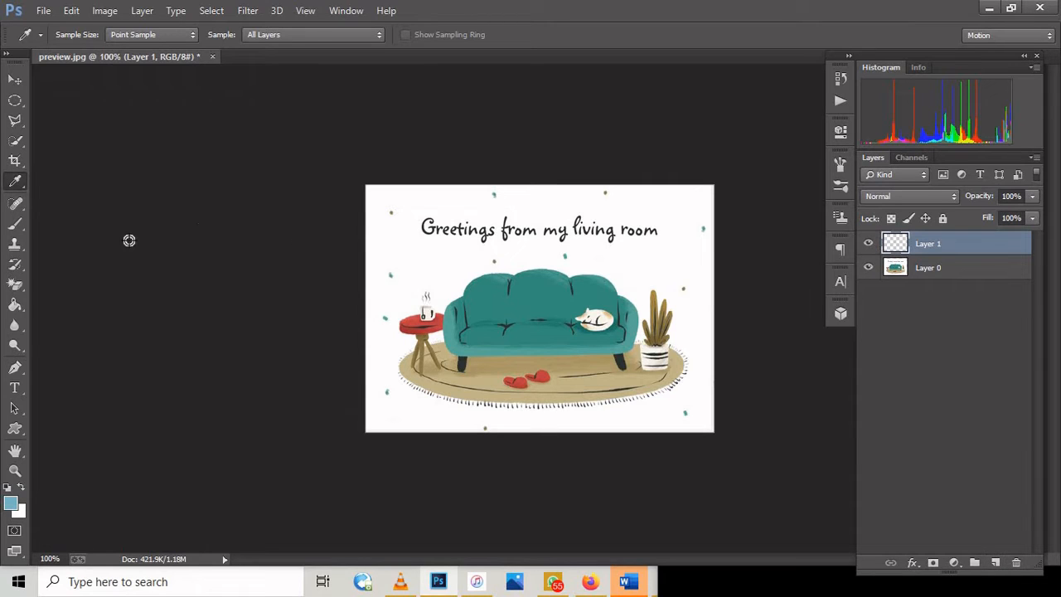
{"action": "left_click", "coordinate": [16, 102]}
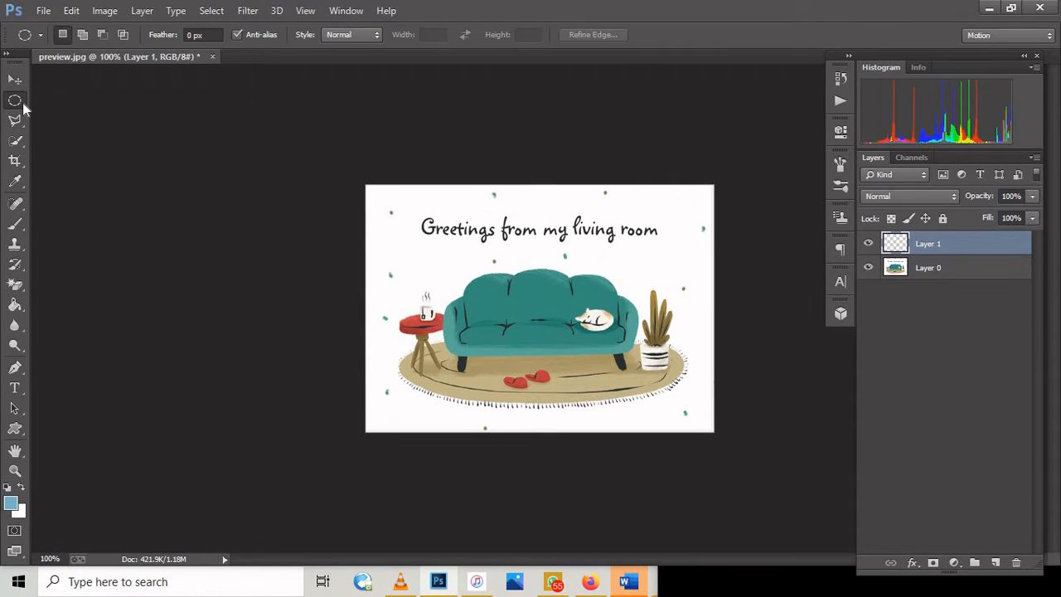
{"action": "right_click", "coordinate": [23, 104]}
{"action": "left_click", "coordinate": [91, 100]}
{"action": "left_click_drag", "start_coordinate": [515, 275], "coordinate": [570, 275]}
{"action": "left_click", "coordinate": [17, 305]}
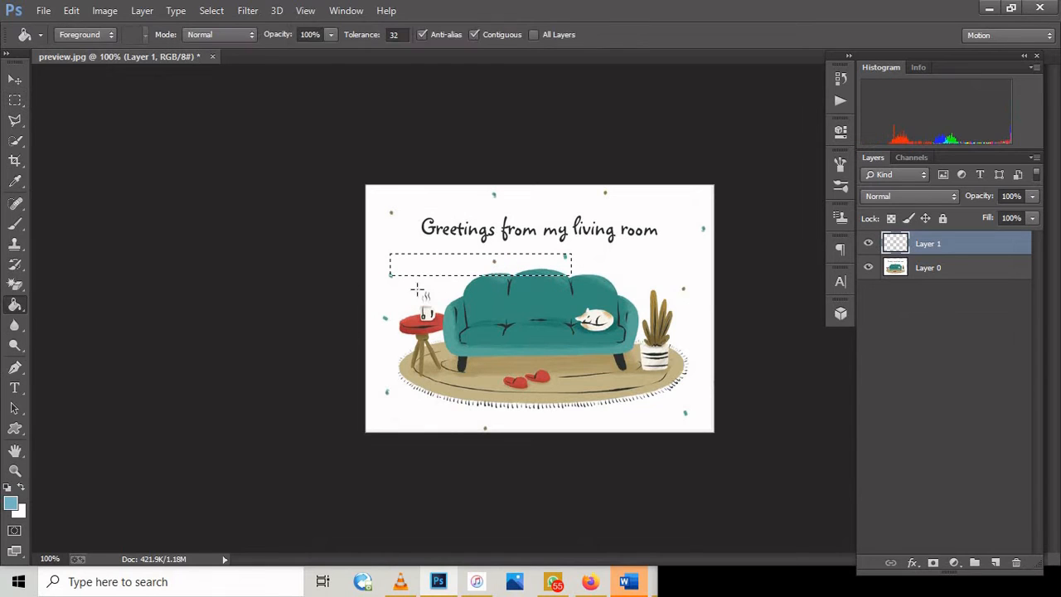
{"action": "left_click", "coordinate": [437, 262]}
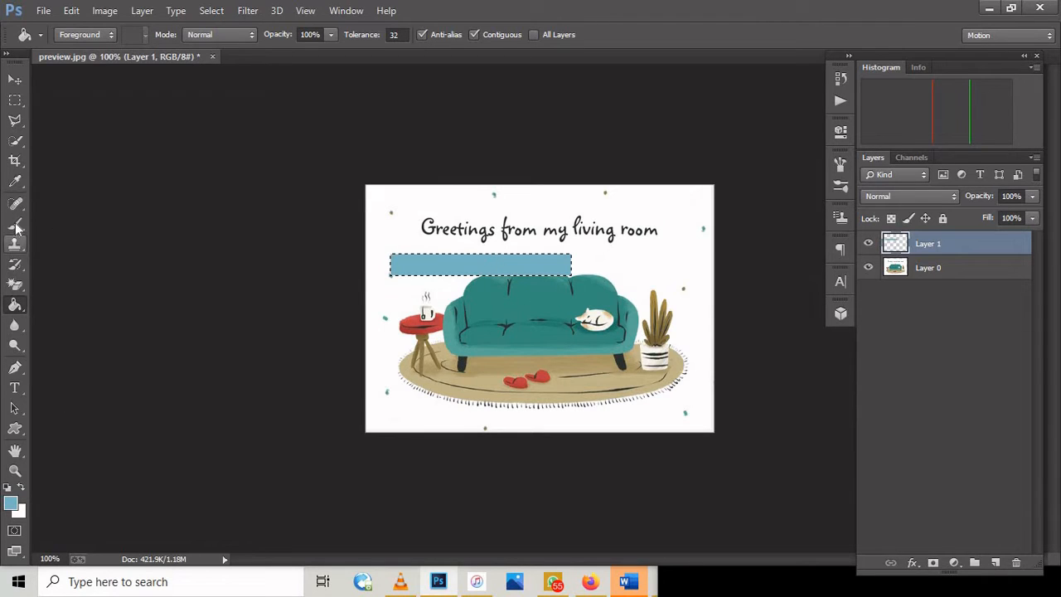
Step: Sample the sofa's teal, 368e7e, from the image as the new foreground colour
{"action": "left_click", "coordinate": [15, 182]}
{"action": "left_click", "coordinate": [83, 179]}
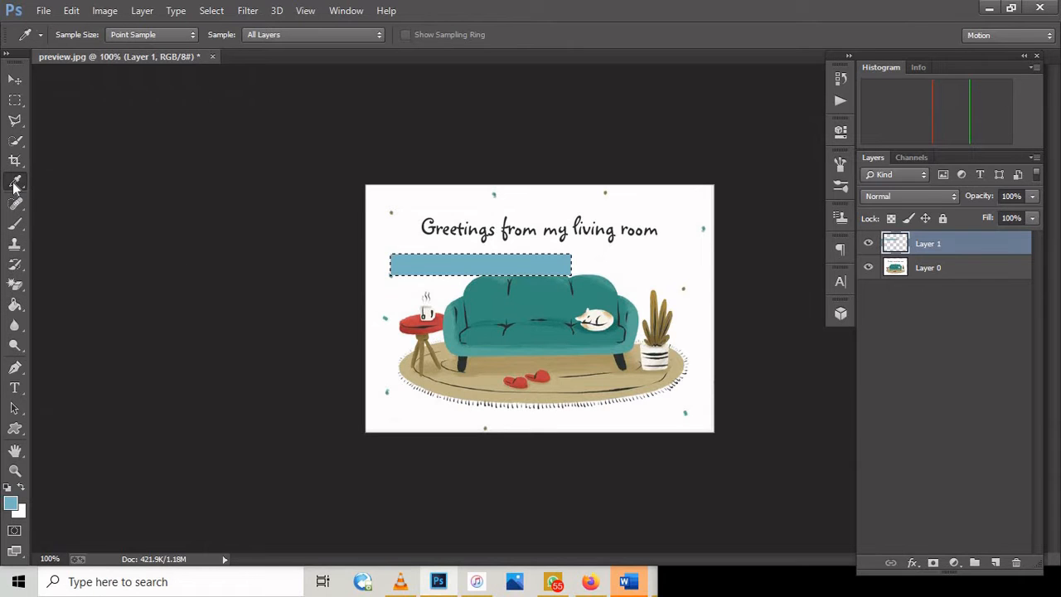
{"action": "left_click", "coordinate": [11, 503]}
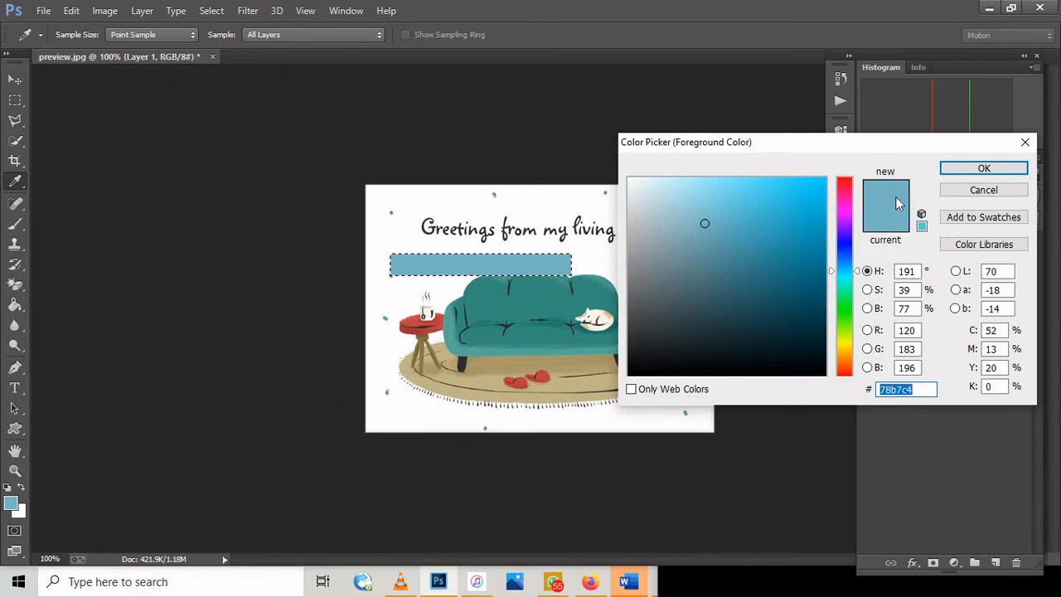
{"action": "left_click", "coordinate": [539, 297]}
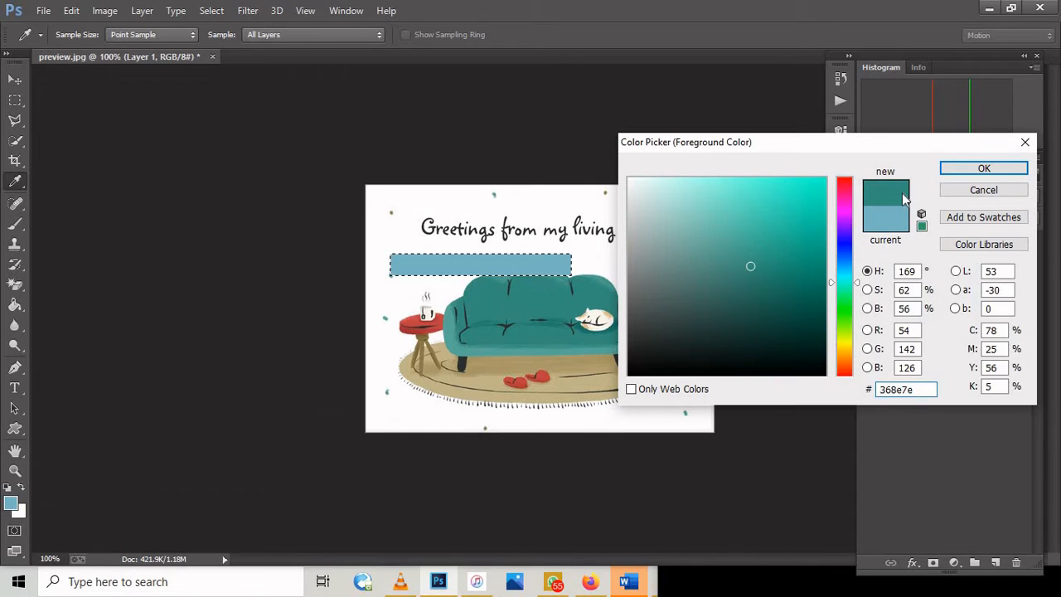
{"action": "left_click", "coordinate": [954, 169]}
Step: Refill the rectangular selection with the sampled teal and deselect it
{"action": "left_click", "coordinate": [15, 304]}
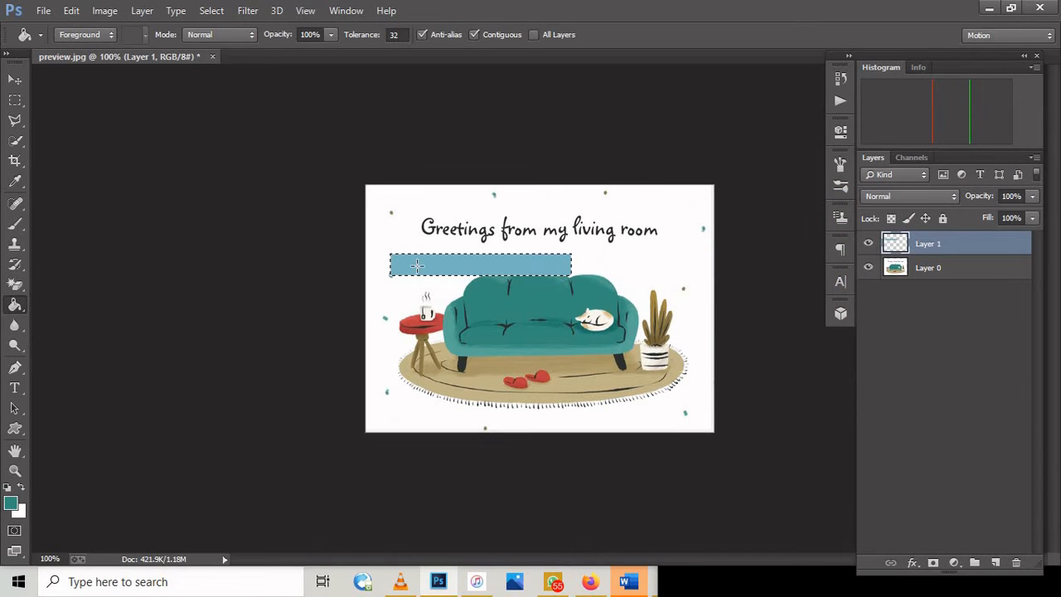
{"action": "left_click", "coordinate": [417, 265]}
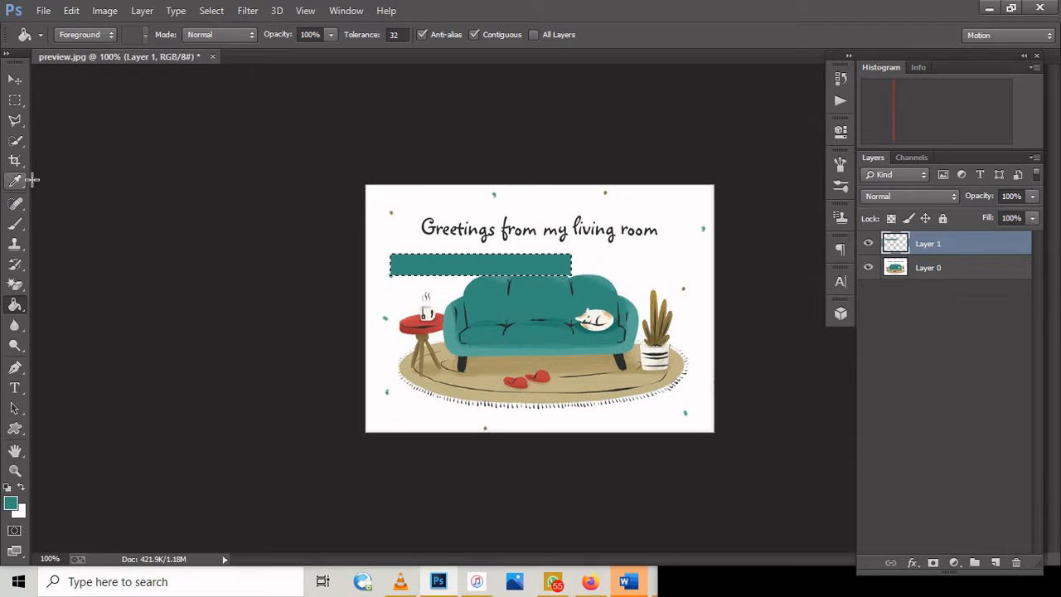
{"action": "left_click", "coordinate": [212, 11]}
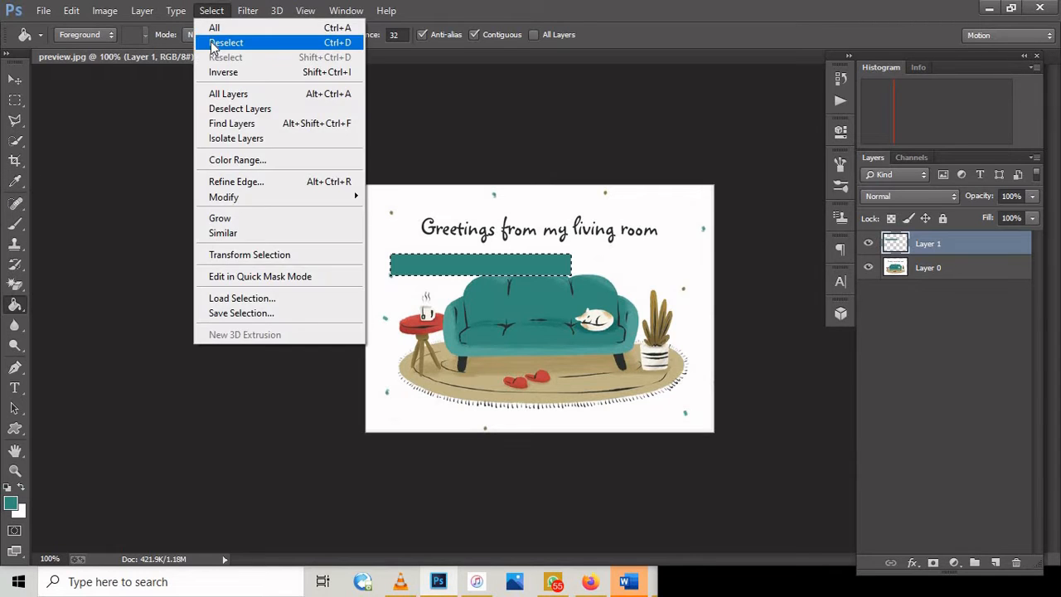
{"action": "left_click", "coordinate": [213, 42]}
Step: Step back through the deselection, the rectangle's fills, its selection and the new layer
{"action": "key", "text": "ctrl+alt+z"}
{"action": "key", "text": "ctrl+alt+z"}
{"action": "key", "text": "ctrl+alt+z"}
{"action": "key", "text": "ctrl+alt+z"}
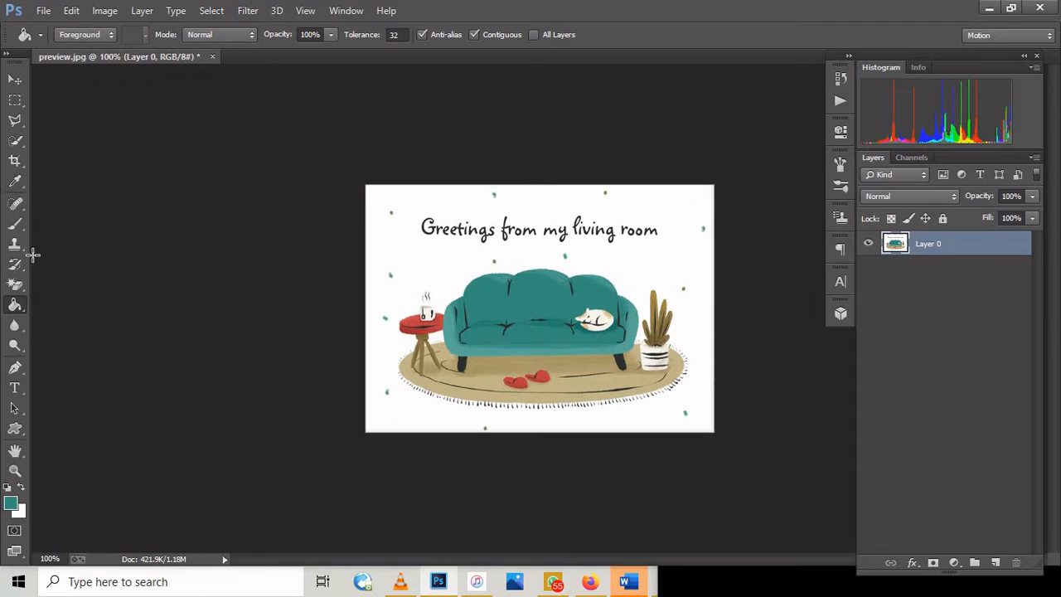
{"action": "left_click", "coordinate": [14, 205]}
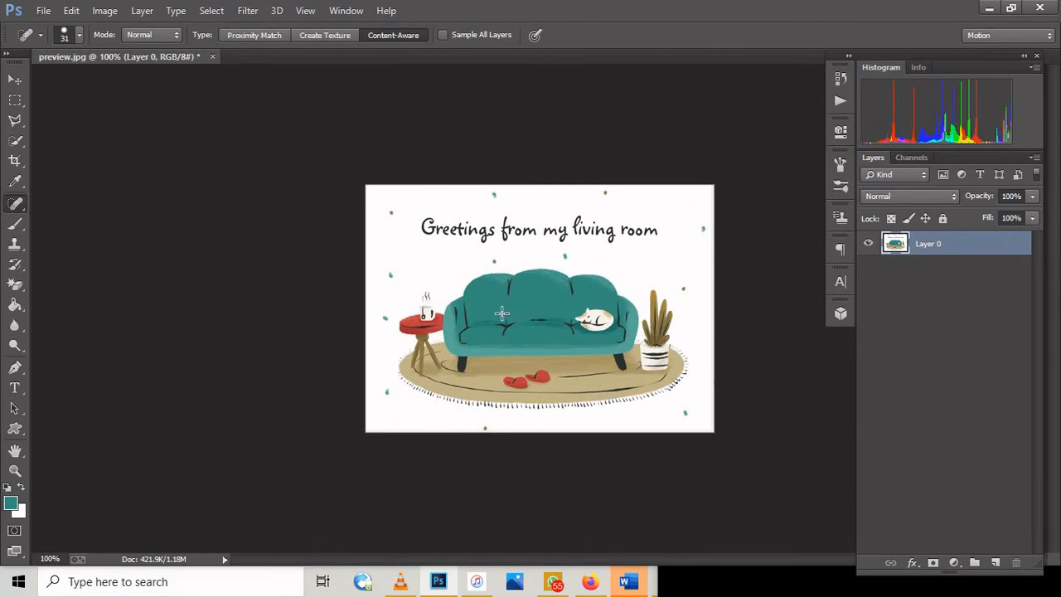
{"action": "left_click", "coordinate": [12, 228]}
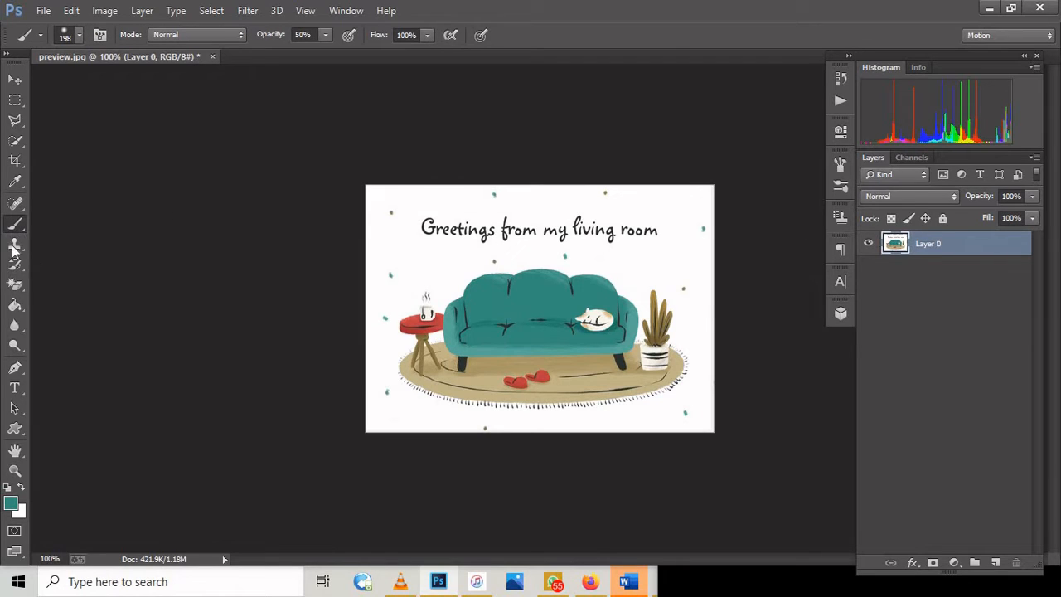
{"action": "left_click", "coordinate": [15, 244]}
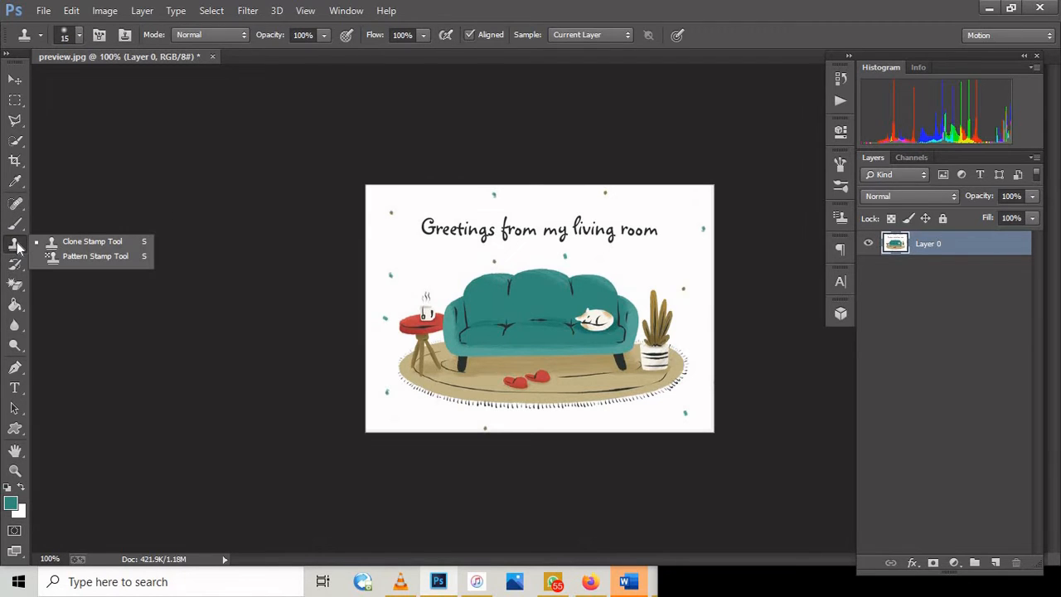
{"action": "left_click", "coordinate": [19, 244]}
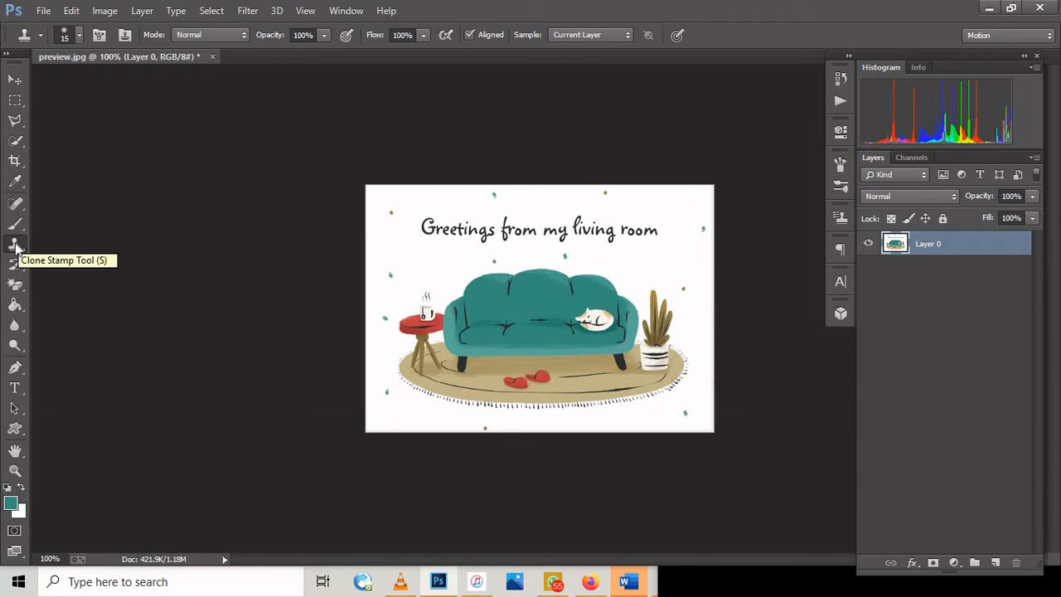
Step: Erase freehand across the sofa and the side table with the standard Eraser tool, and undo the erasing
{"action": "left_click", "coordinate": [15, 284]}
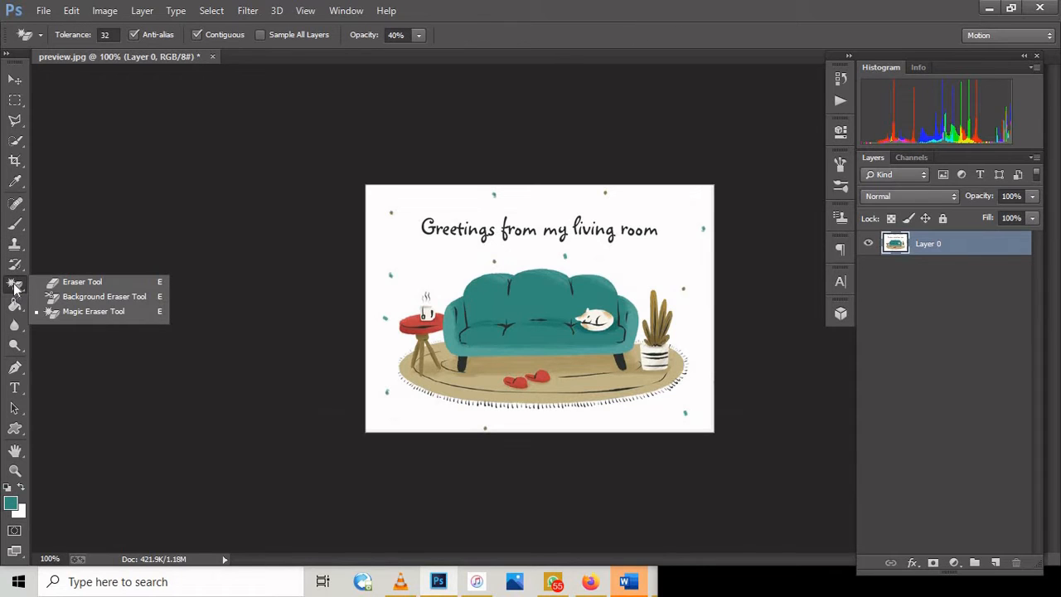
{"action": "left_click", "coordinate": [62, 282]}
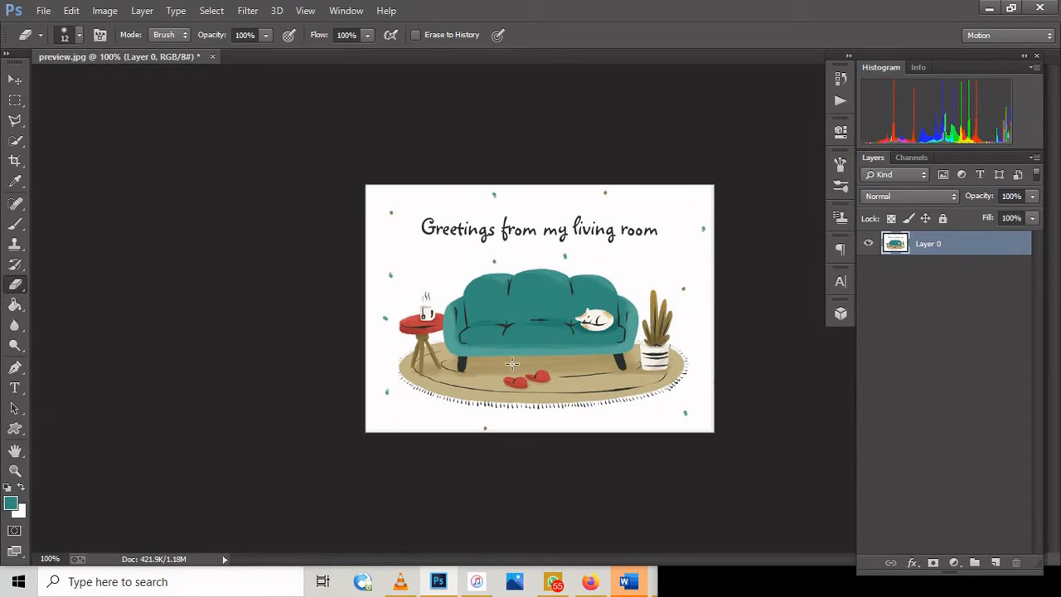
{"action": "mouse_move", "coordinate": [511, 363]}
{"action": "left_mouse_down"}
{"action": "mouse_move", "coordinate": [475, 344]}
{"action": "mouse_move", "coordinate": [520, 328]}
{"action": "mouse_move", "coordinate": [495, 348]}
{"action": "mouse_move", "coordinate": [524, 305]}
{"action": "mouse_move", "coordinate": [546, 324]}
{"action": "mouse_move", "coordinate": [486, 308]}
{"action": "mouse_move", "coordinate": [508, 312]}
{"action": "mouse_move", "coordinate": [544, 294]}
{"action": "mouse_move", "coordinate": [522, 313]}
{"action": "mouse_move", "coordinate": [579, 363]}
{"action": "mouse_move", "coordinate": [515, 295]}
{"action": "mouse_move", "coordinate": [452, 335]}
{"action": "left_mouse_up"}
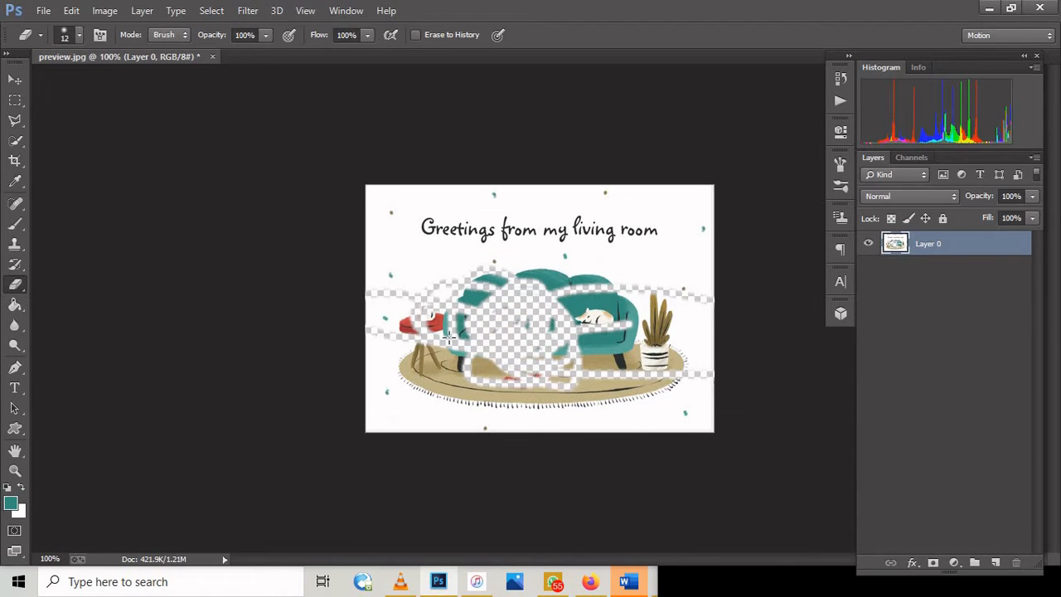
{"action": "key", "text": "ctrl+z"}
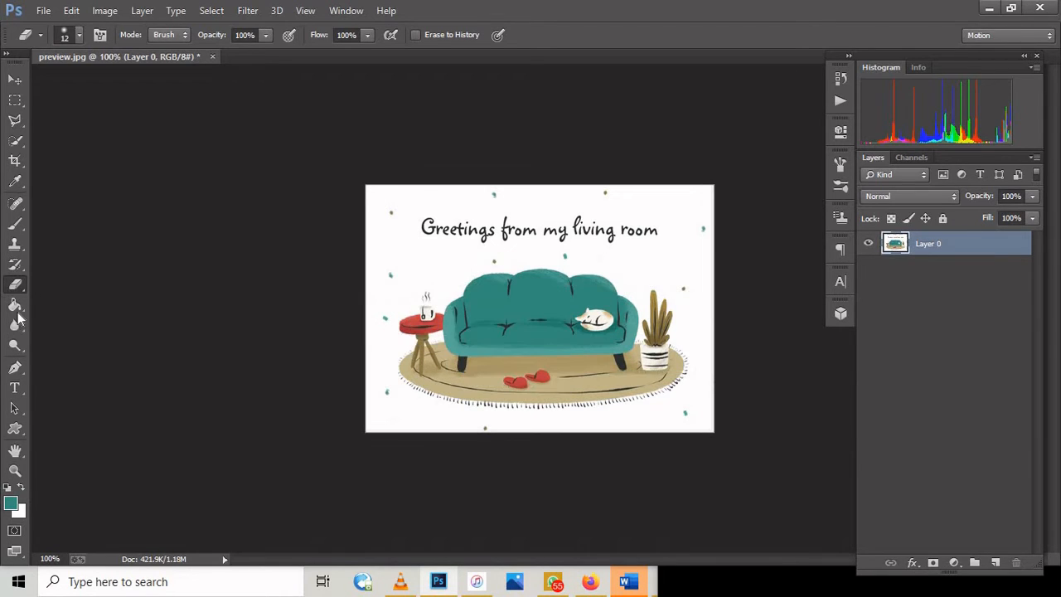
Step: Fill the image's white background with teal using the Paint Bucket, and undo the fill
{"action": "left_click", "coordinate": [15, 306]}
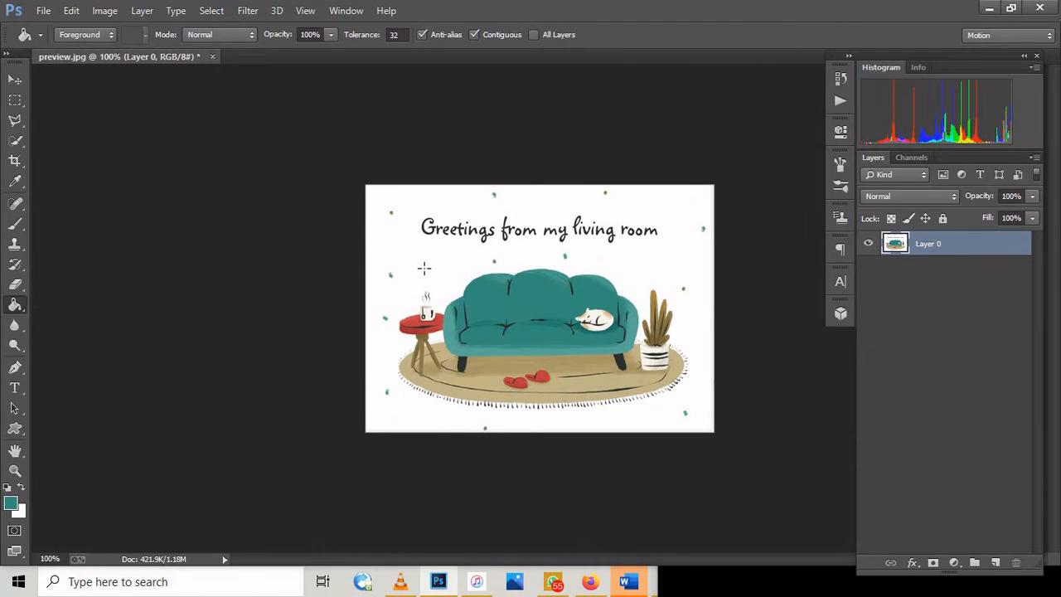
{"action": "left_click", "coordinate": [463, 238]}
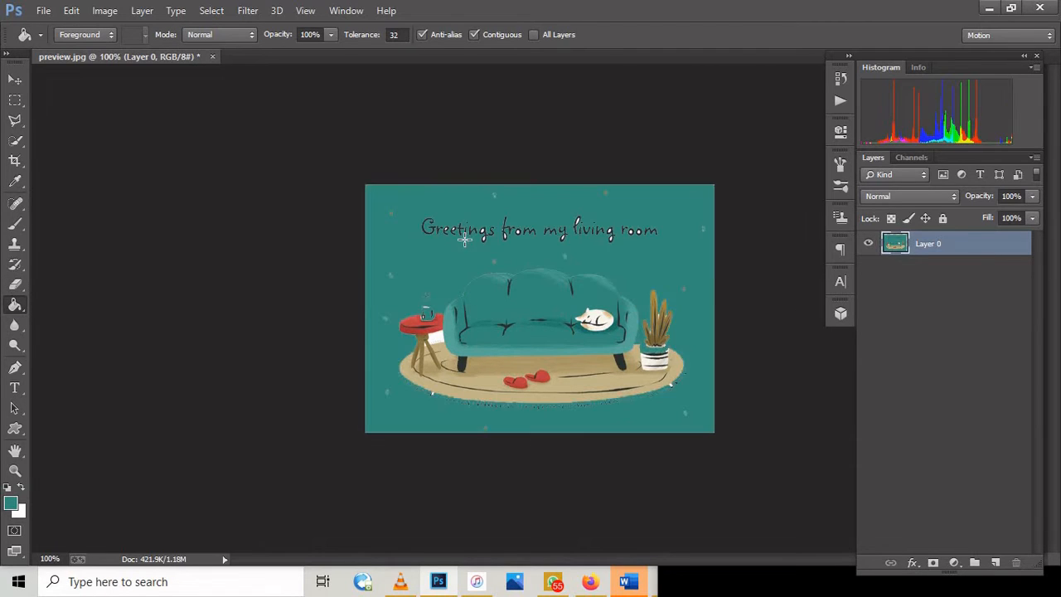
{"action": "key", "text": "ctrl+z"}
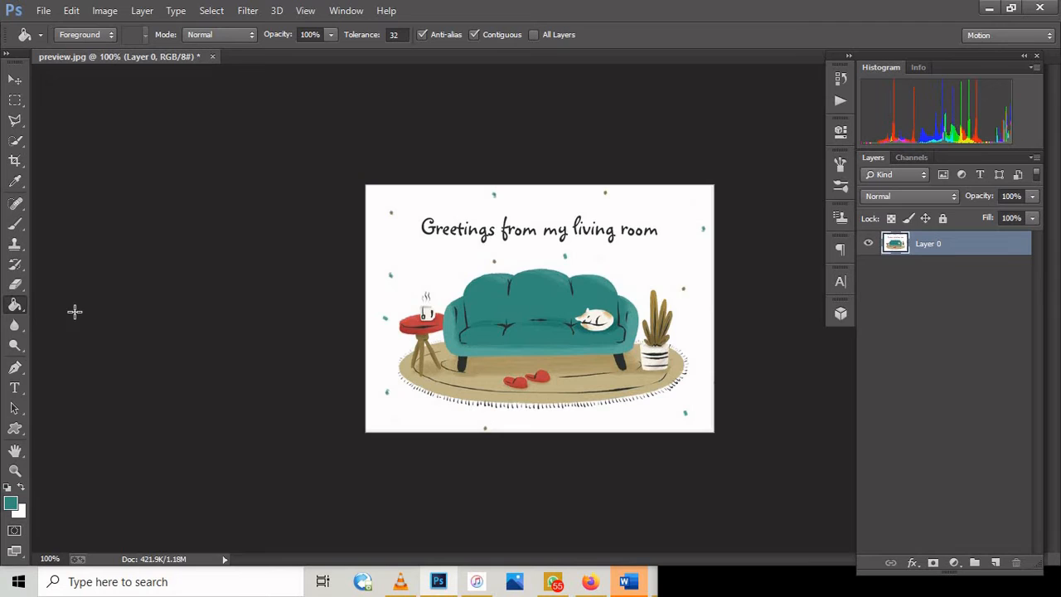
Step: Blur the greeting text, side table and sofa using the Blur tool at 111 px, and revert the blurring
{"action": "left_click", "coordinate": [15, 331]}
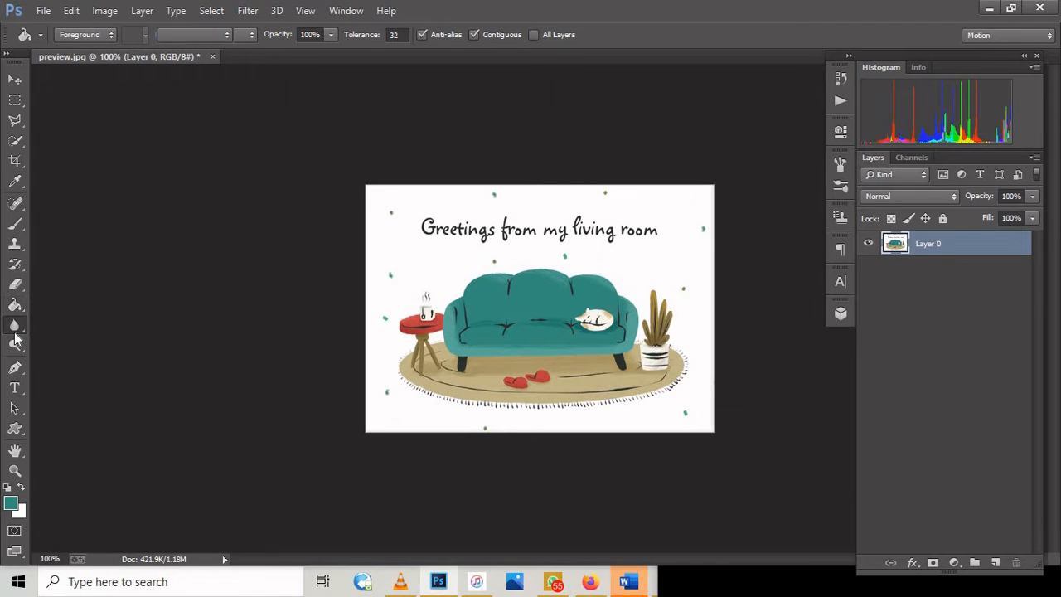
{"action": "left_click", "coordinate": [18, 330]}
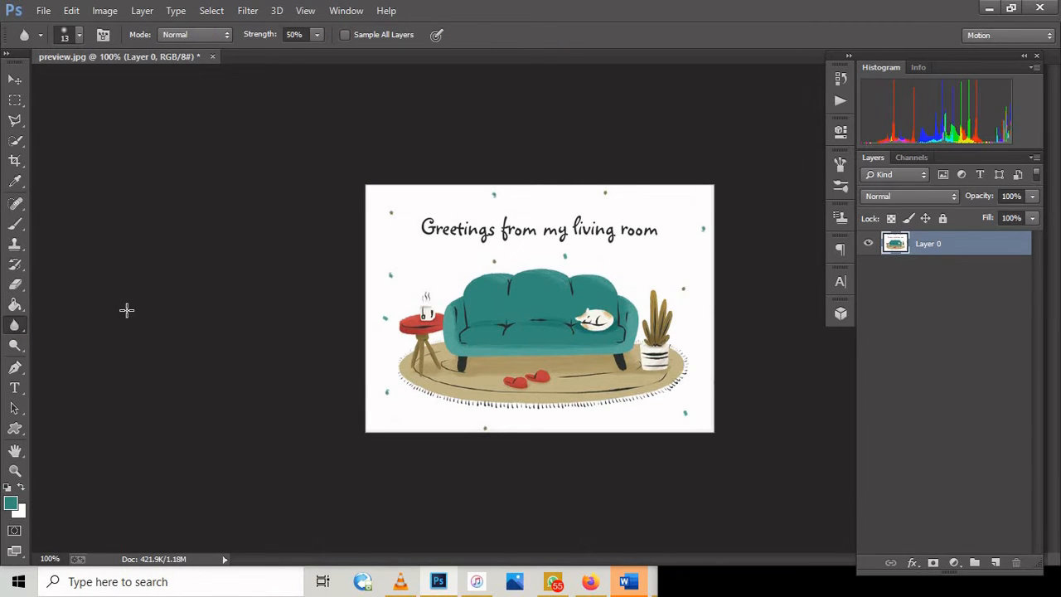
{"action": "right_click", "coordinate": [467, 267]}
{"action": "left_click", "coordinate": [617, 286]}
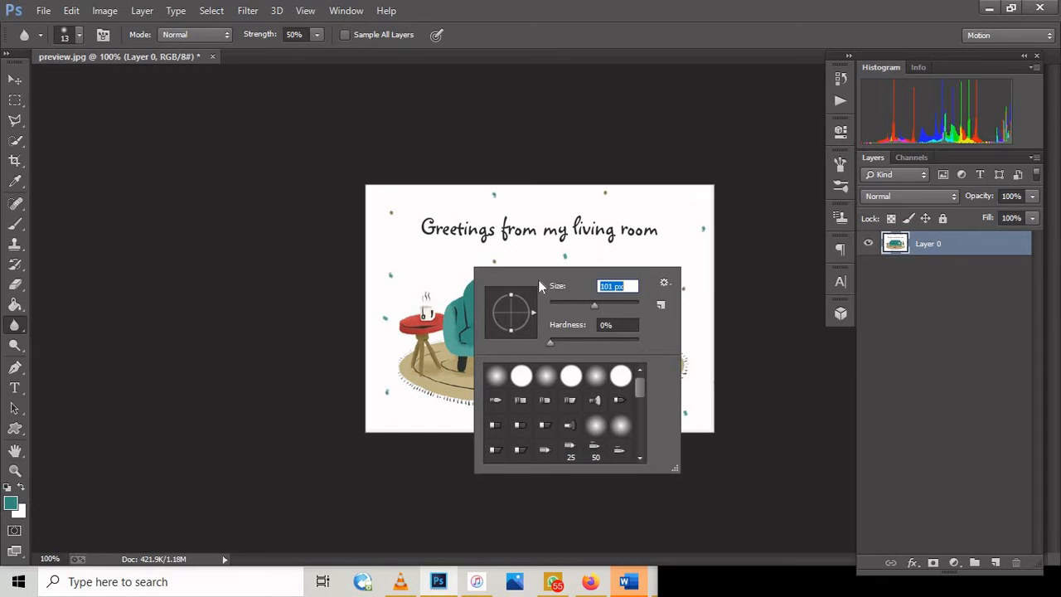
{"action": "type", "text": "111"}
{"action": "key", "text": "Return"}
{"action": "mouse_move", "coordinate": [481, 259]}
{"action": "left_mouse_down"}
{"action": "mouse_move", "coordinate": [530, 288]}
{"action": "mouse_move", "coordinate": [385, 253]}
{"action": "mouse_move", "coordinate": [487, 236]}
{"action": "mouse_move", "coordinate": [685, 244]}
{"action": "mouse_move", "coordinate": [525, 217]}
{"action": "mouse_move", "coordinate": [537, 356]}
{"action": "mouse_move", "coordinate": [479, 317]}
{"action": "left_mouse_up"}
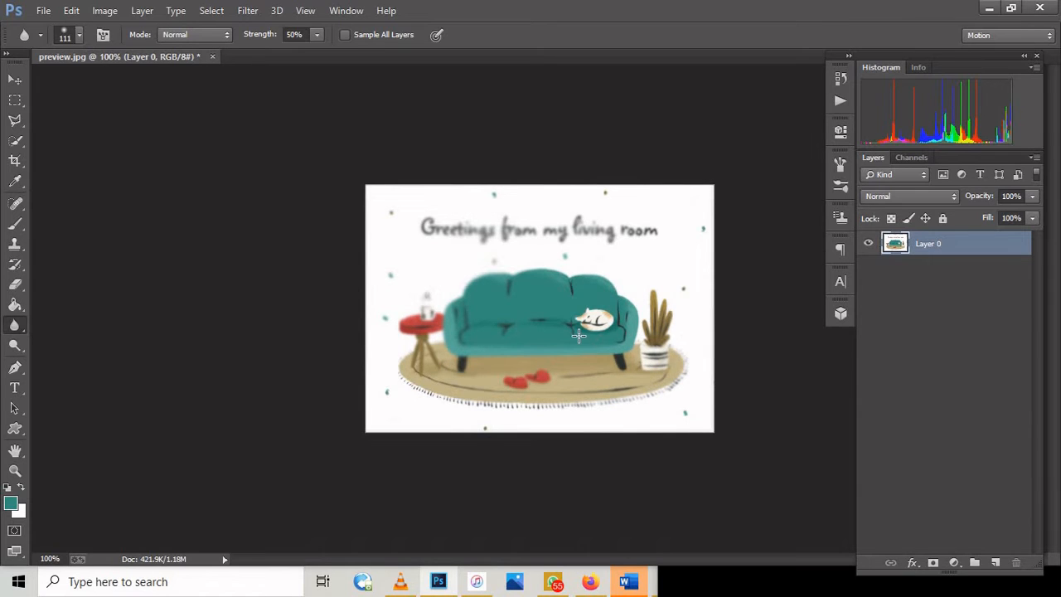
{"action": "key", "text": "F12"}
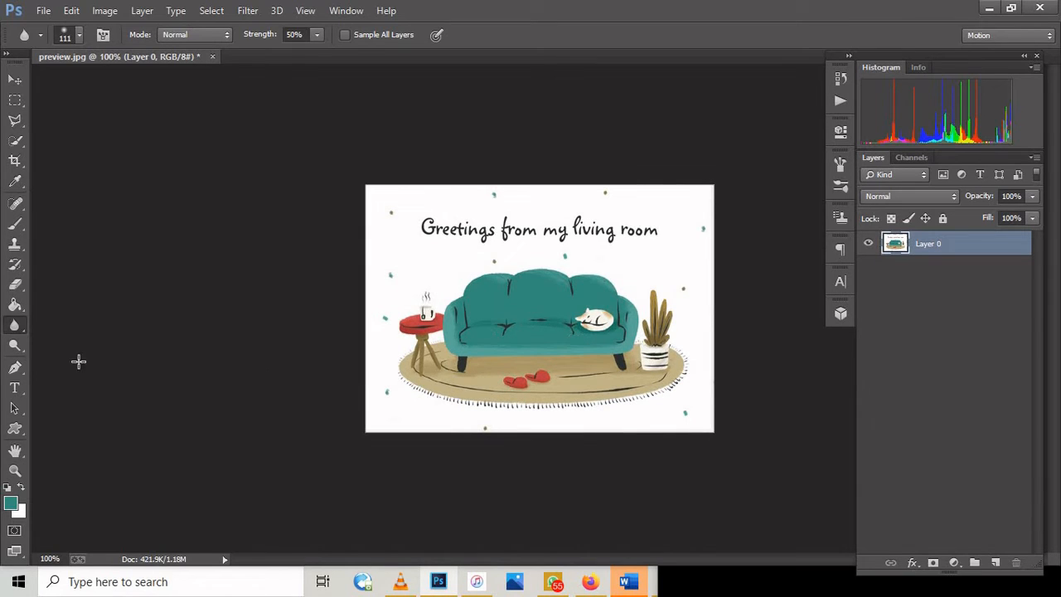
Step: Trace a closed Pen tool path around the sofa's backrest and seat, enclosing the sleeping cat
{"action": "left_click", "coordinate": [16, 346]}
{"action": "left_click_drag", "start_coordinate": [15, 367], "coordinate": [12, 370]}
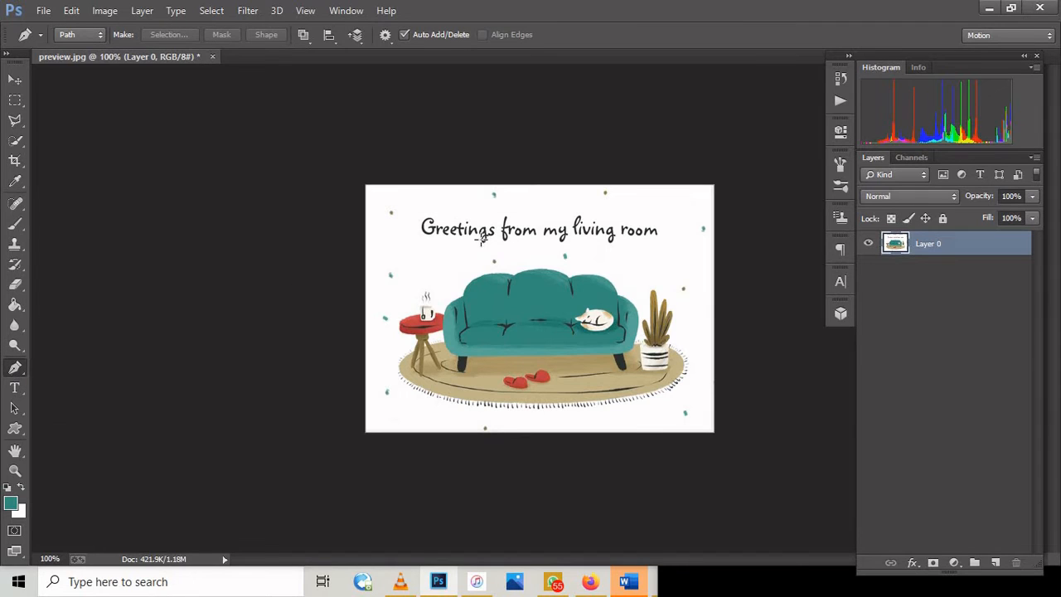
{"action": "left_click", "coordinate": [464, 292]}
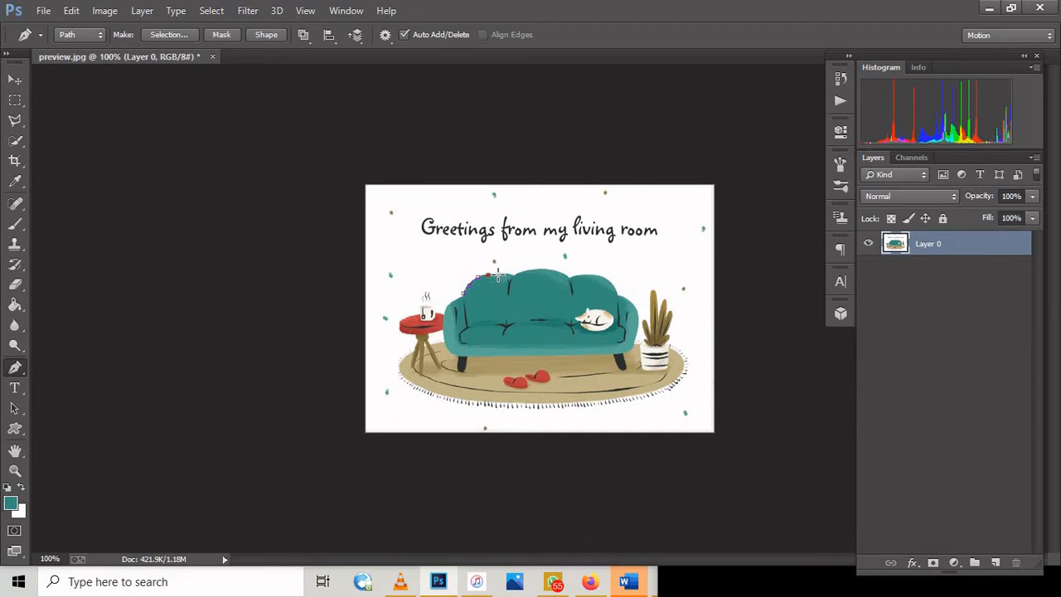
{"action": "left_click", "coordinate": [499, 274]}
{"action": "left_click", "coordinate": [630, 302]}
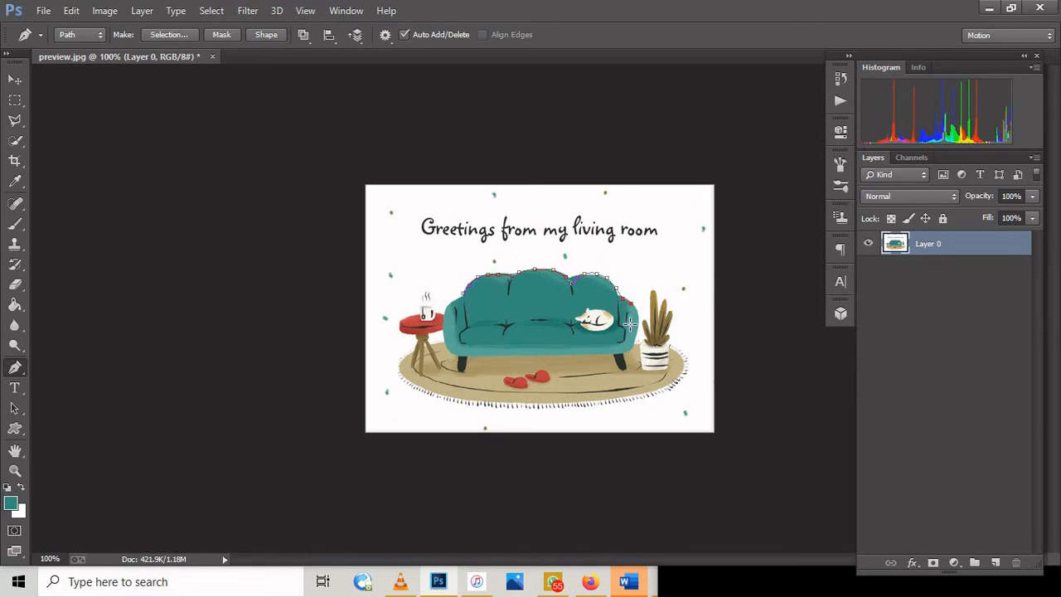
{"action": "left_click", "coordinate": [572, 350]}
{"action": "left_click", "coordinate": [474, 331]}
{"action": "left_click", "coordinate": [467, 303]}
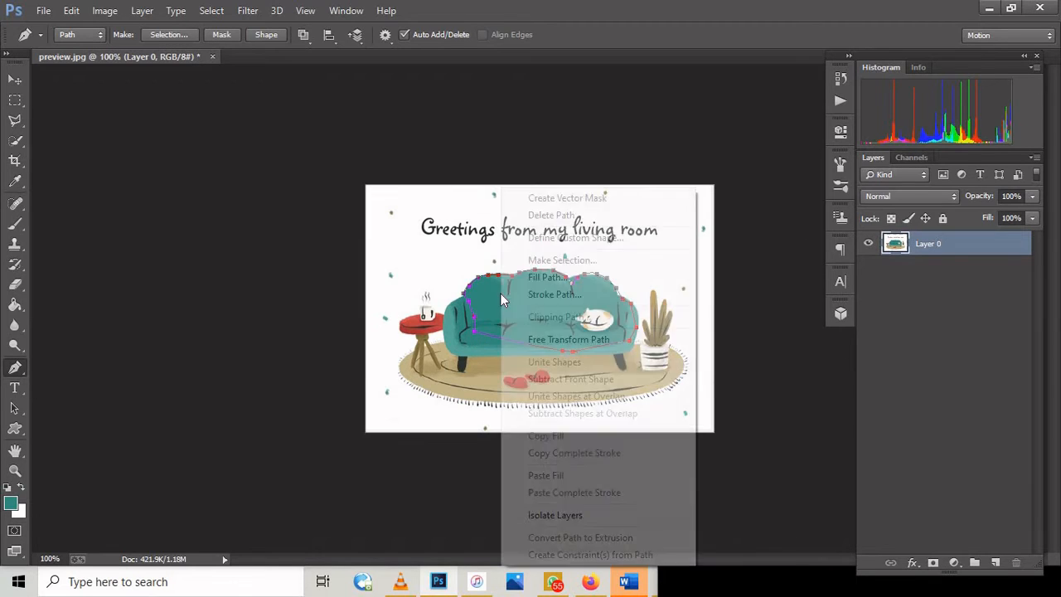
Step: Convert the sofa path into a new anti-aliased selection with 0-pixel feather, fill it with the teal foreground color, and deselect
{"action": "right_click", "coordinate": [500, 294]}
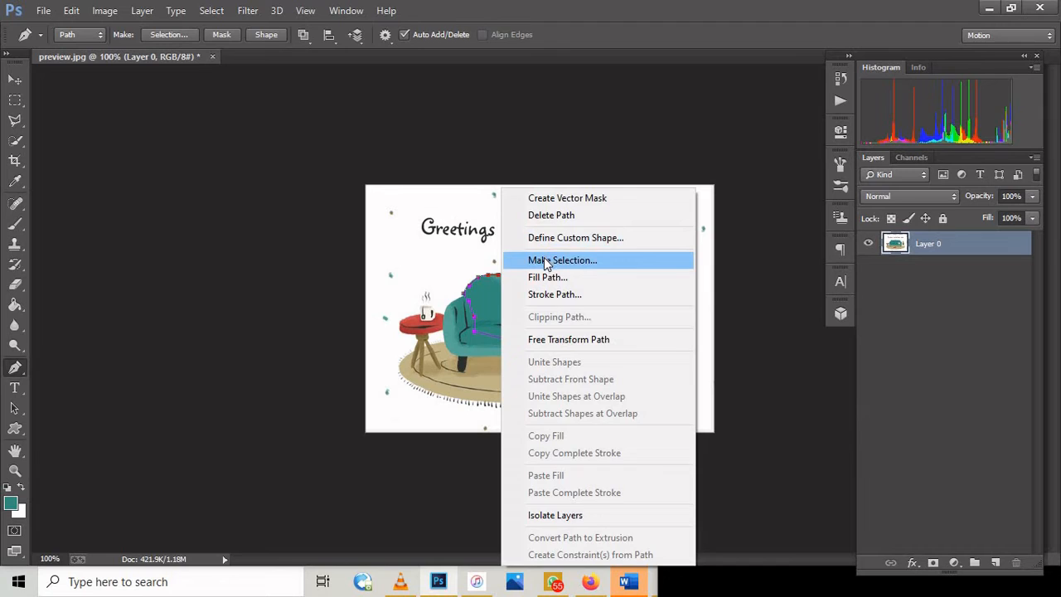
{"action": "left_click", "coordinate": [546, 262]}
{"action": "left_click", "coordinate": [597, 165]}
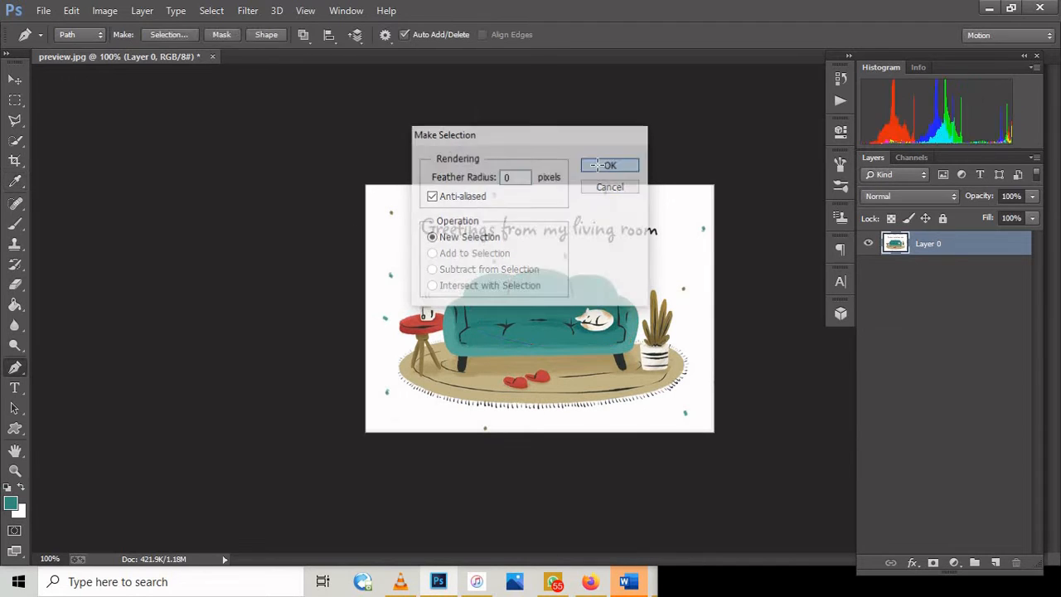
{"action": "left_click", "coordinate": [211, 10]}
{"action": "left_click", "coordinate": [222, 41]}
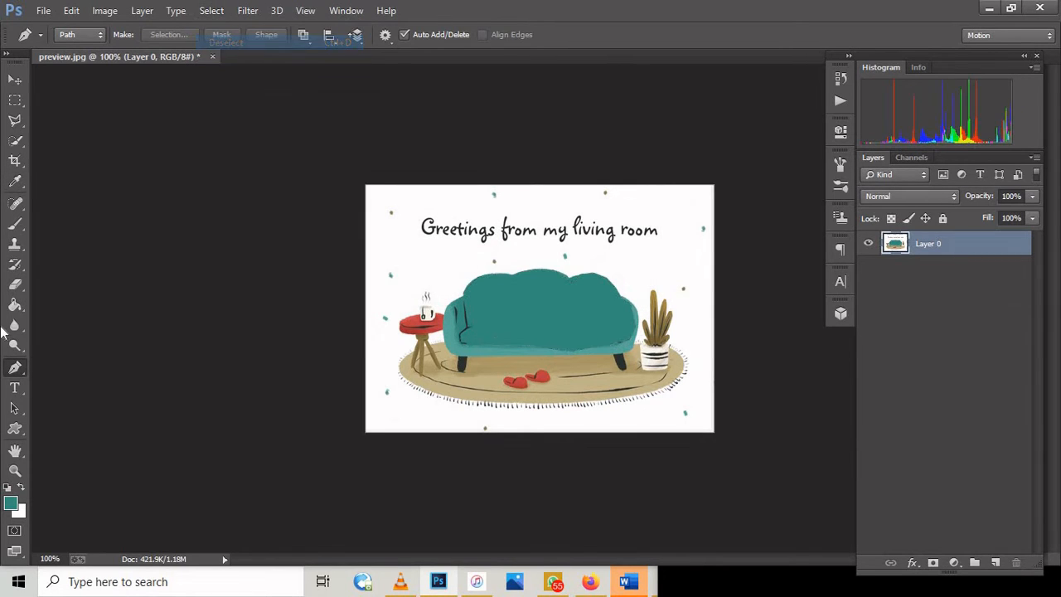
Step: Add the text "THE TEKKFLNL;L" above the side table and set its size to 30 pt
{"action": "left_click", "coordinate": [14, 387]}
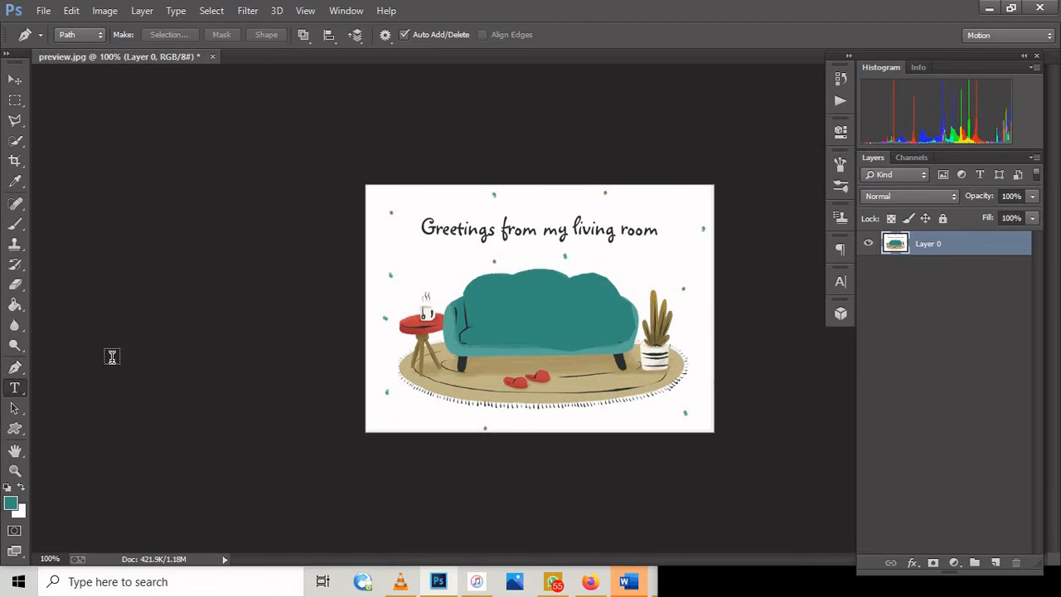
{"action": "left_click", "coordinate": [402, 263]}
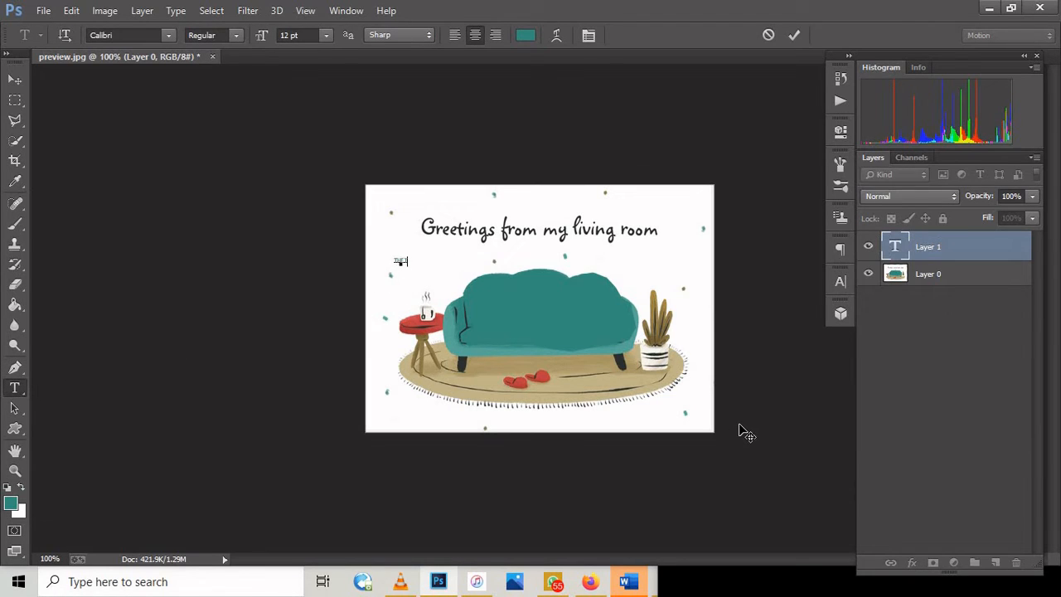
{"action": "type", "text": "THE TEKKFLNL;L"}
{"action": "key", "text": "ctrl+a"}
{"action": "left_click", "coordinate": [298, 34]}
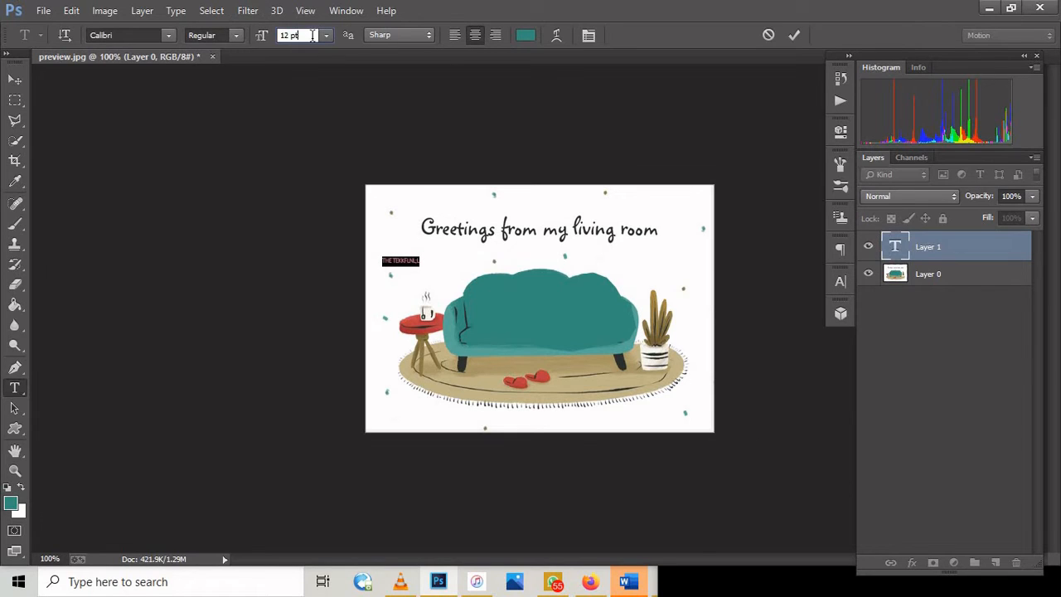
{"action": "left_click", "coordinate": [261, 38]}
{"action": "type", "text": "39"}
{"action": "key", "text": "BackSpace"}
{"action": "type", "text": "0"}
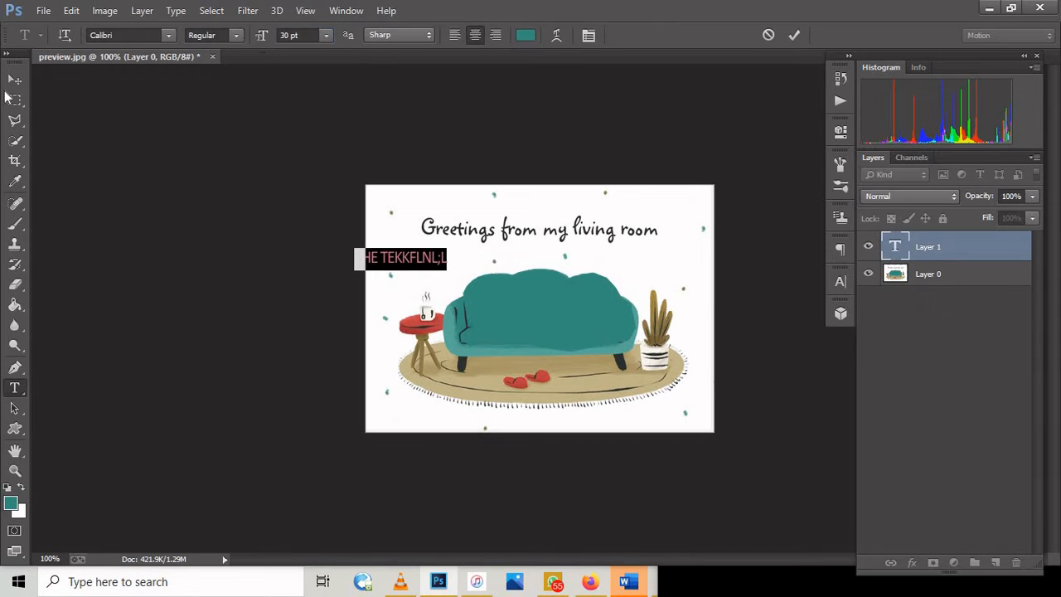
Step: Move the new text across the image with the Move tool, and delete its layer
{"action": "left_click", "coordinate": [15, 79]}
{"action": "left_click_drag", "start_coordinate": [508, 280], "coordinate": [566, 272]}
{"action": "key", "text": "Delete"}
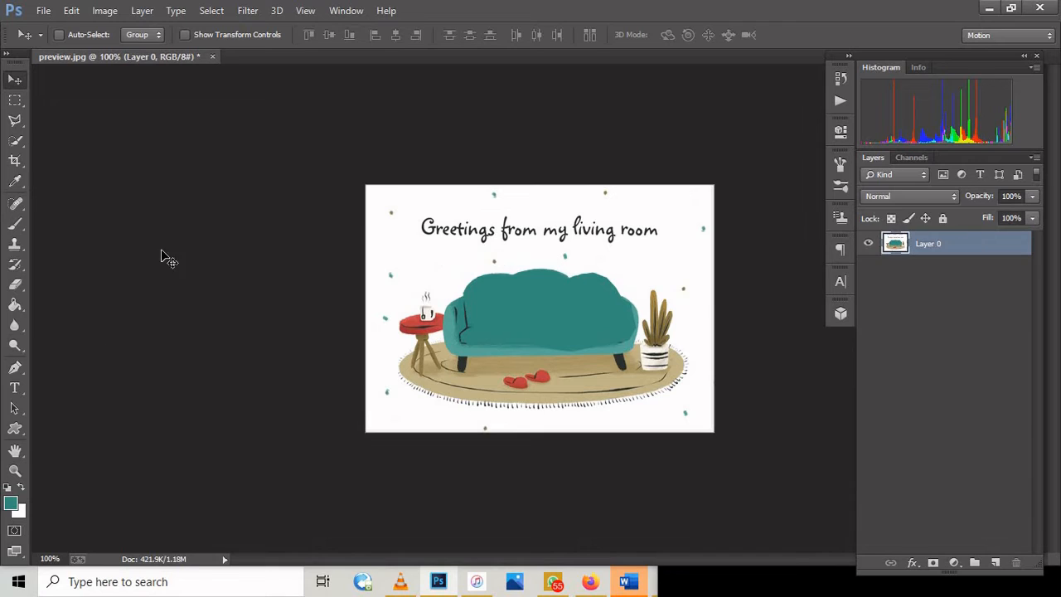
Step: Show the variants of the Path Selection and Custom Shape tools, and activate the Zoom tool
{"action": "left_click", "coordinate": [16, 415]}
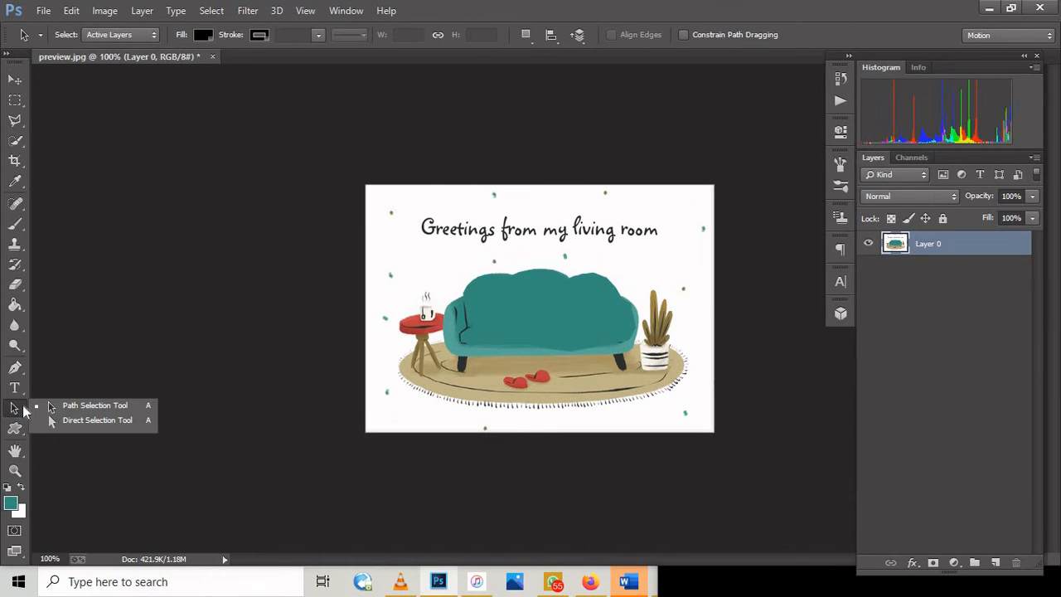
{"action": "left_click", "coordinate": [15, 429]}
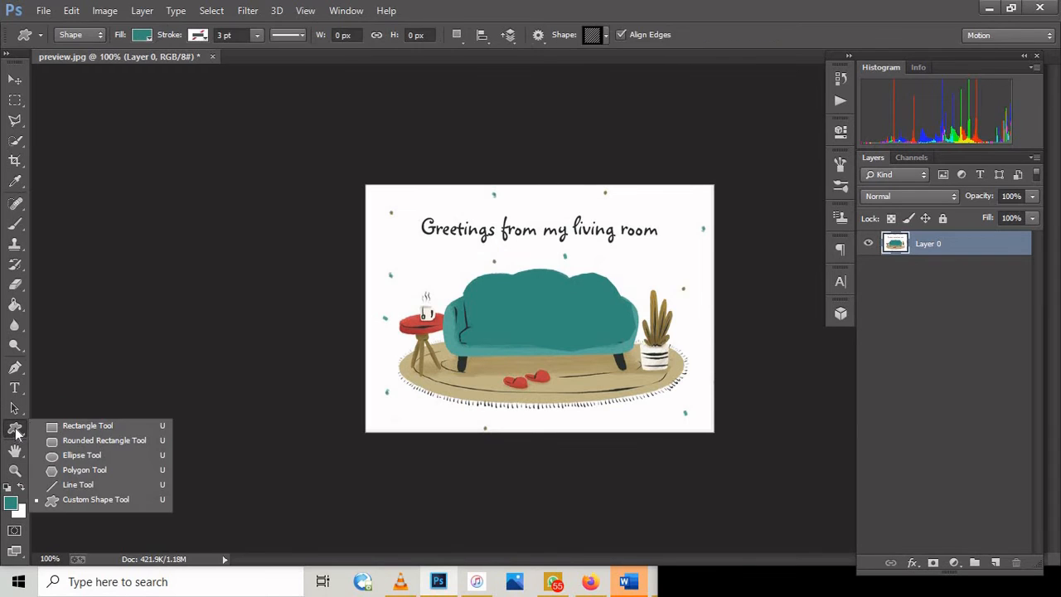
{"action": "left_click", "coordinate": [15, 470]}
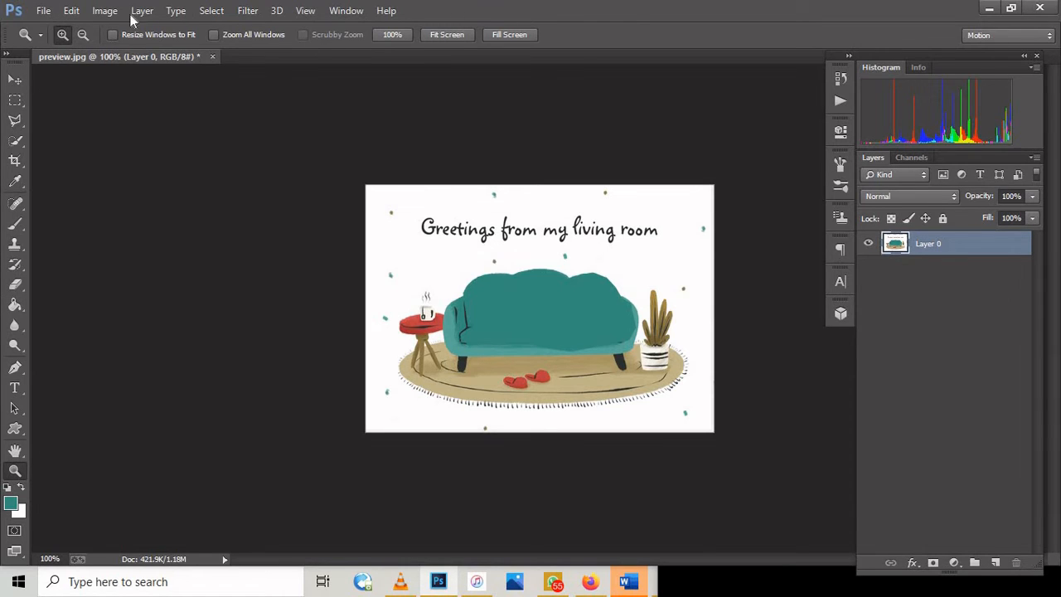
Step: Examine the commands for file handling and editing, and the image's color modes and adjustments
{"action": "left_click", "coordinate": [46, 11]}
{"action": "left_click", "coordinate": [45, 11]}
{"action": "left_click", "coordinate": [46, 12]}
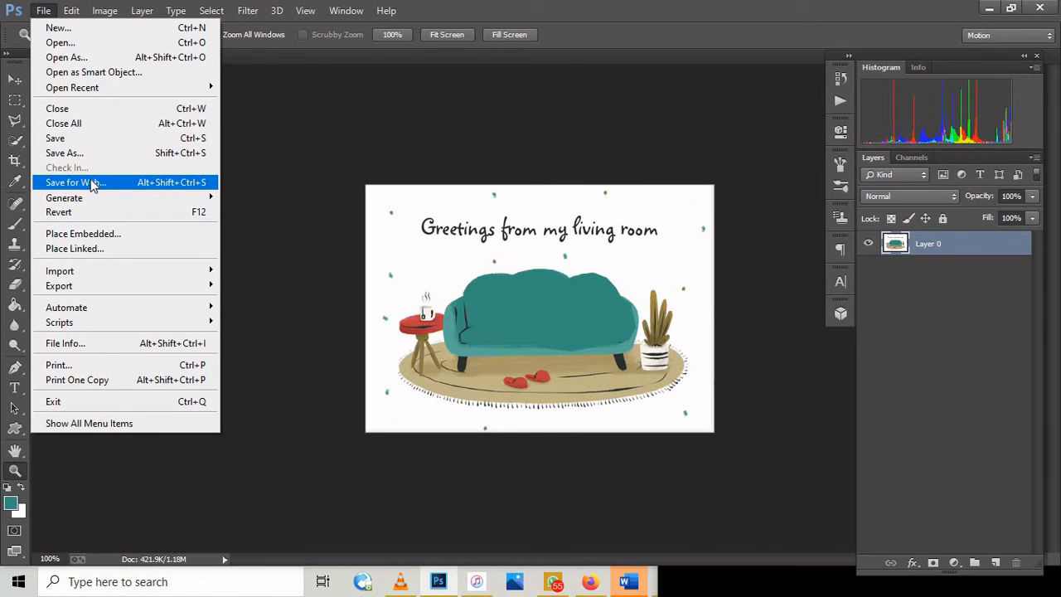
{"action": "left_click", "coordinate": [41, 10]}
{"action": "left_click", "coordinate": [72, 10]}
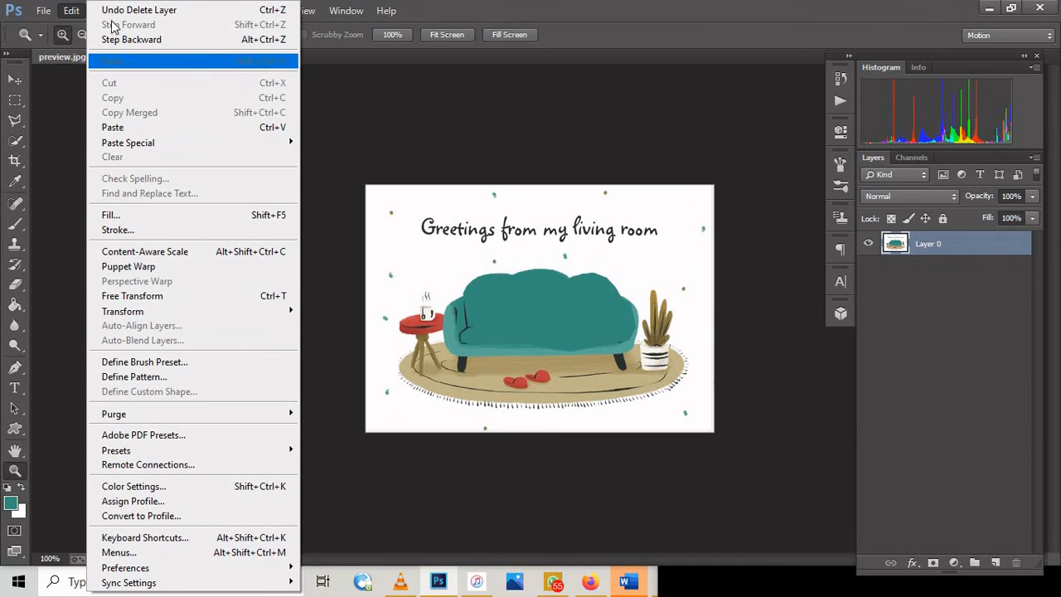
{"action": "left_click", "coordinate": [72, 10]}
{"action": "left_click", "coordinate": [109, 12]}
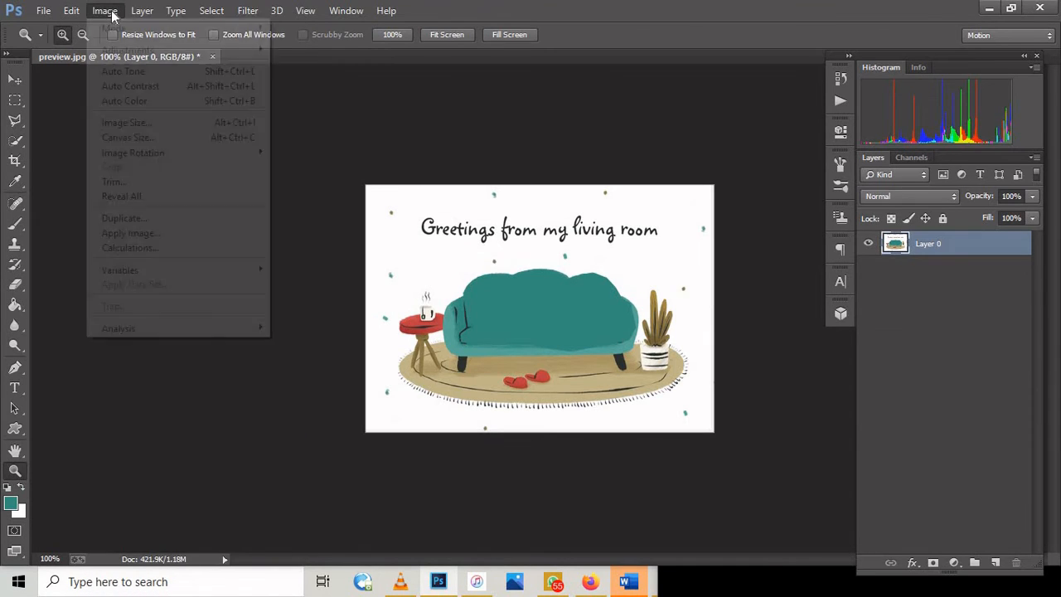
{"action": "mouse_move", "coordinate": [113, 28]}
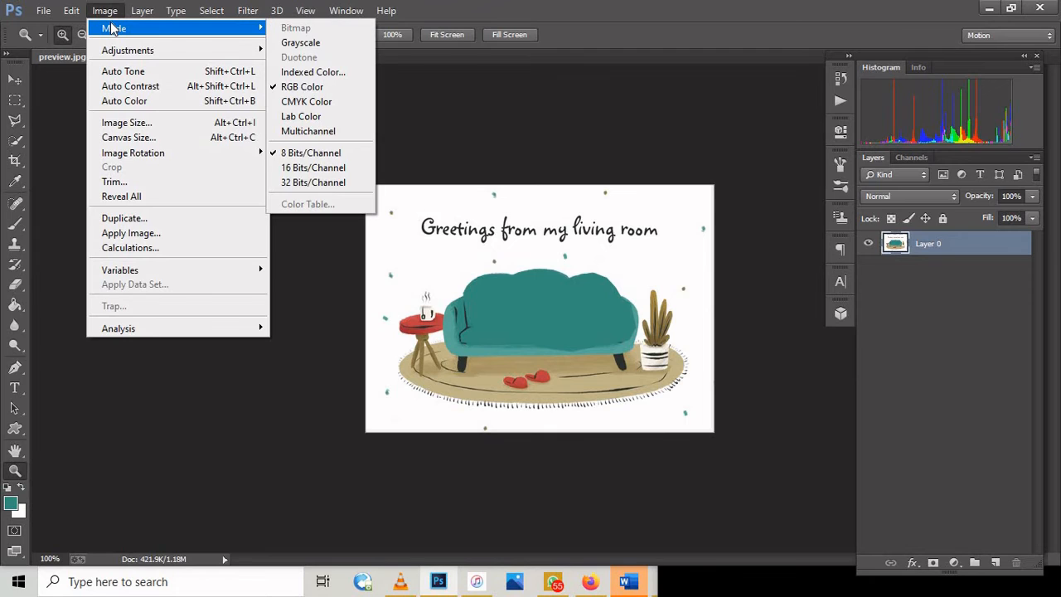
{"action": "left_click", "coordinate": [104, 10]}
{"action": "left_click", "coordinate": [104, 9]}
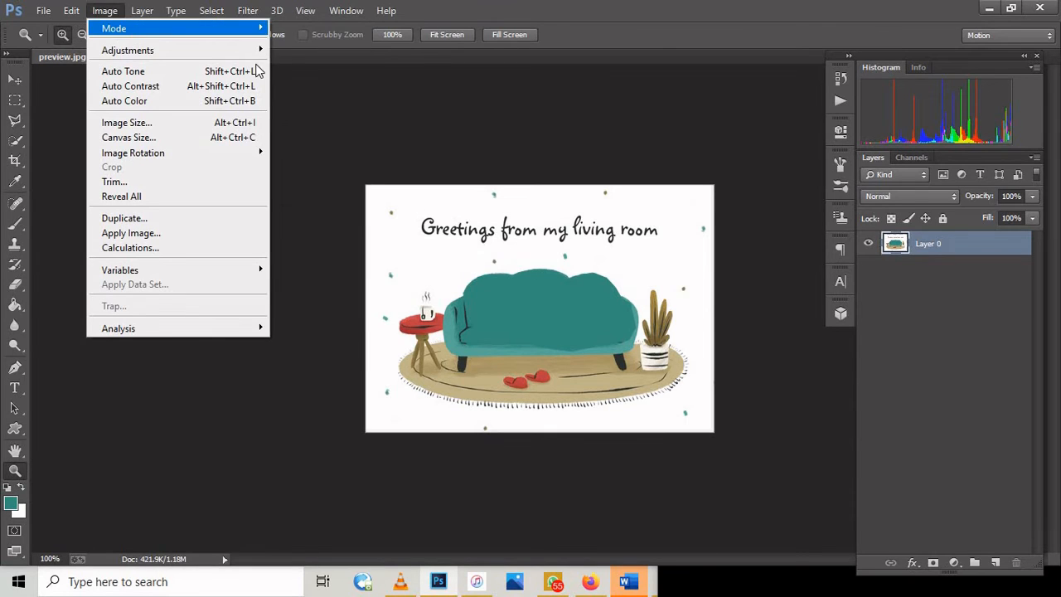
{"action": "mouse_move", "coordinate": [251, 32]}
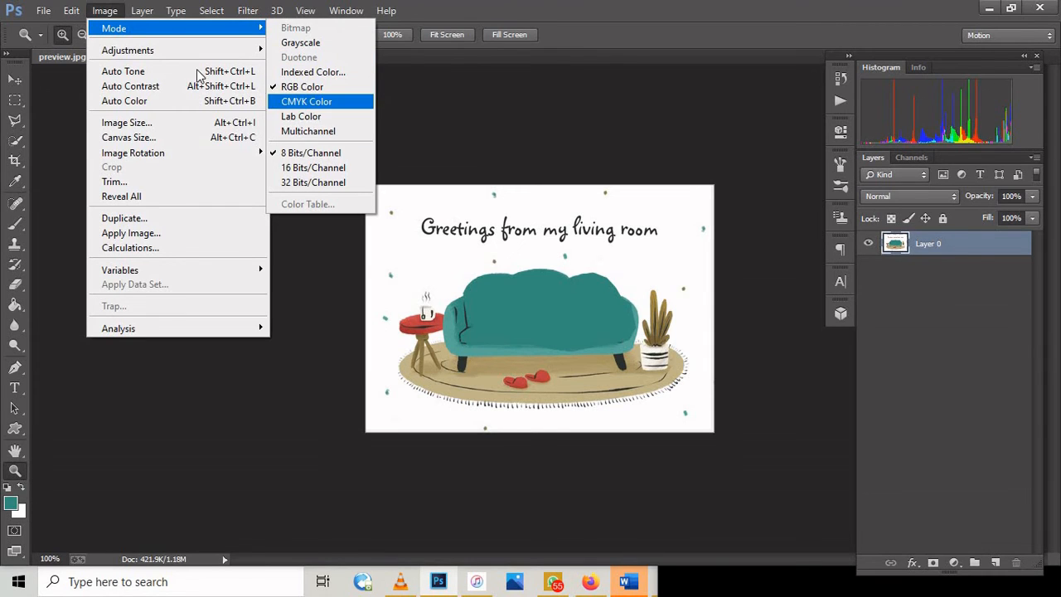
{"action": "mouse_move", "coordinate": [168, 50]}
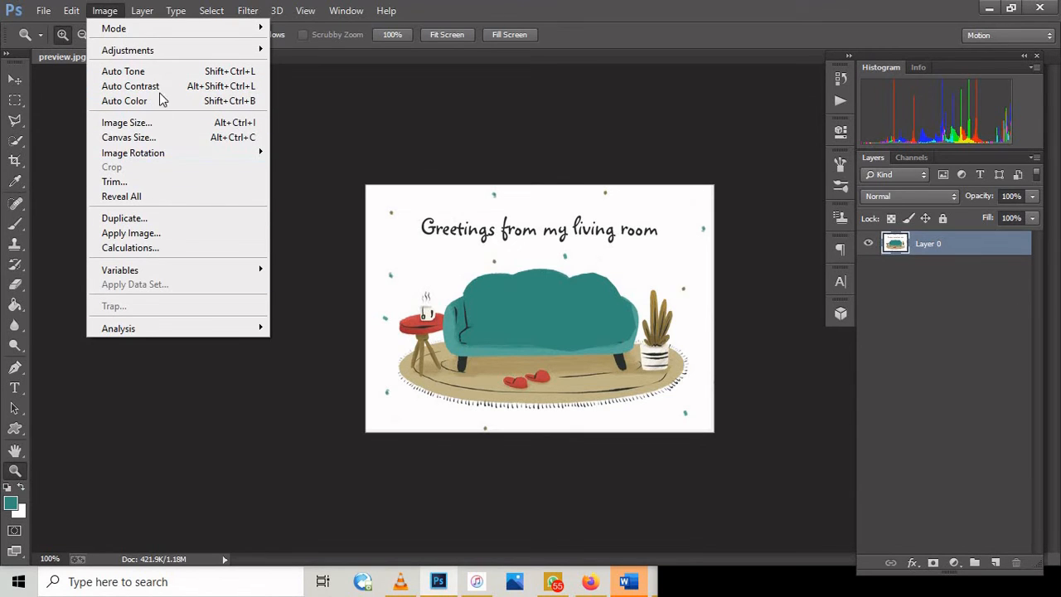
Step: Add three empty layers above the living-room image, keeping the default name and Normal mode at 100% opacity
{"action": "mouse_move", "coordinate": [140, 10]}
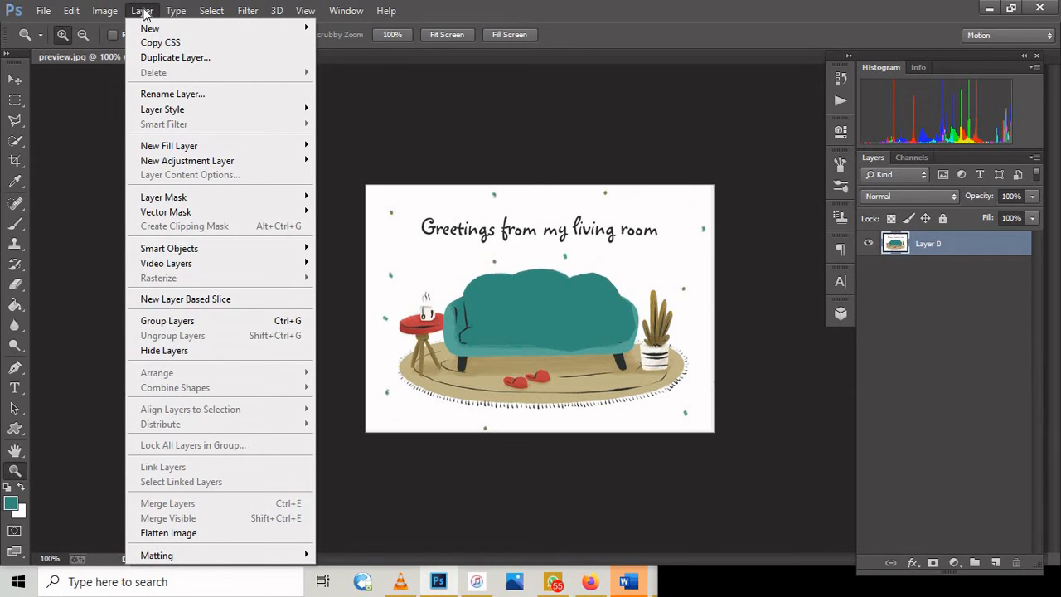
{"action": "mouse_move", "coordinate": [148, 30]}
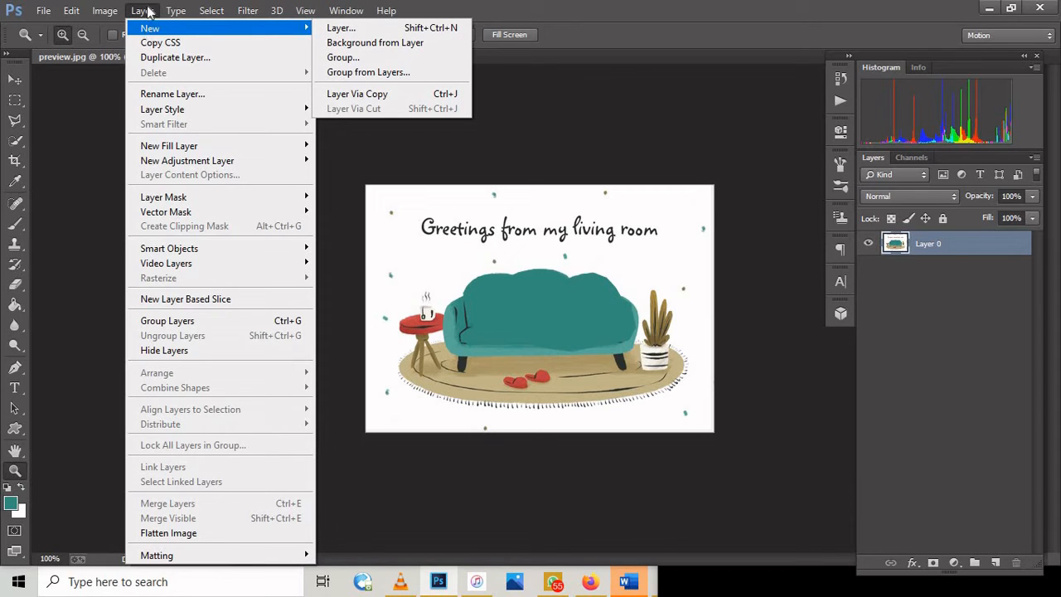
{"action": "left_click", "coordinate": [964, 513]}
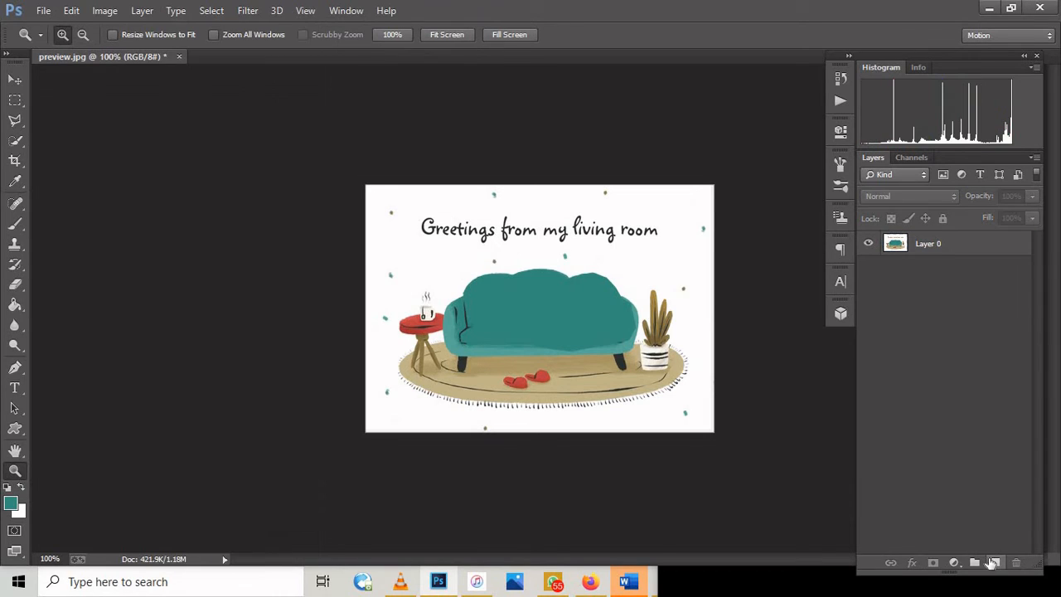
{"action": "left_click", "coordinate": [993, 562]}
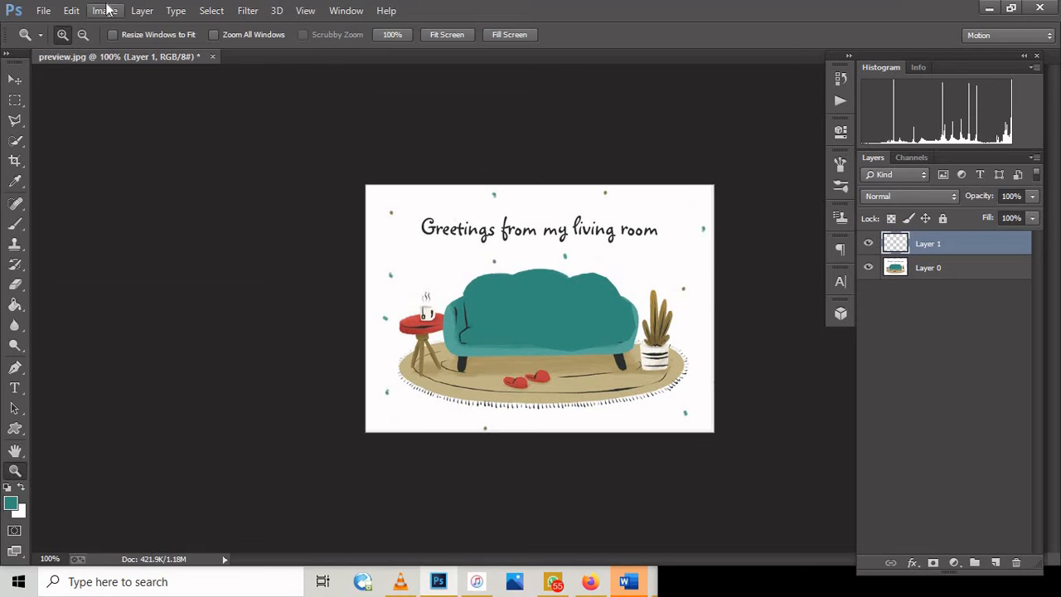
{"action": "left_click", "coordinate": [142, 10]}
{"action": "mouse_move", "coordinate": [146, 30]}
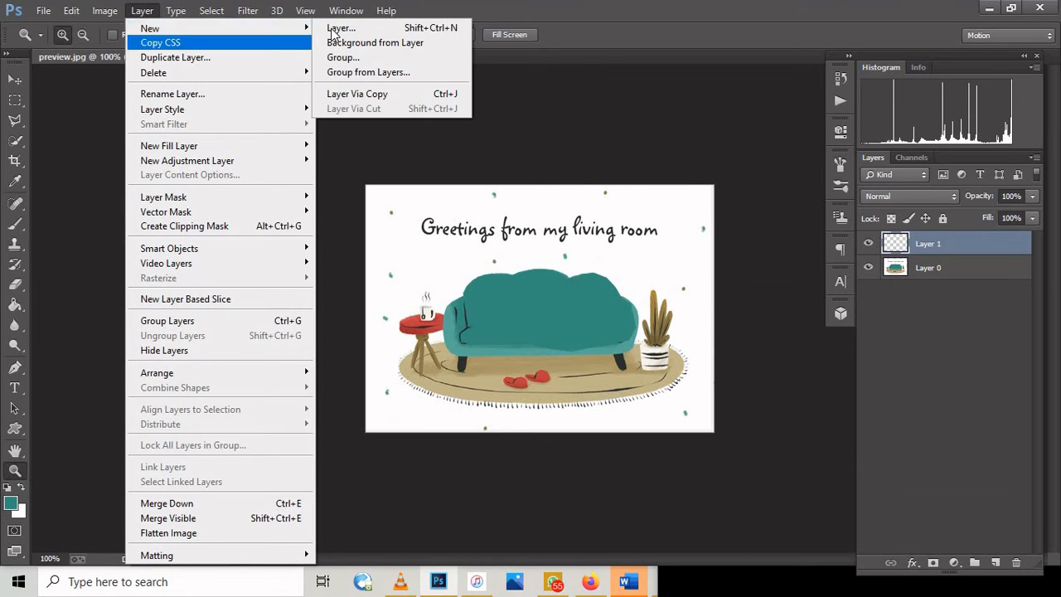
{"action": "left_click", "coordinate": [333, 29]}
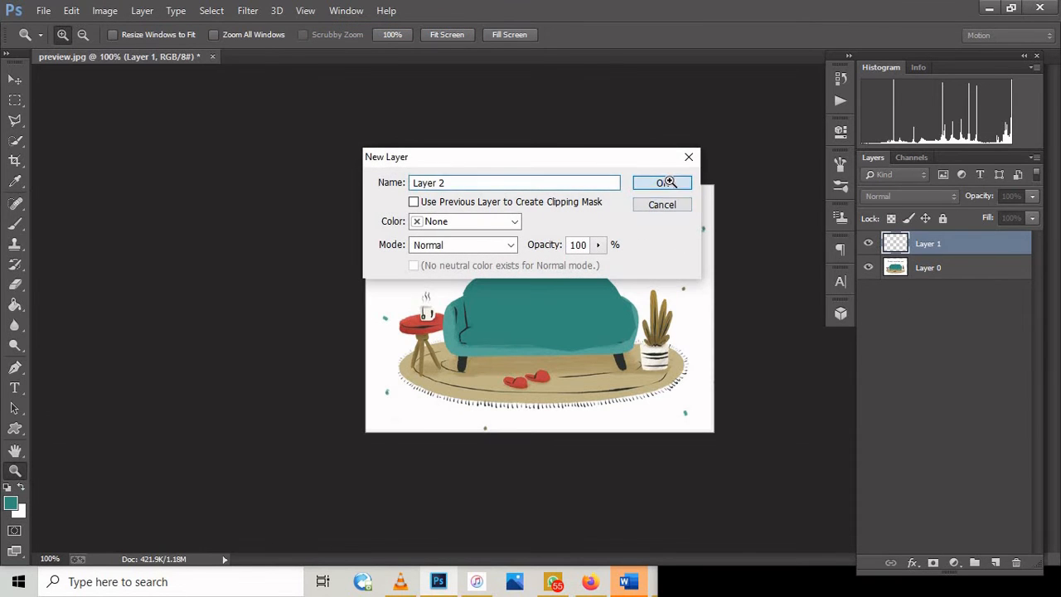
{"action": "left_click", "coordinate": [669, 182]}
{"action": "left_click", "coordinate": [996, 563]}
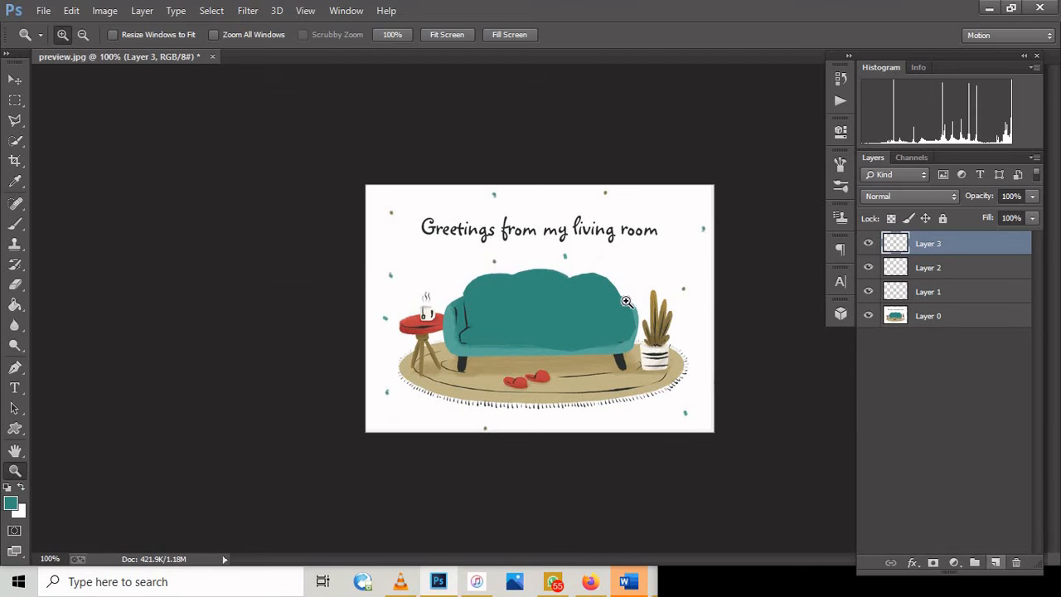
Step: Step back through the creation of the three empty layers
{"action": "key", "text": "ctrl+alt+z"}
{"action": "key", "text": "ctrl+alt+z"}
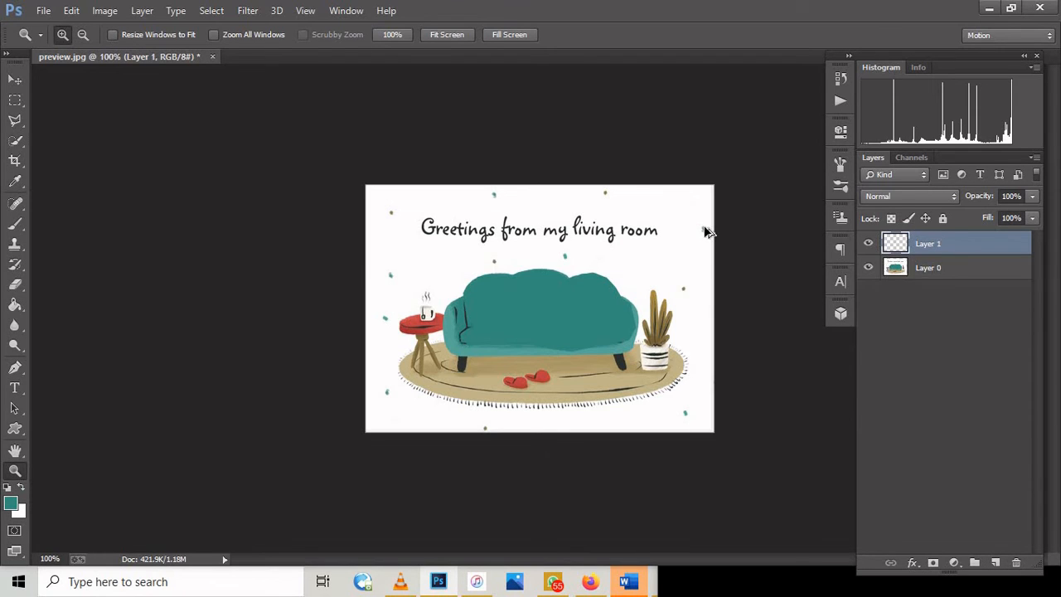
{"action": "key", "text": "ctrl+alt+z"}
Step: Rename the living-room image's layer as BACKGROUND LAYER
{"action": "left_click", "coordinate": [142, 10]}
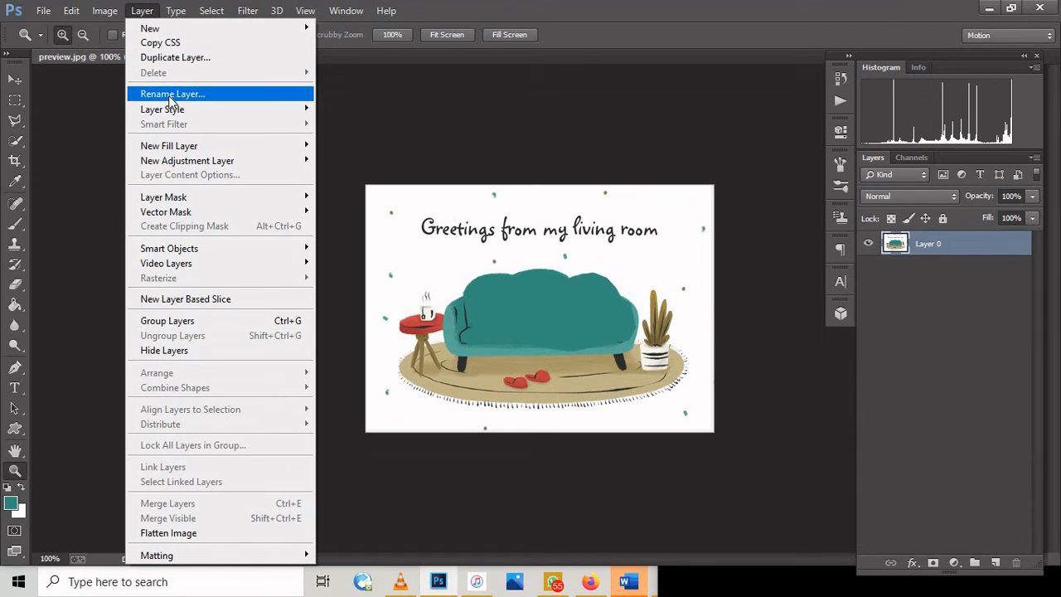
{"action": "left_click", "coordinate": [921, 242]}
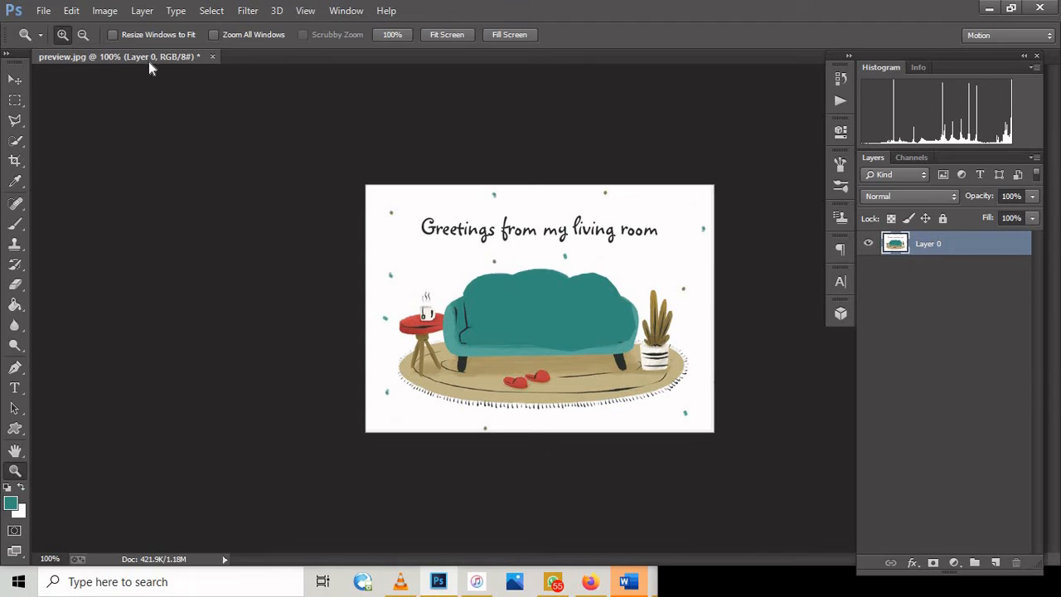
{"action": "left_click", "coordinate": [146, 10]}
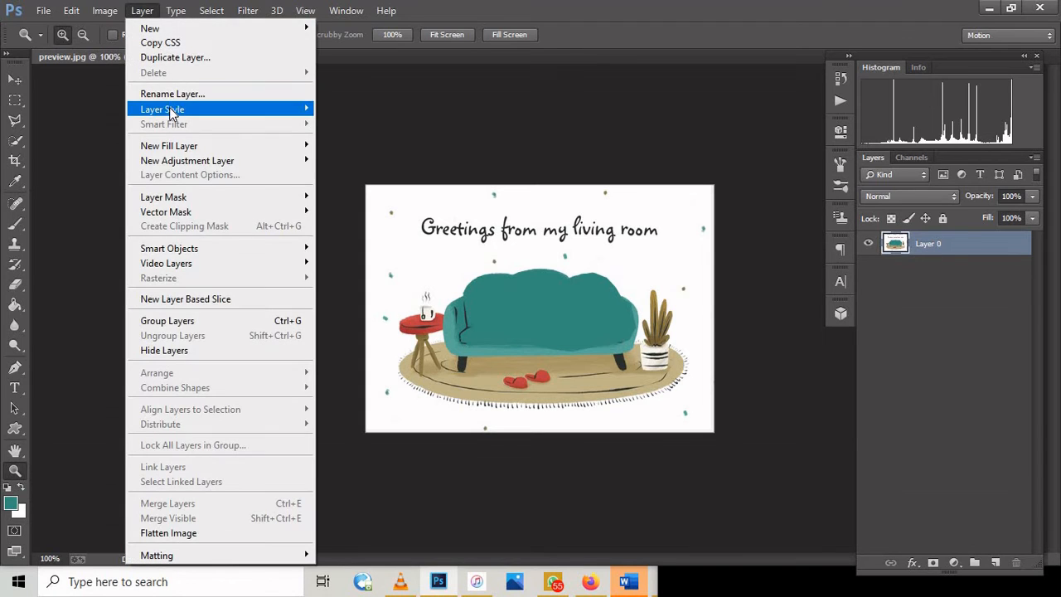
{"action": "left_click", "coordinate": [171, 94]}
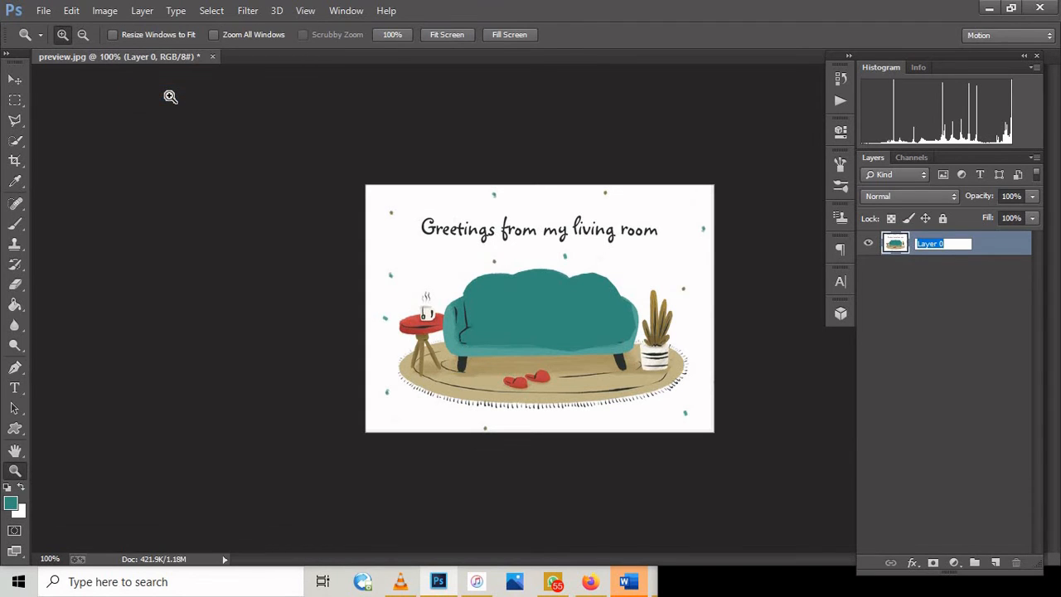
{"action": "type", "text": "P"}
{"action": "type", "text": "LA"}
{"action": "type", "text": "BACKGR"}
{"action": "type", "text": "OUND LAYE"}
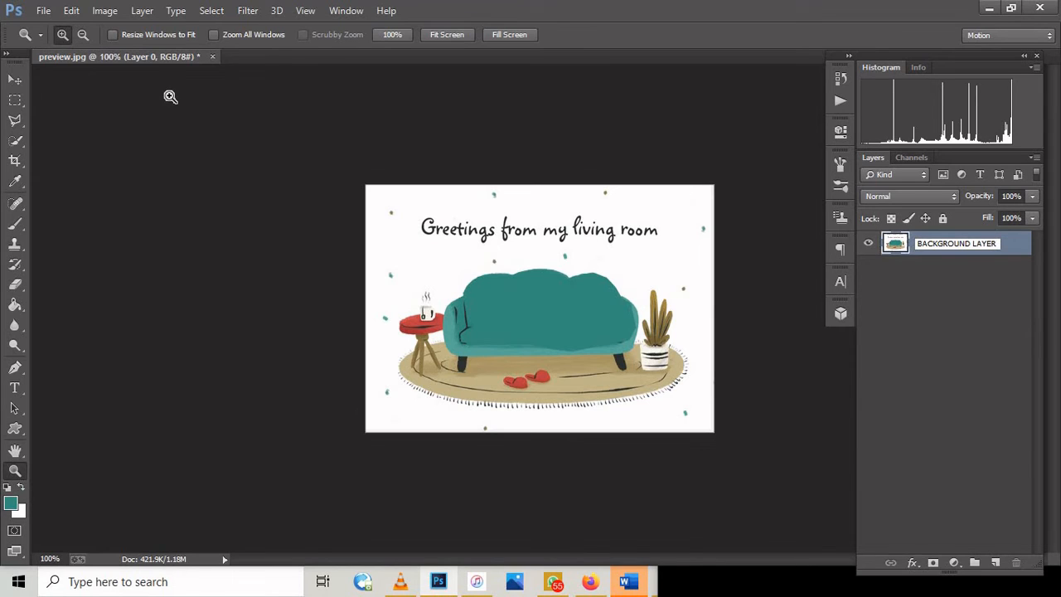
{"action": "type", "text": "R"}
{"action": "key", "text": "Return"}
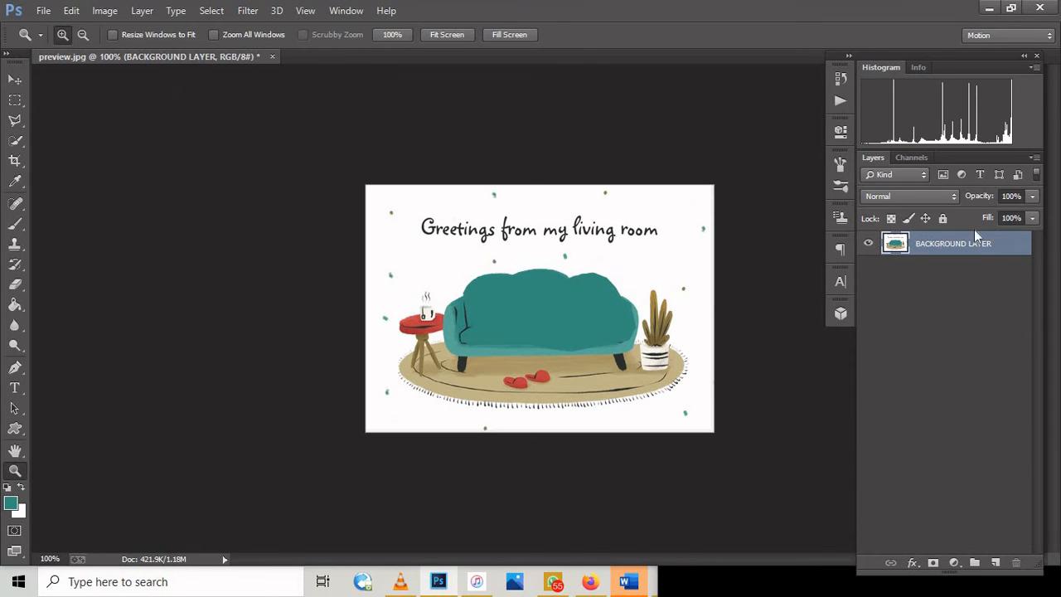
Step: Rename the living-room image's layer as BCK GROUND LAYER 1
{"action": "double_click", "coordinate": [953, 242]}
{"action": "type", "text": "BCK GROUNF LAYER 1"}
{"action": "key", "text": "Return"}
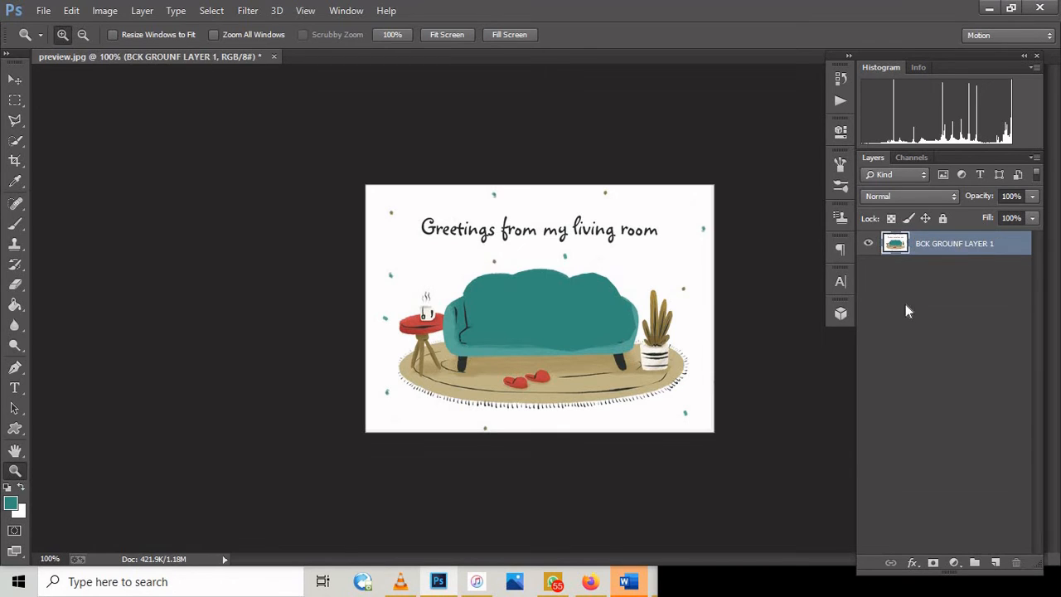
{"action": "double_click", "coordinate": [953, 243]}
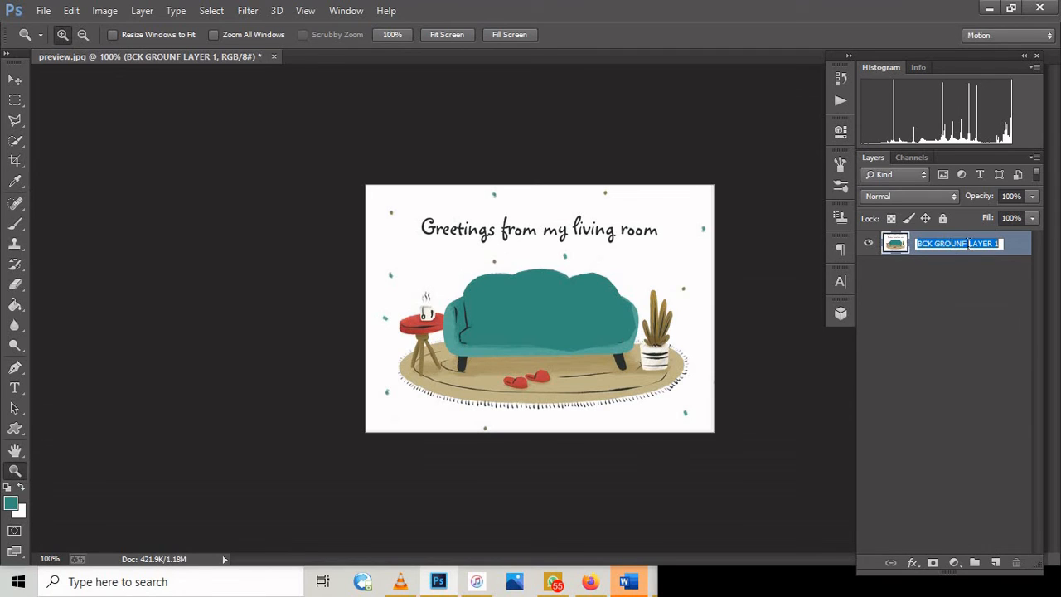
{"action": "left_click", "coordinate": [961, 244]}
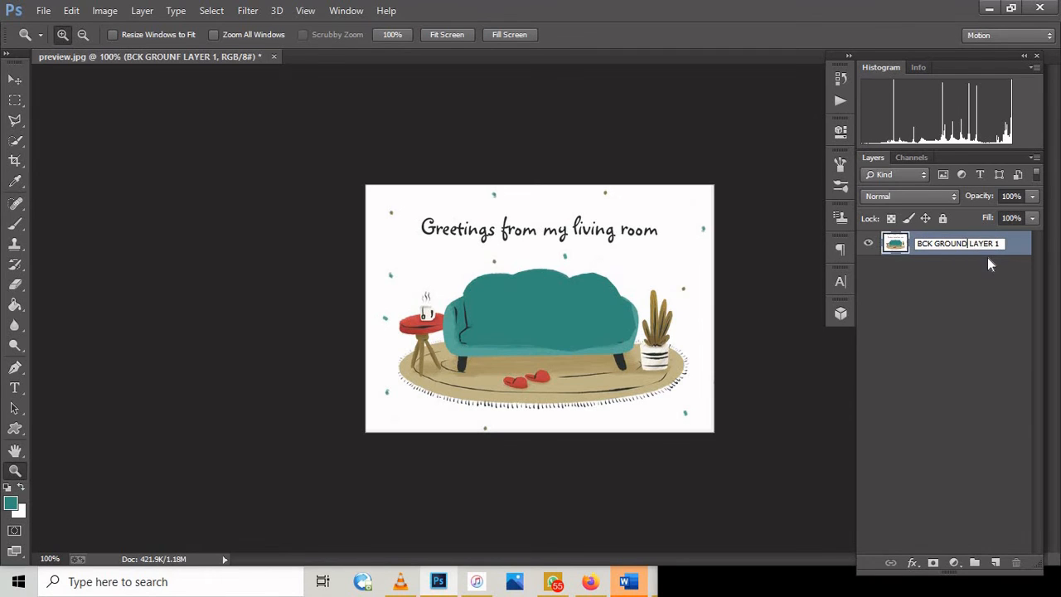
{"action": "key", "text": "Return"}
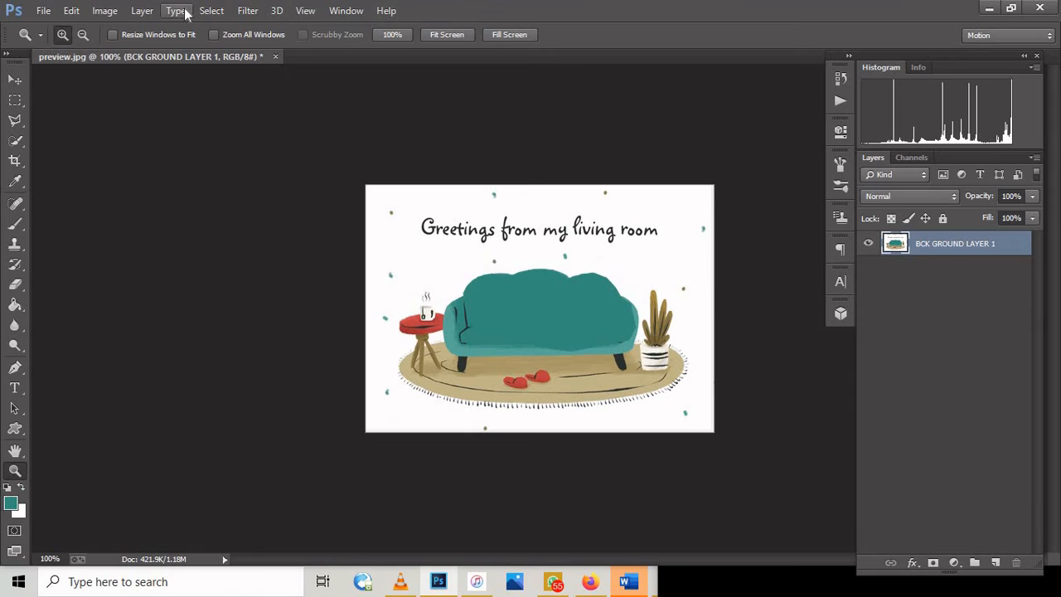
Step: Examine the commands available for layers and selections
{"action": "left_click", "coordinate": [137, 10]}
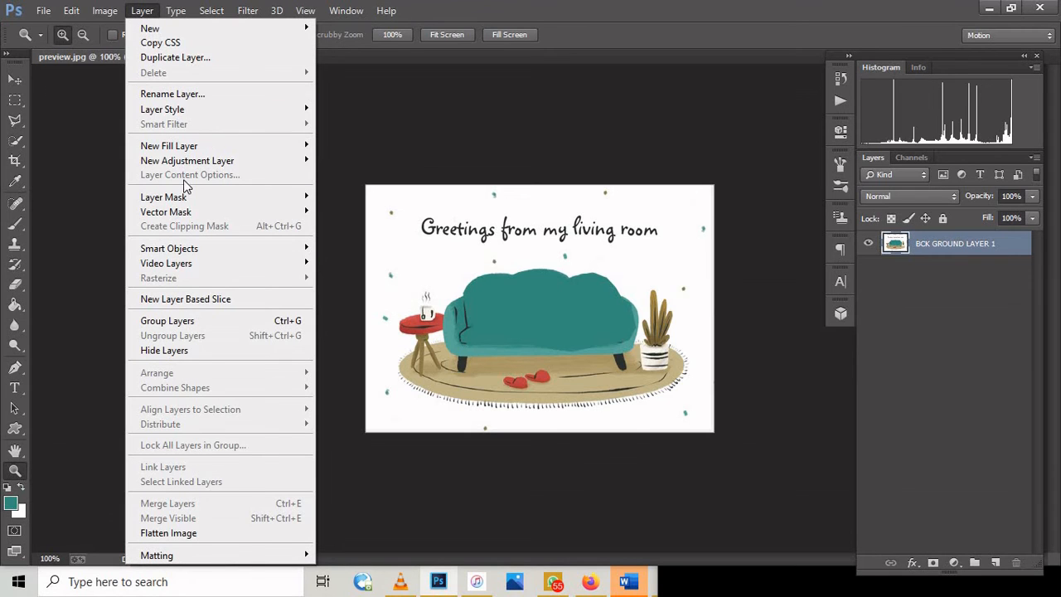
{"action": "mouse_move", "coordinate": [185, 163]}
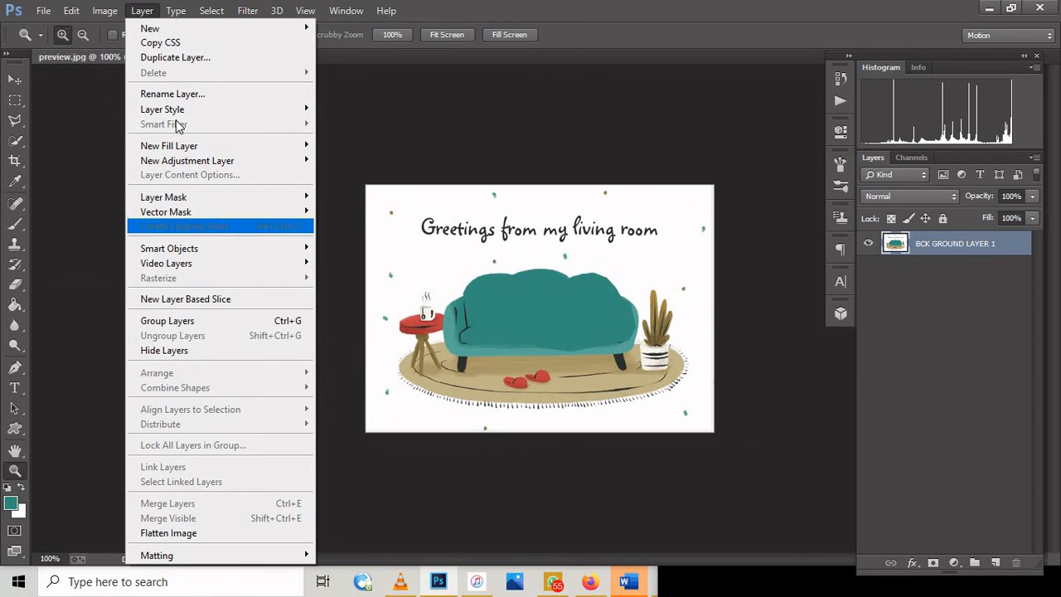
{"action": "mouse_move", "coordinate": [184, 13]}
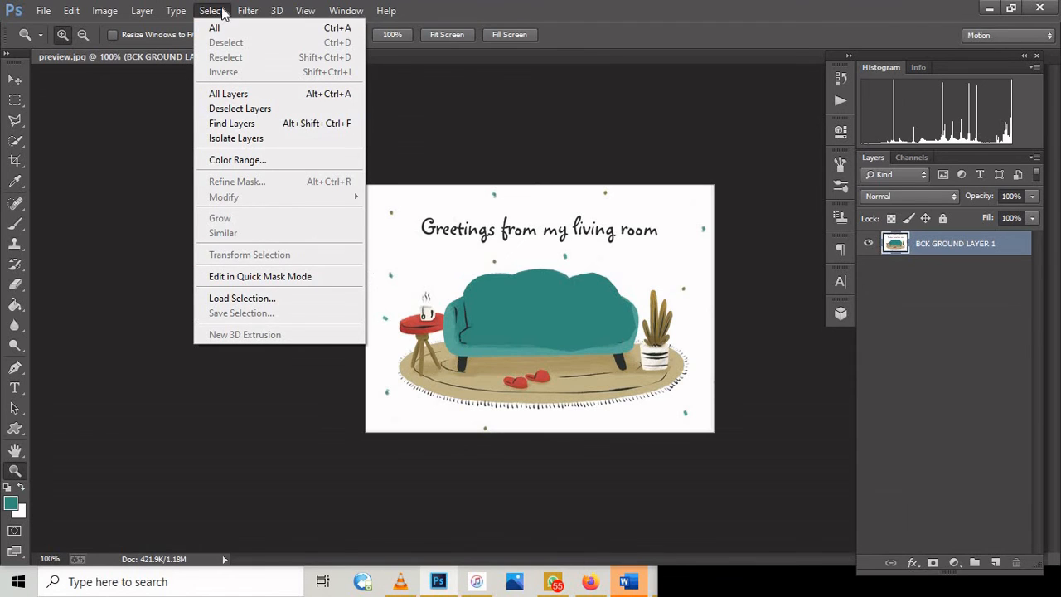
Step: Try the Artistic Cutout filter on the layer with 4 levels, edge simplicity 4 and edge fidelity 2, and undo it
{"action": "mouse_move", "coordinate": [249, 13]}
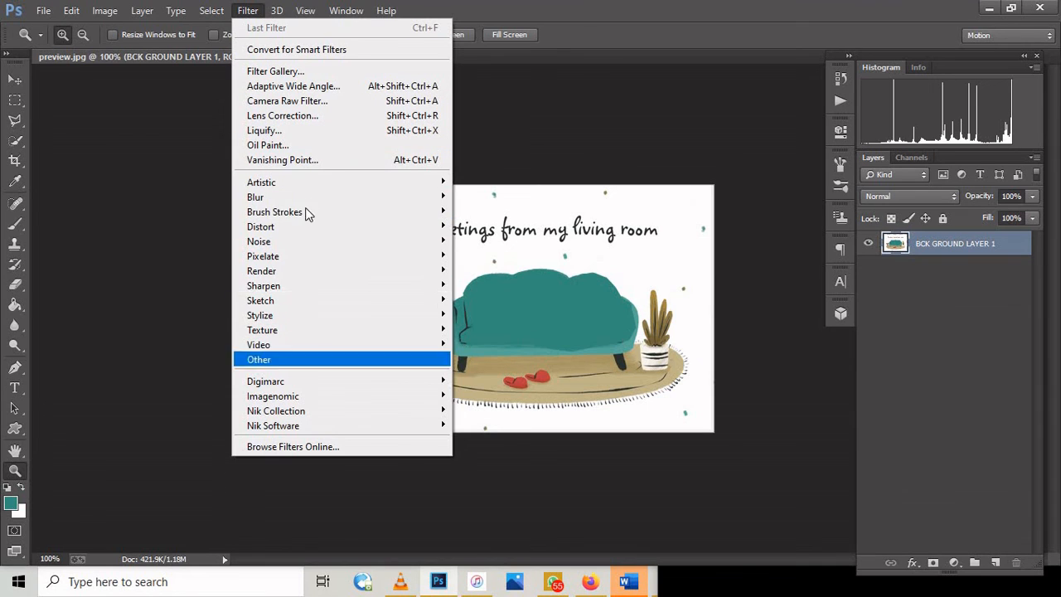
{"action": "mouse_move", "coordinate": [305, 200]}
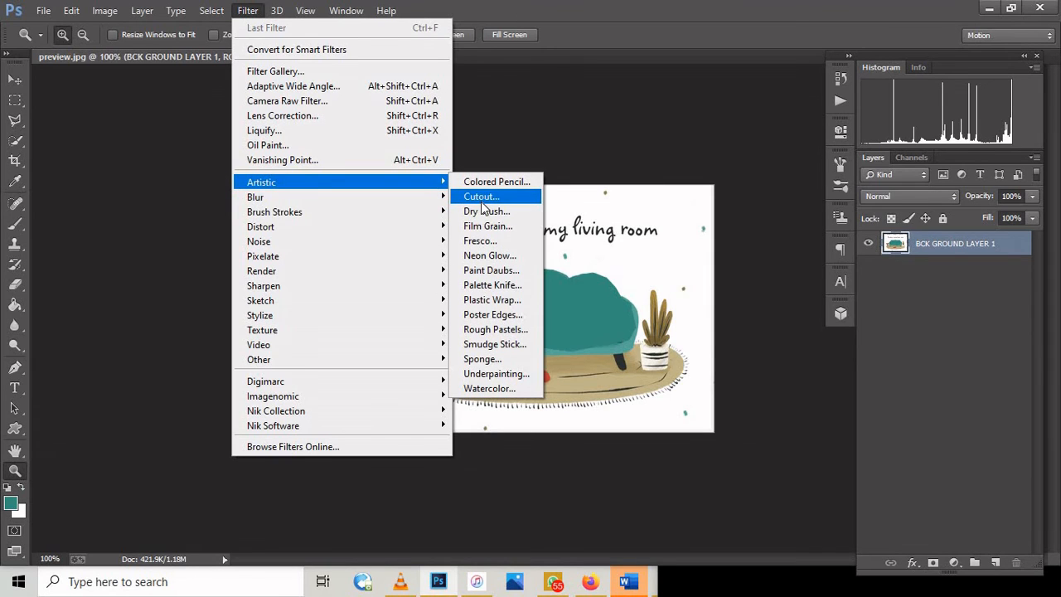
{"action": "left_click", "coordinate": [482, 198]}
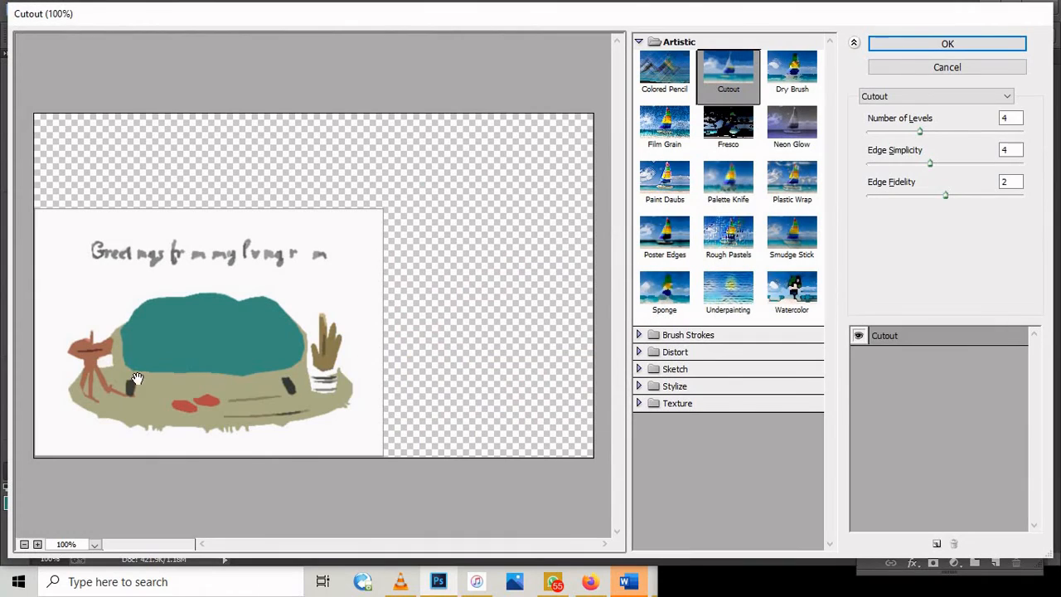
{"action": "left_click", "coordinate": [966, 45]}
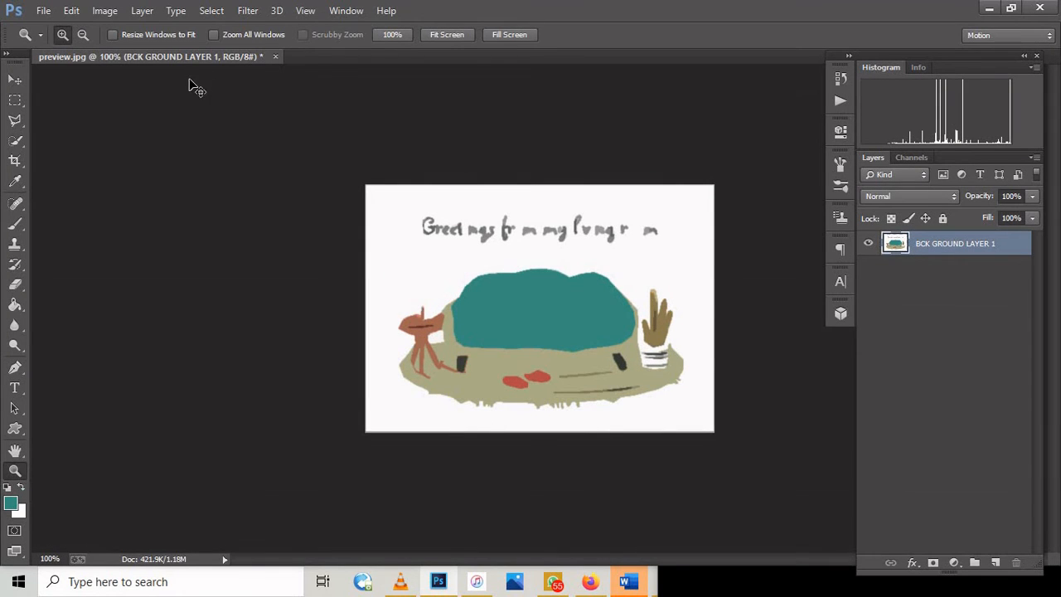
{"action": "key", "text": "ctrl+z"}
Step: Try the Poster Edges filter on the layer with edge thickness 2, edge intensity 1 and posterization 2, and undo it
{"action": "left_click", "coordinate": [247, 11]}
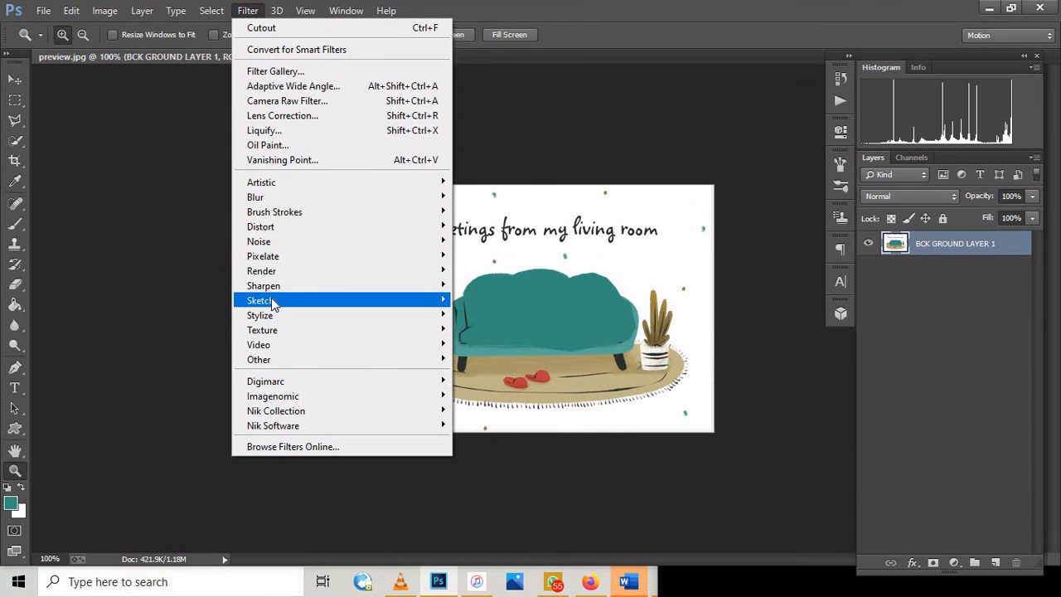
{"action": "mouse_move", "coordinate": [274, 301]}
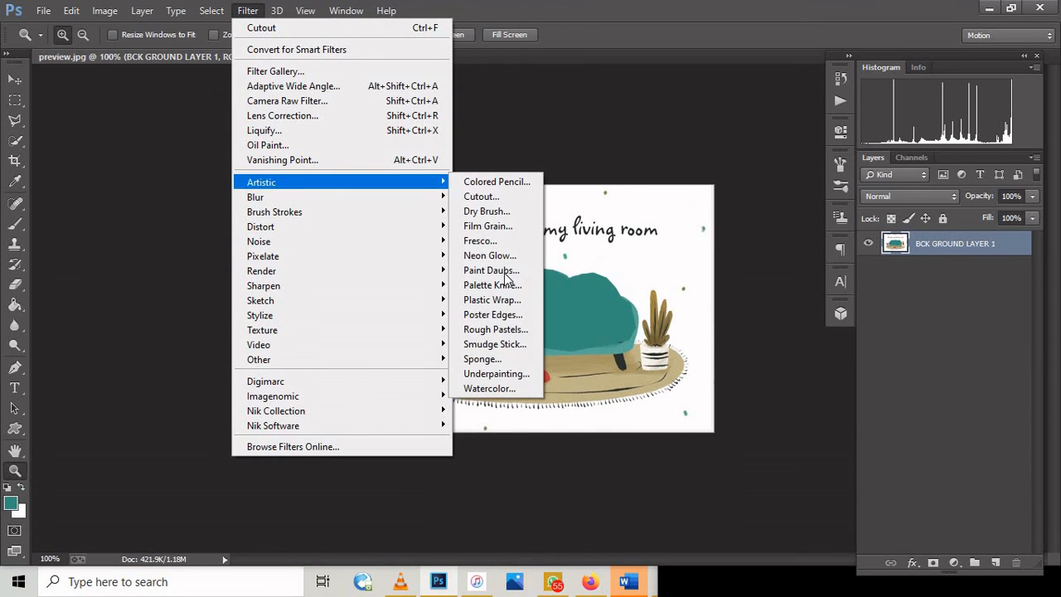
{"action": "left_click", "coordinate": [497, 316]}
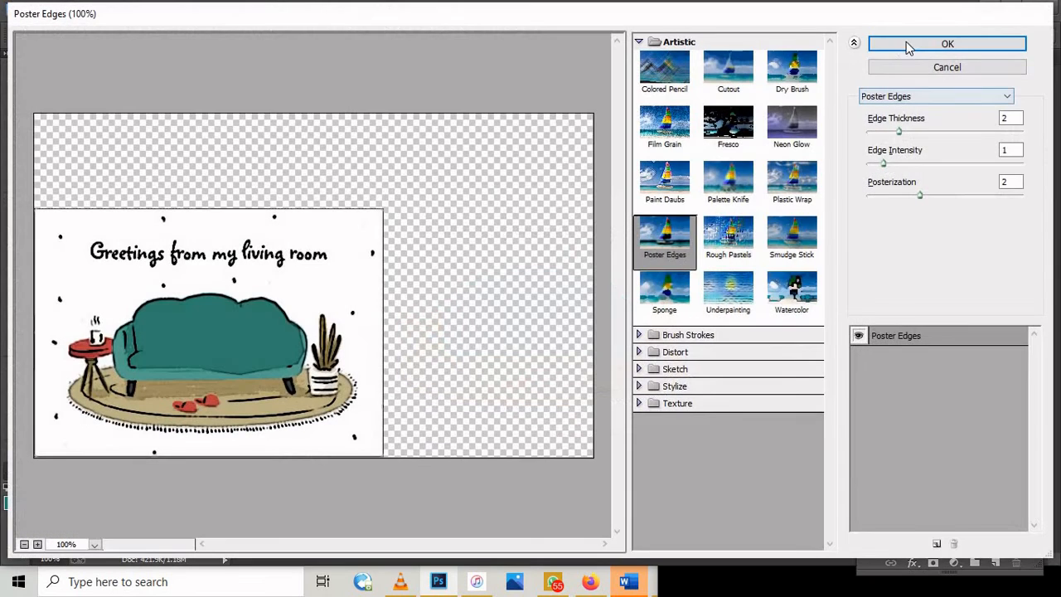
{"action": "left_click", "coordinate": [878, 48]}
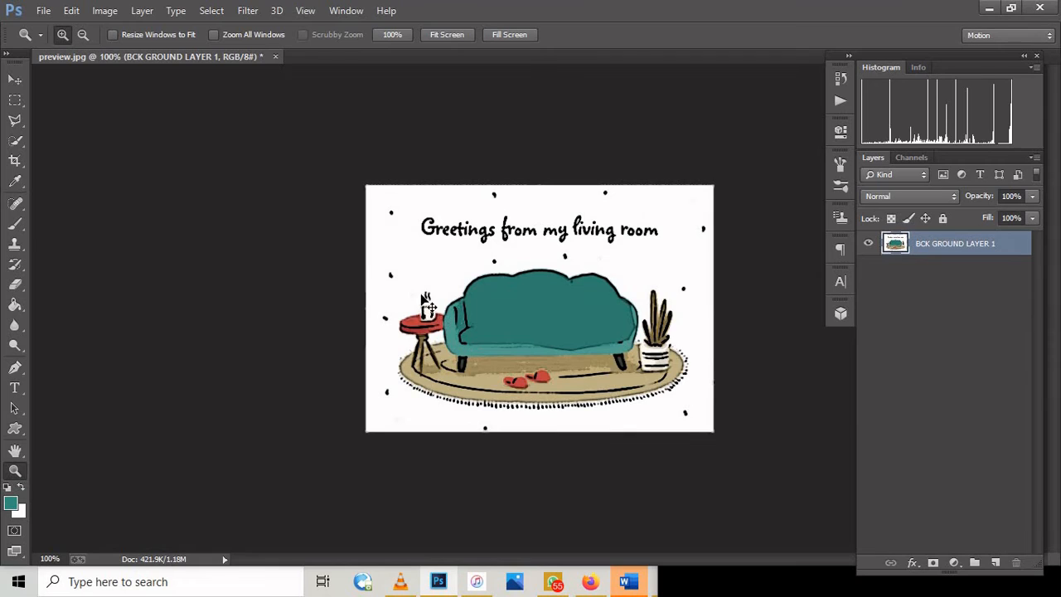
{"action": "key", "text": "ctrl+z"}
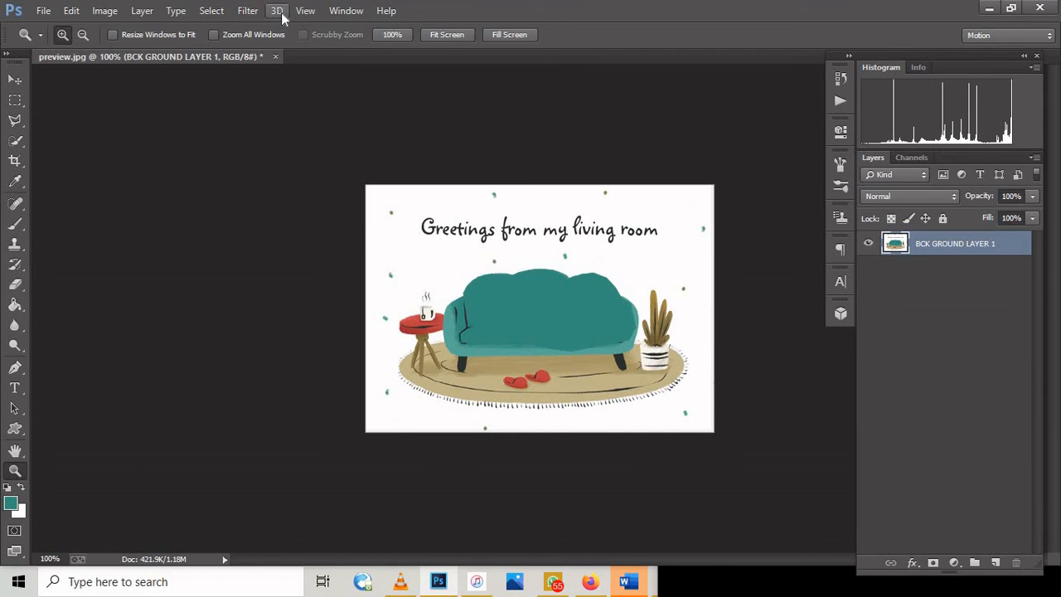
Step: Examine the commands for controlling the view and for showing or hiding panels
{"action": "left_click", "coordinate": [311, 15]}
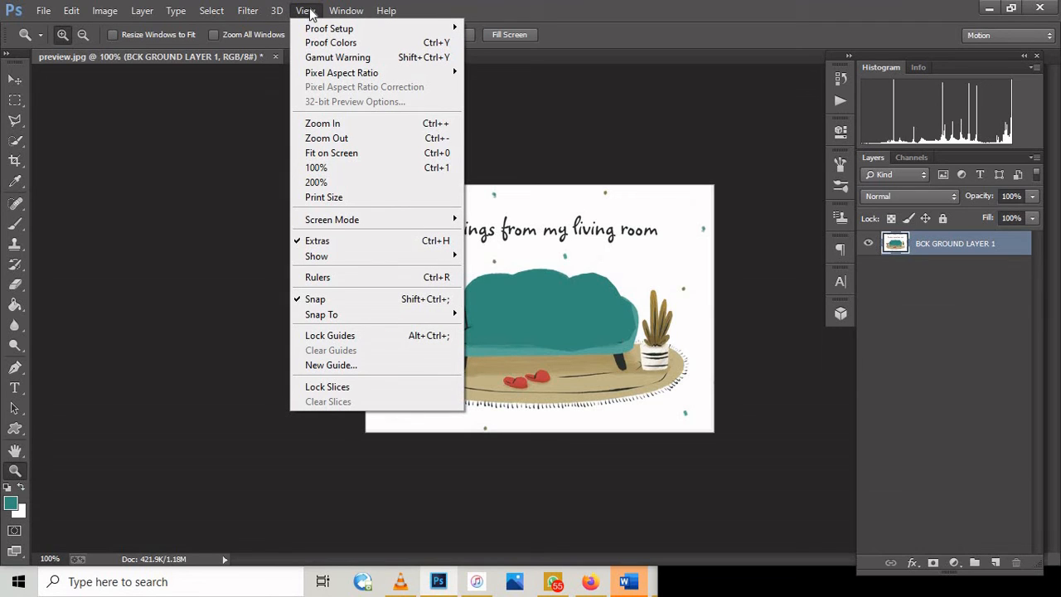
{"action": "mouse_move", "coordinate": [340, 15]}
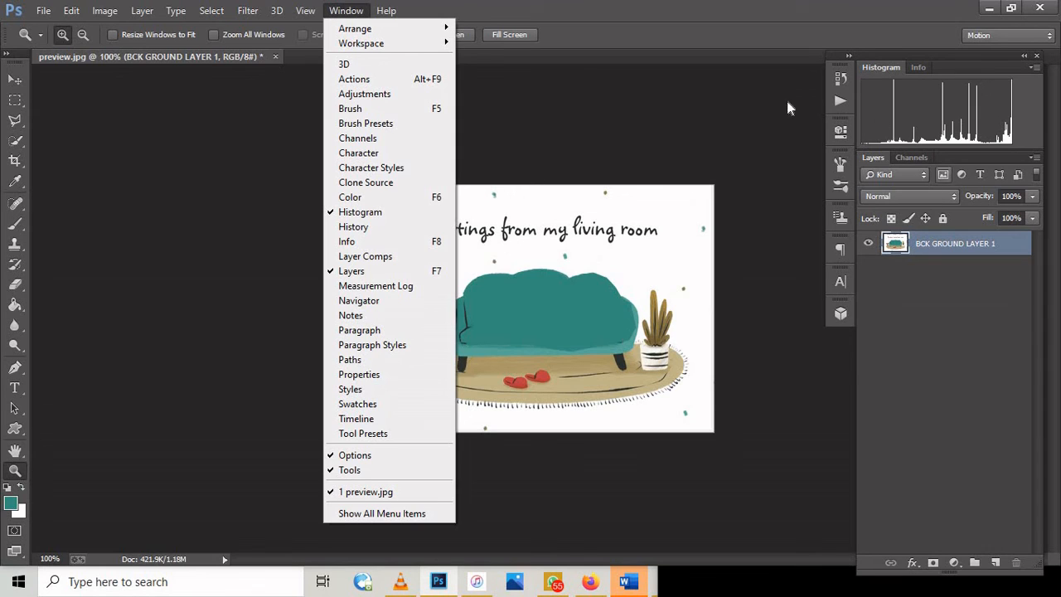
{"action": "left_click", "coordinate": [642, 72]}
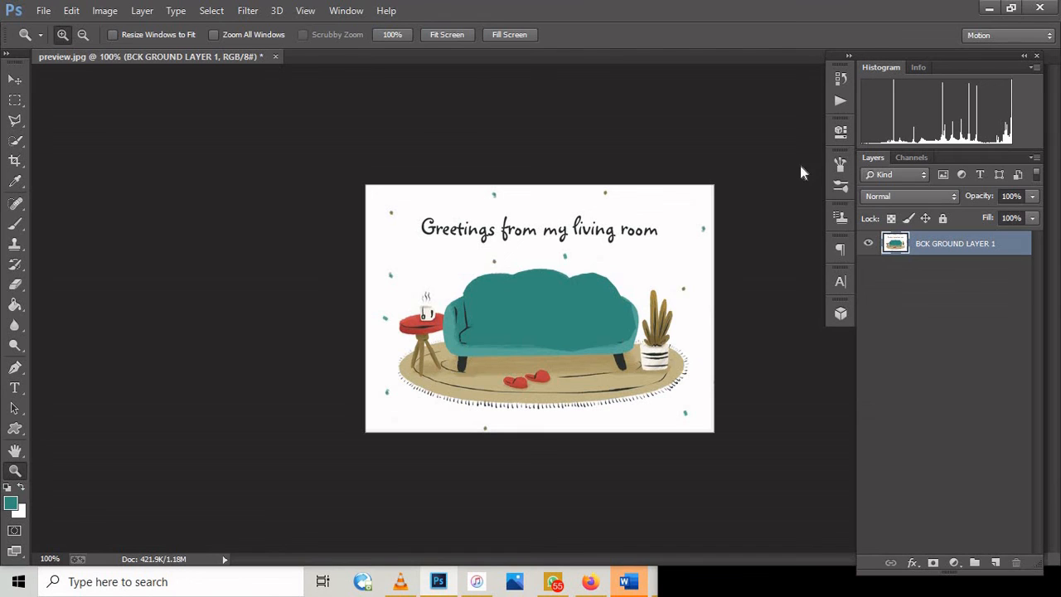
Step: Show the Character panel with its text-formatting options and hide it again
{"action": "left_click", "coordinate": [346, 10]}
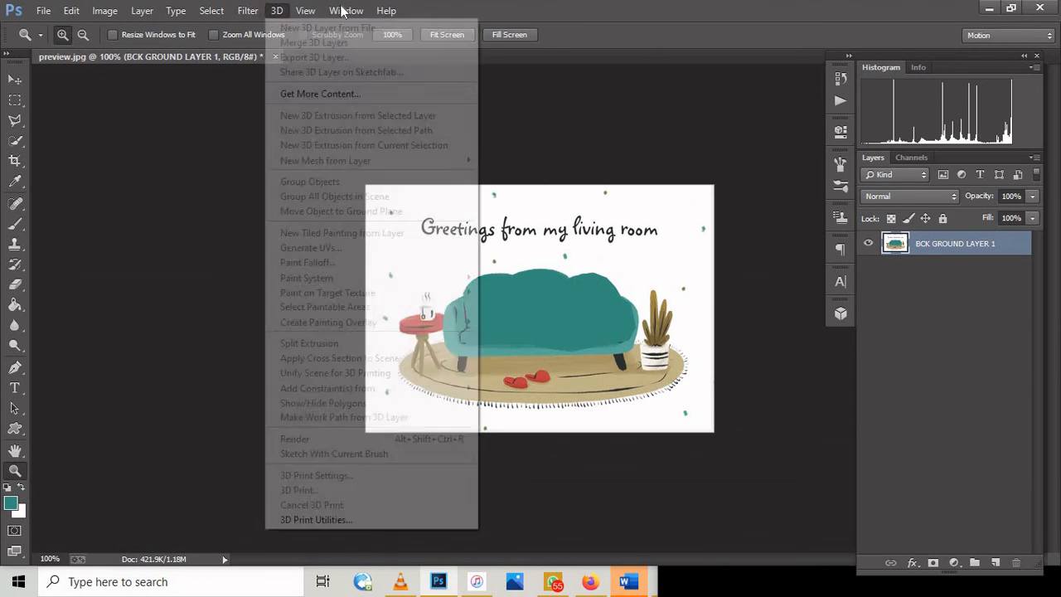
{"action": "mouse_move", "coordinate": [340, 10]}
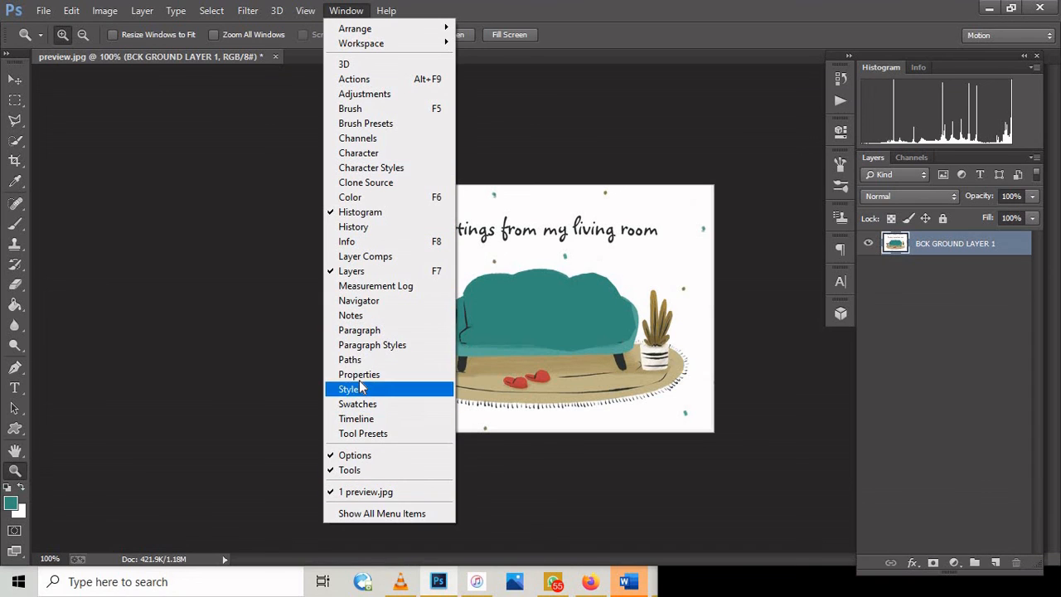
{"action": "left_click", "coordinate": [383, 154]}
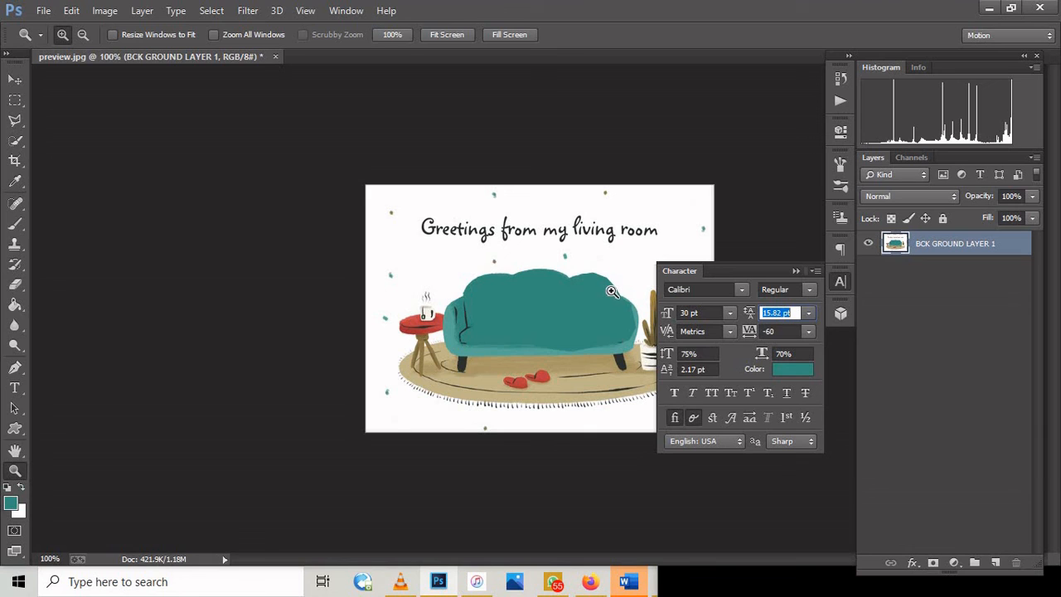
{"action": "left_click", "coordinate": [815, 271]}
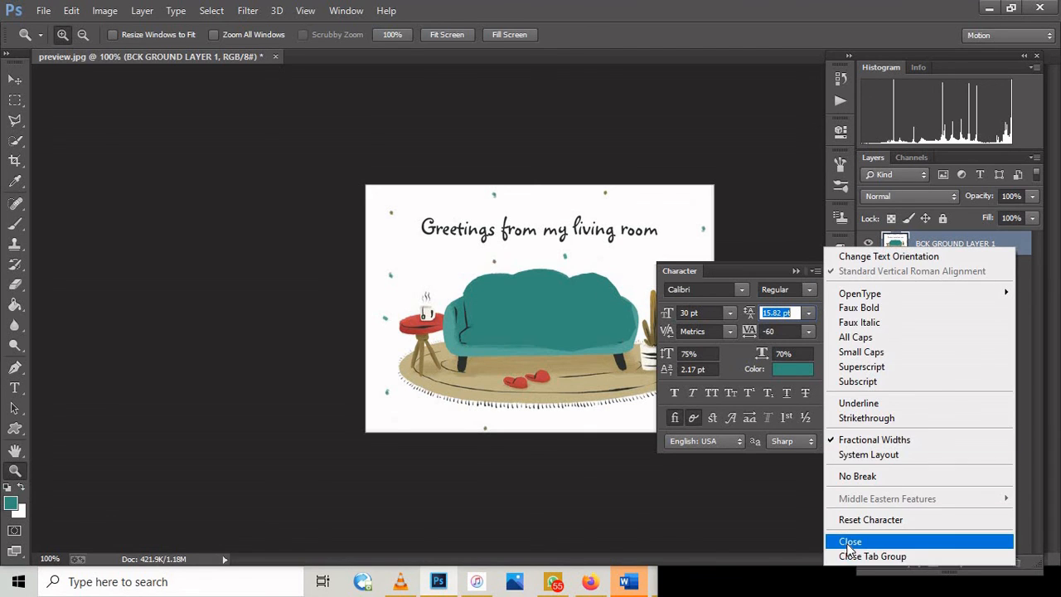
{"action": "left_click", "coordinate": [613, 396]}
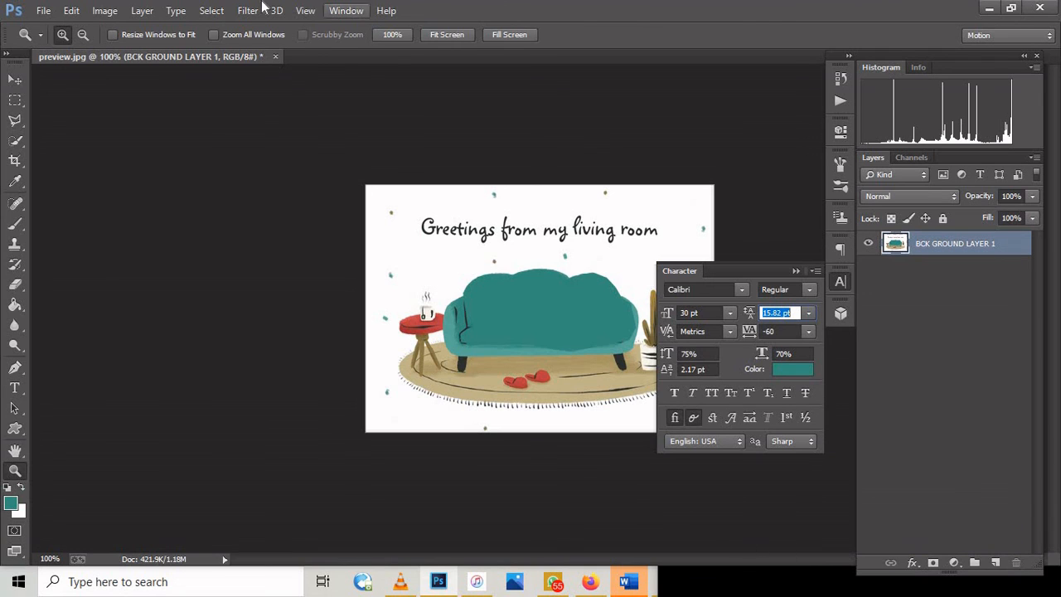
{"action": "left_click", "coordinate": [346, 11]}
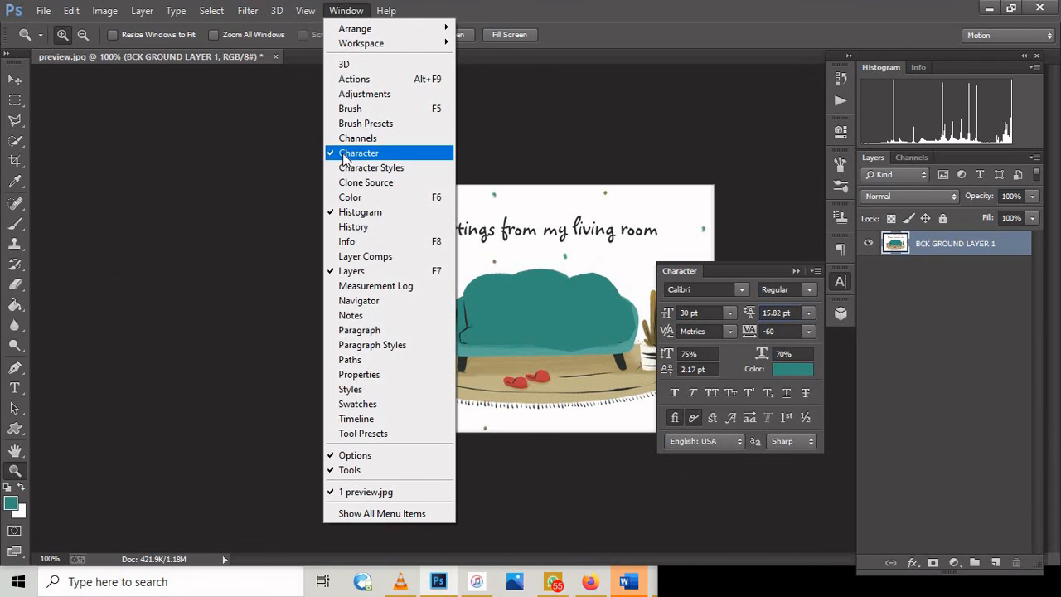
{"action": "left_click", "coordinate": [345, 155]}
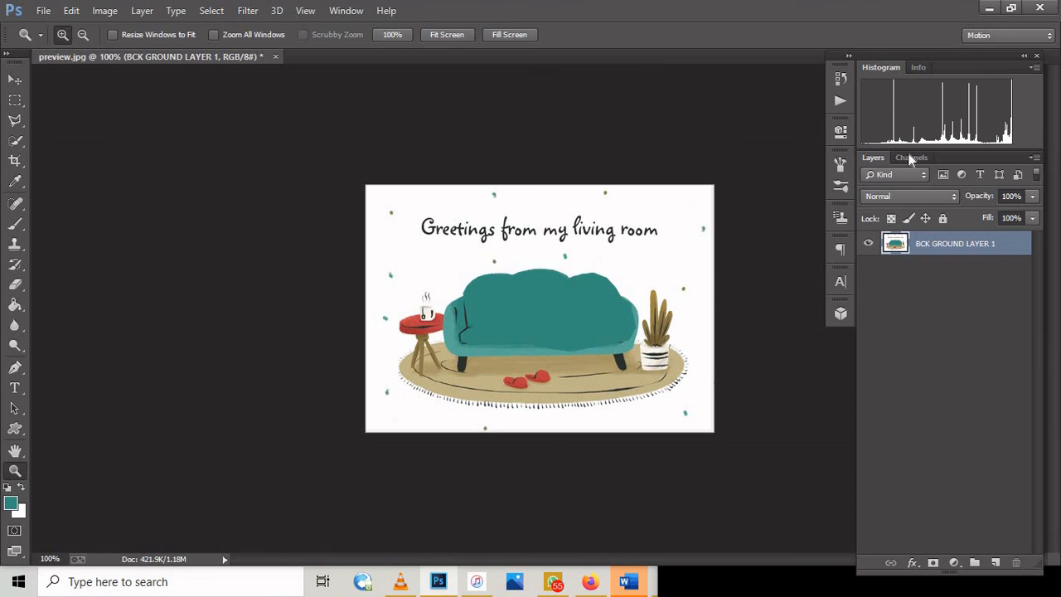
Step: Move the floating panel group slightly upward and browse its collapsed Character and 3D panels
{"action": "left_click_drag", "start_coordinate": [895, 56], "coordinate": [894, 35]}
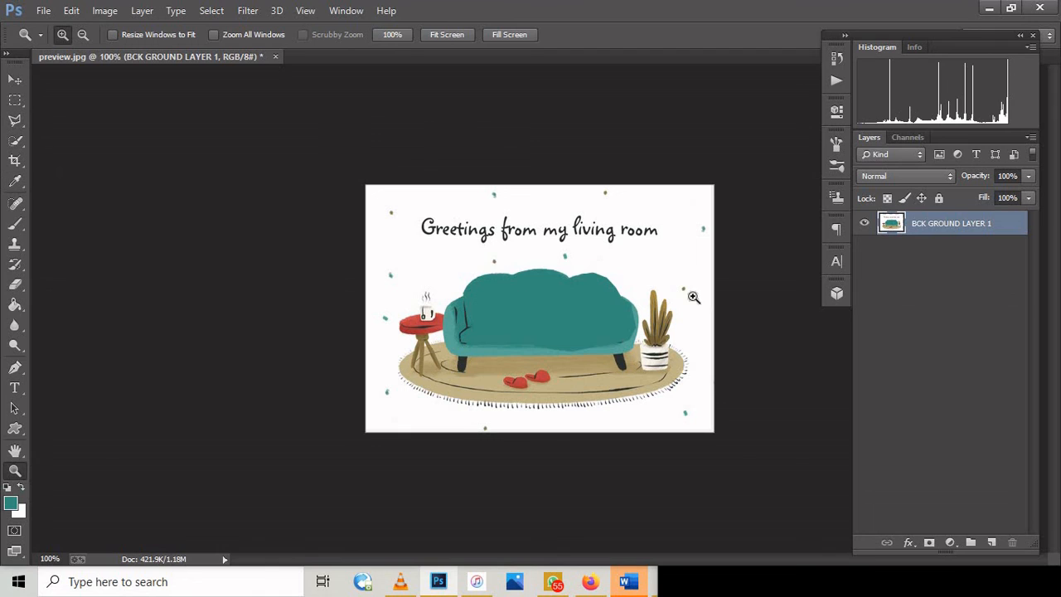
{"action": "left_click", "coordinate": [839, 263]}
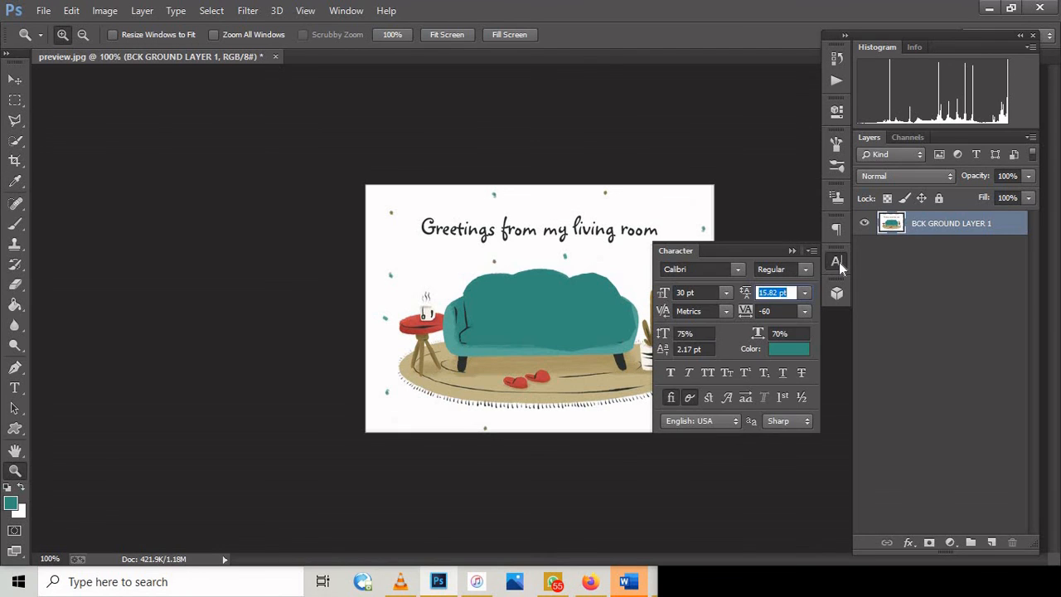
{"action": "left_click", "coordinate": [831, 297]}
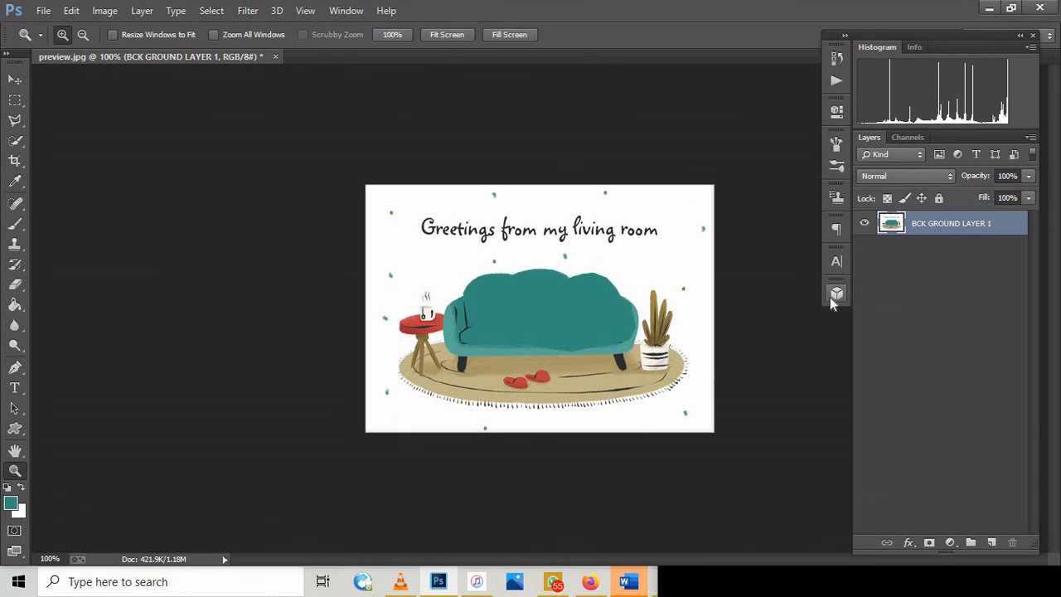